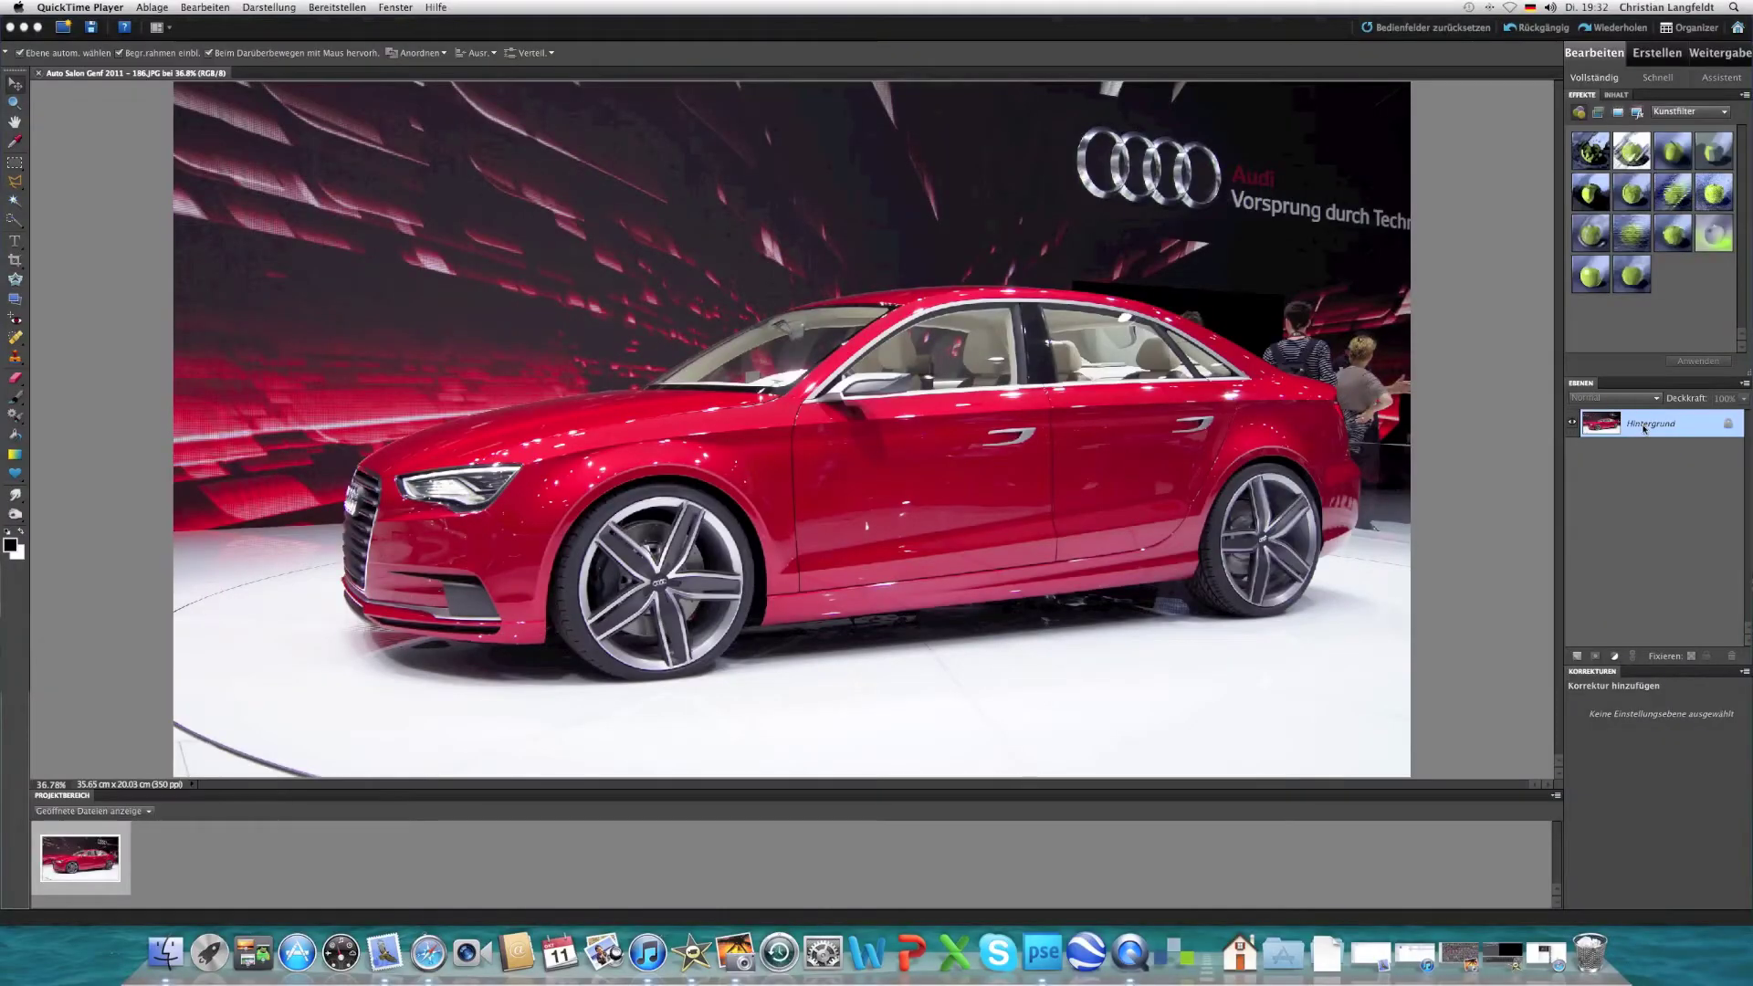
# Step: Duplicate the Hintergrund layer, keeping the default name 'Hintergrund Kopie'
pyautogui.rightClick(1645, 429)
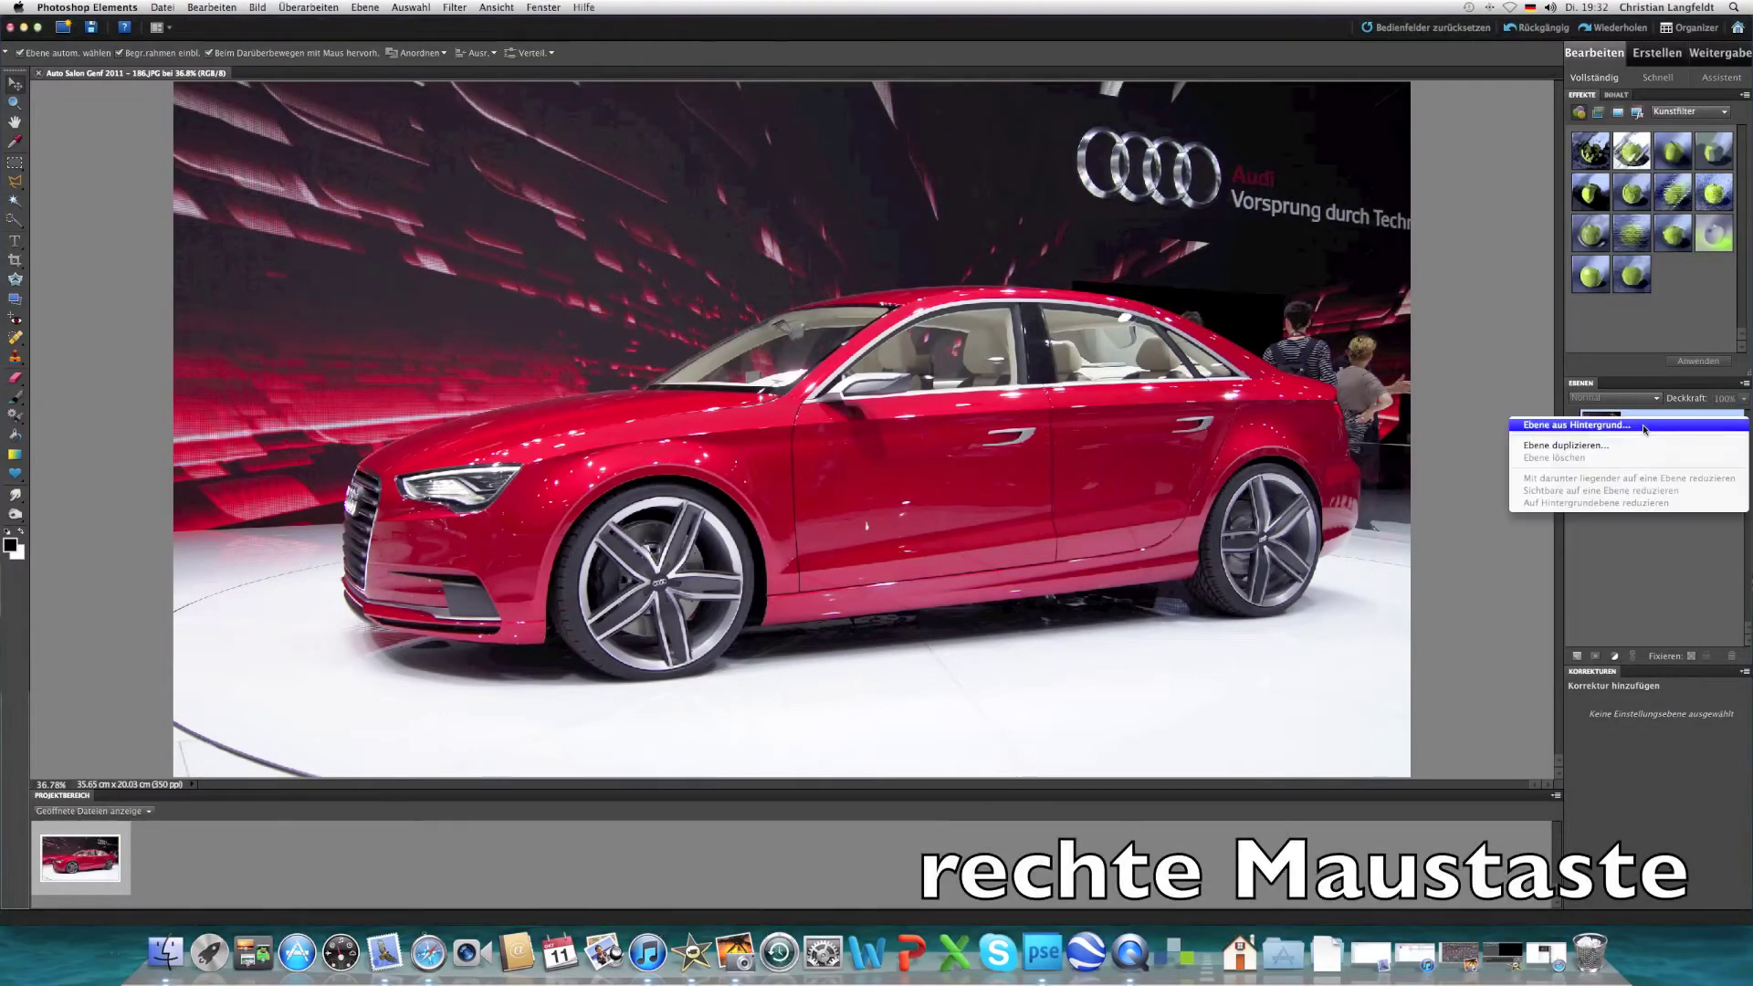
pyautogui.click(1579, 446)
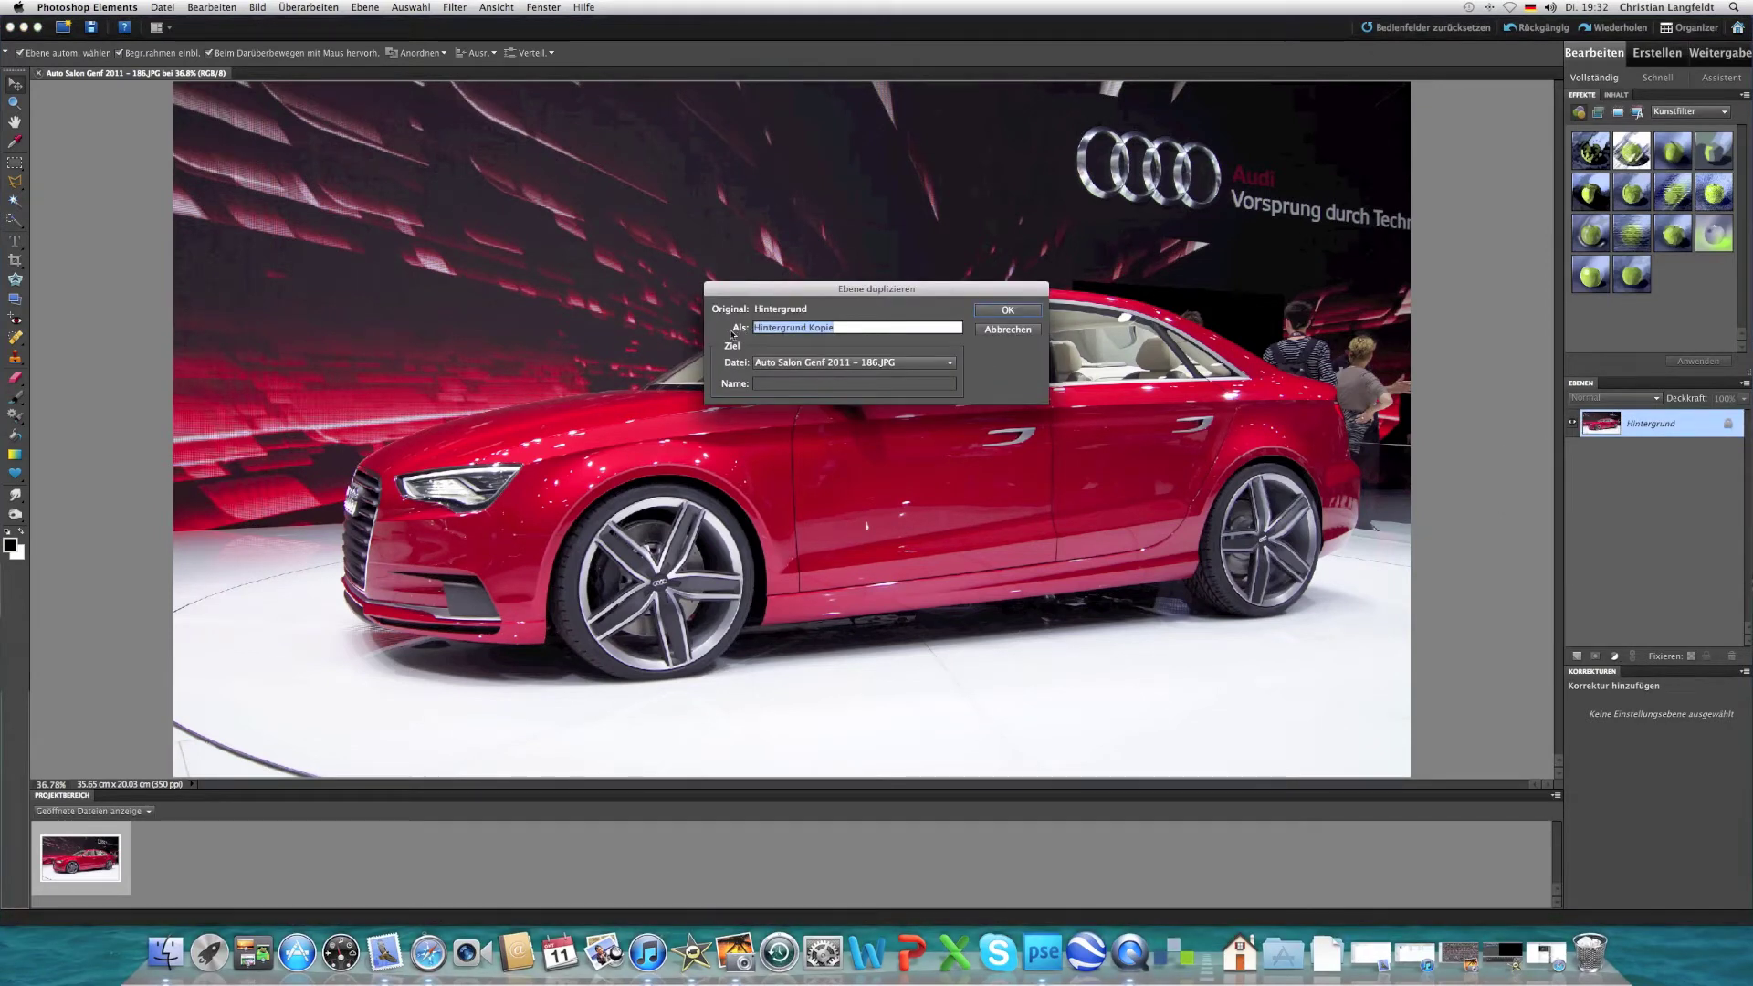
pyautogui.click(1007, 311)
pyautogui.click(1018, 313)
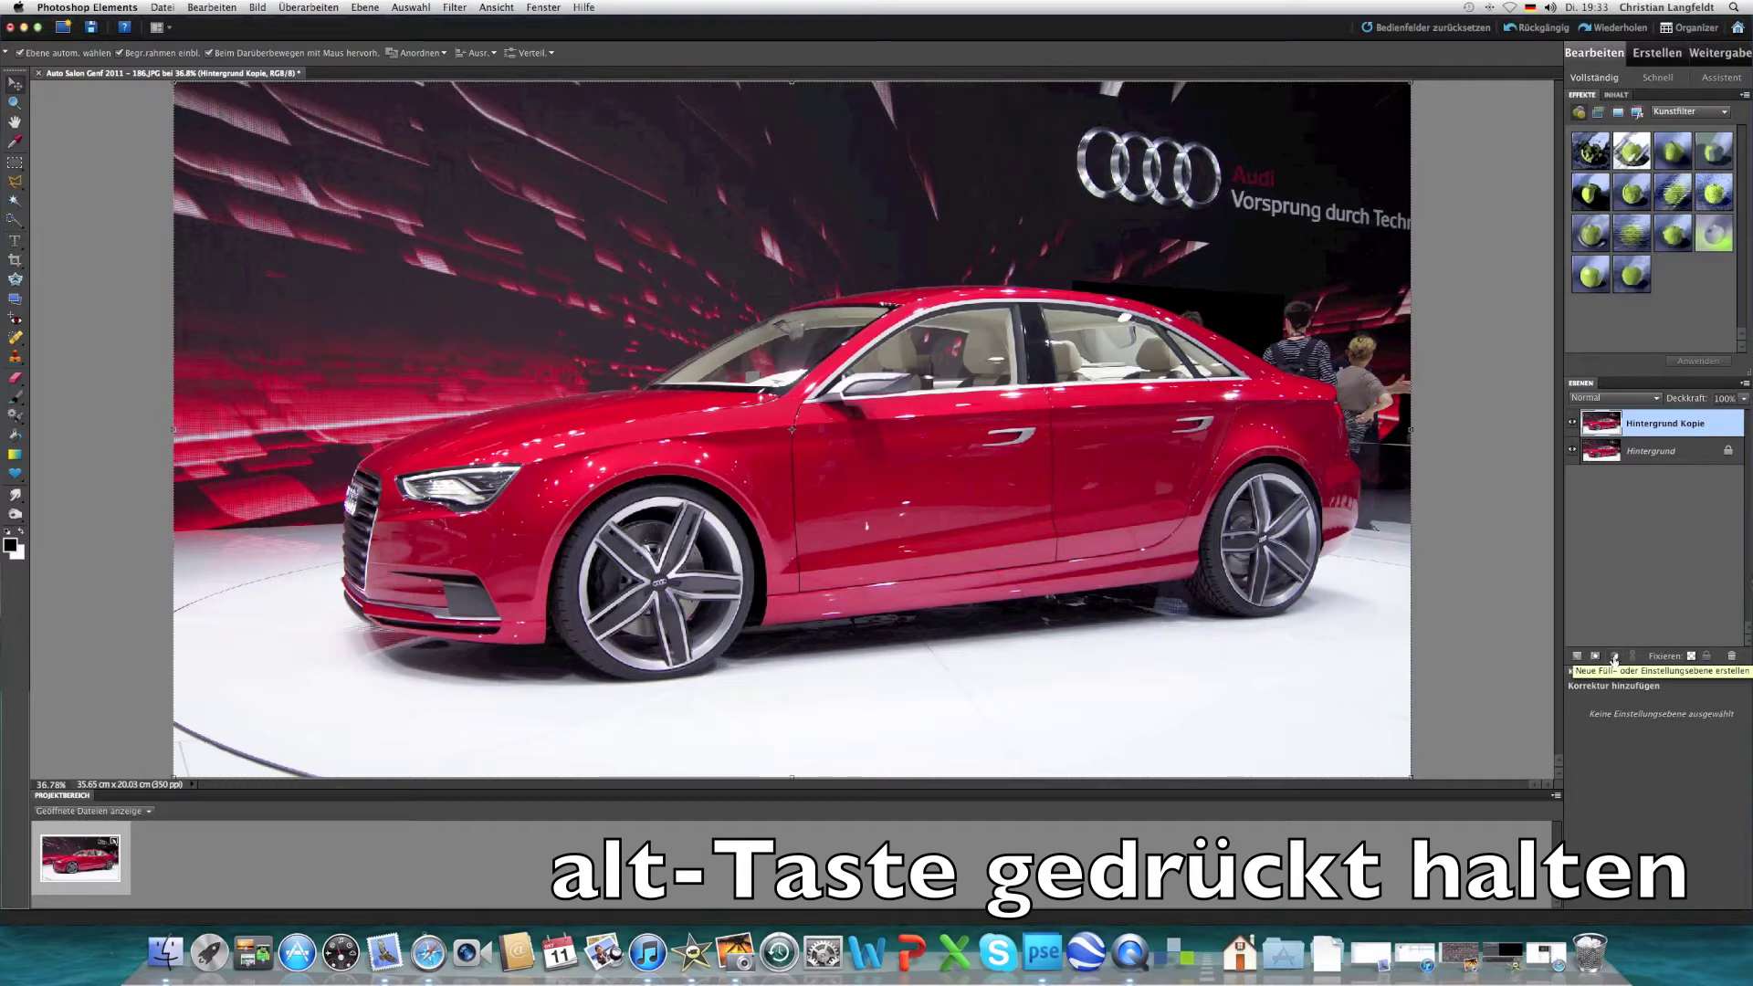
# Step: Add a clipped Farbton/Sättigung adjustment layer with Sättigung set to -100
pyautogui.keyDown('alt'); pyautogui.click(1613, 657); pyautogui.keyUp('alt')
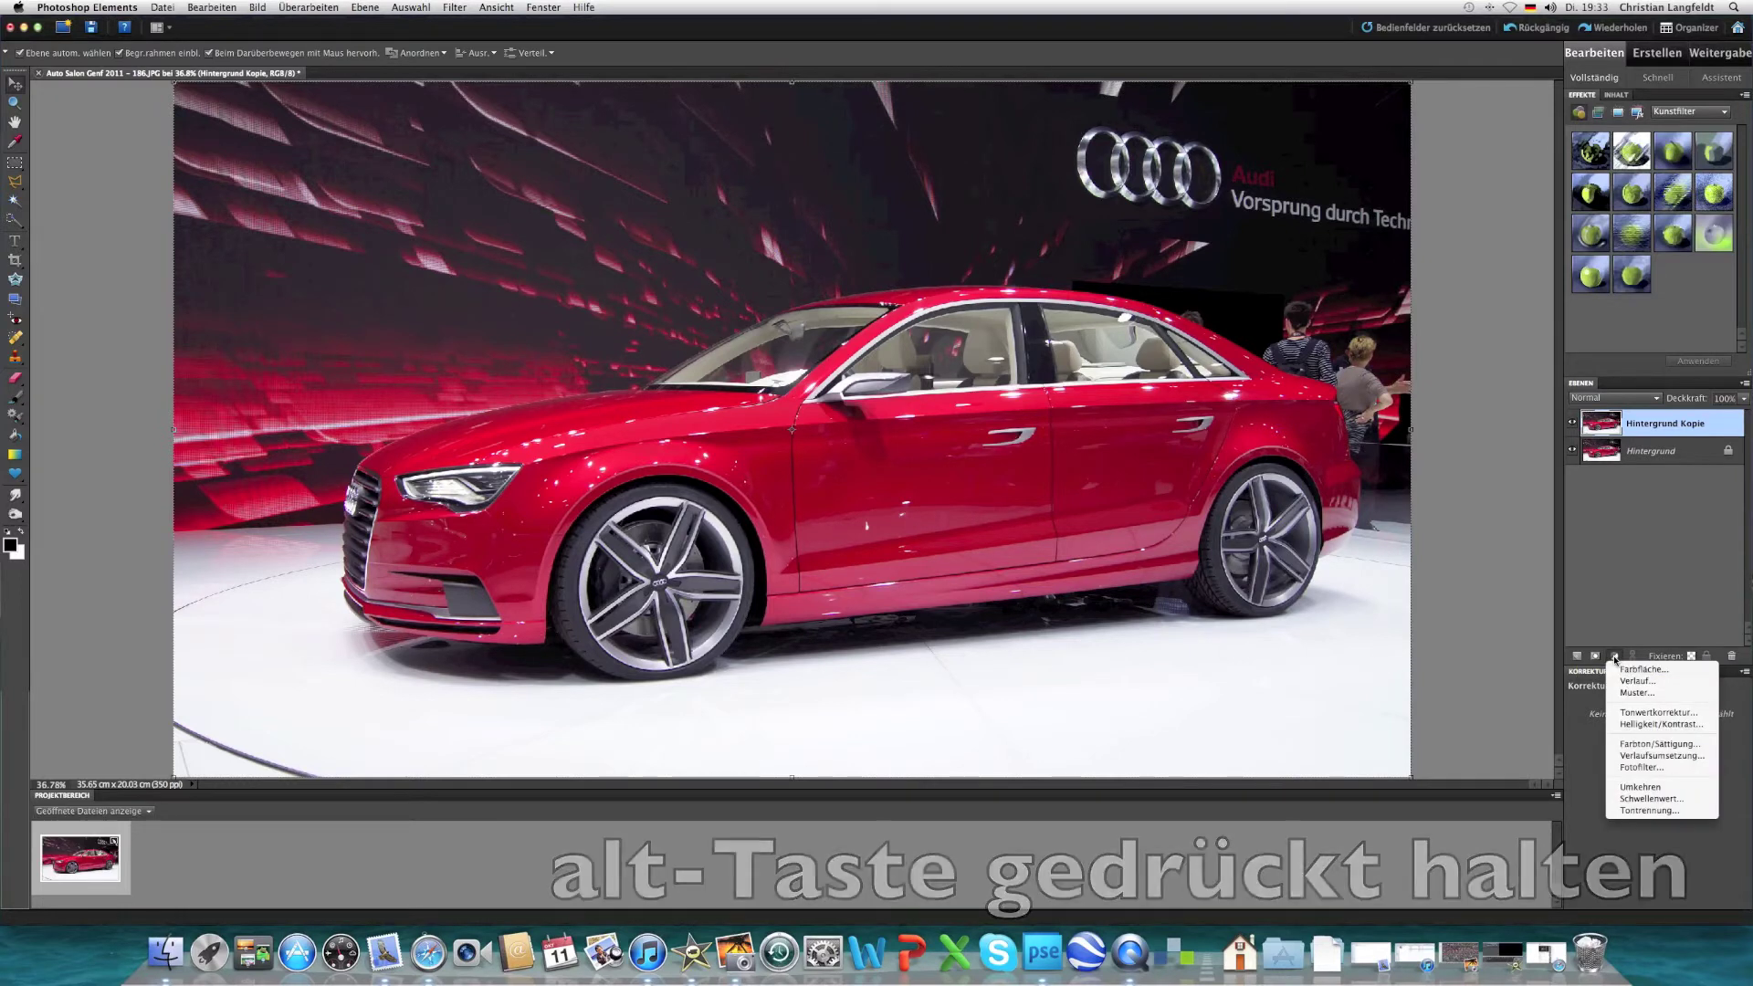
pyautogui.click(1646, 745)
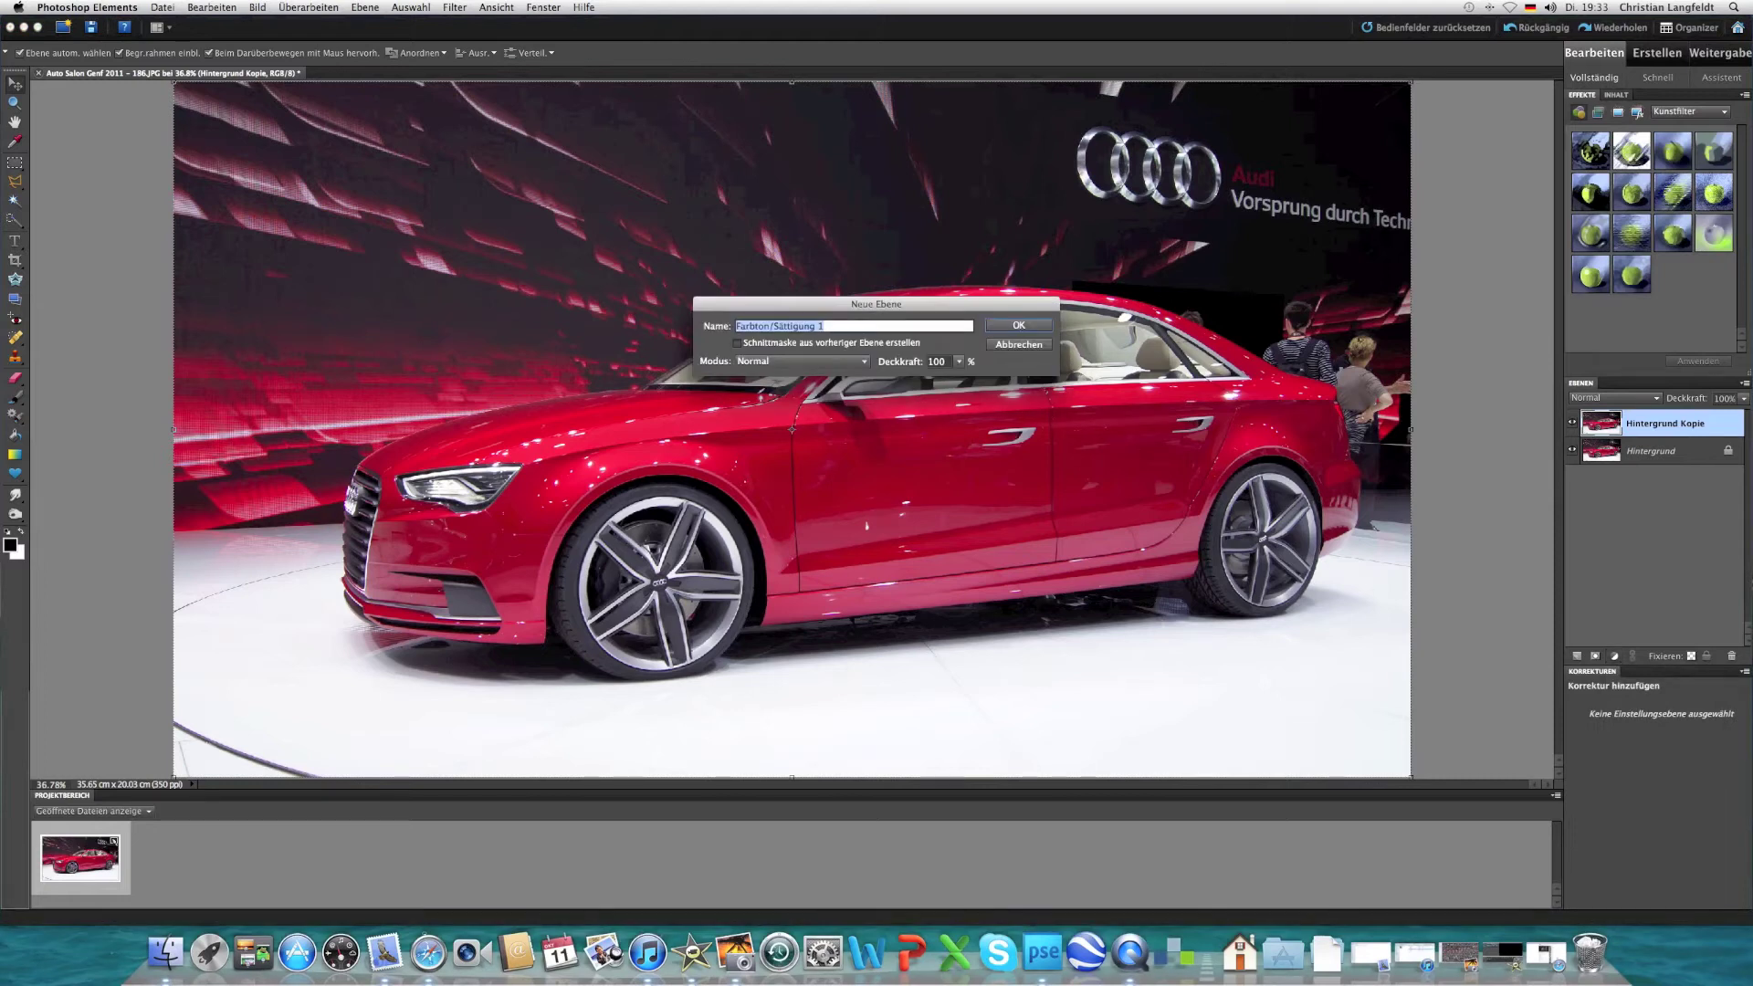
pyautogui.click(737, 342)
pyautogui.click(1022, 326)
pyautogui.click(1022, 326)
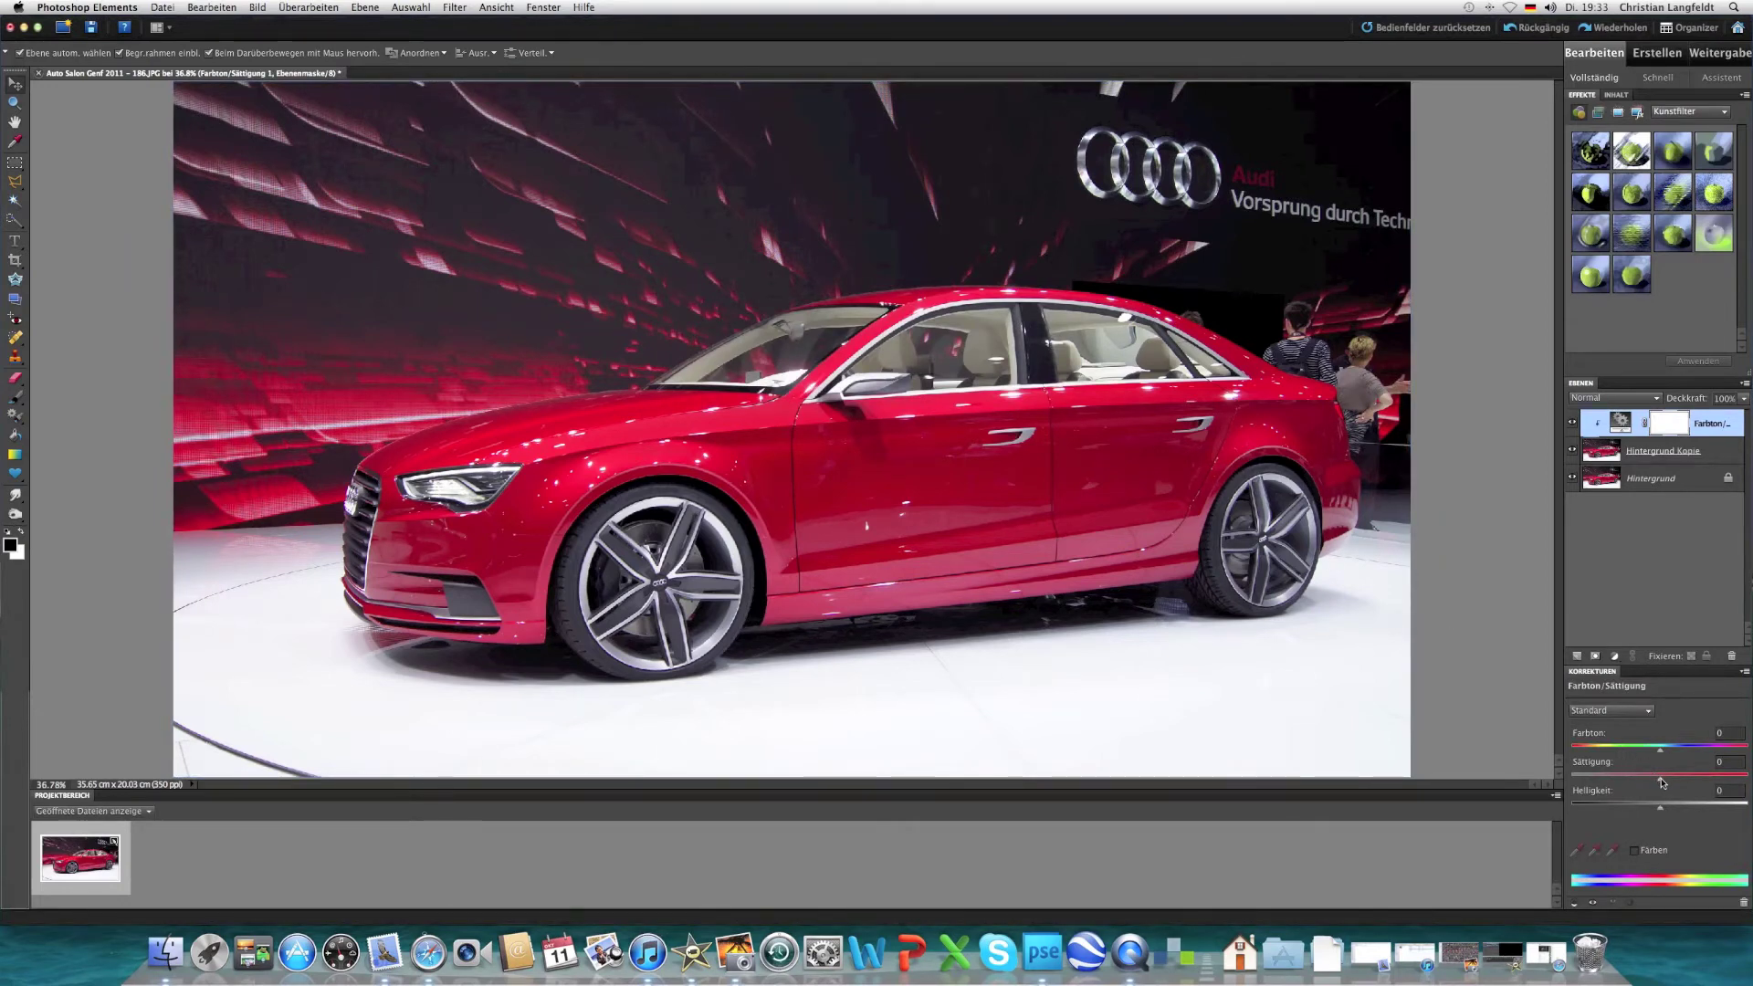
pyautogui.moveTo(1676, 782); pyautogui.dragTo(1748, 782)
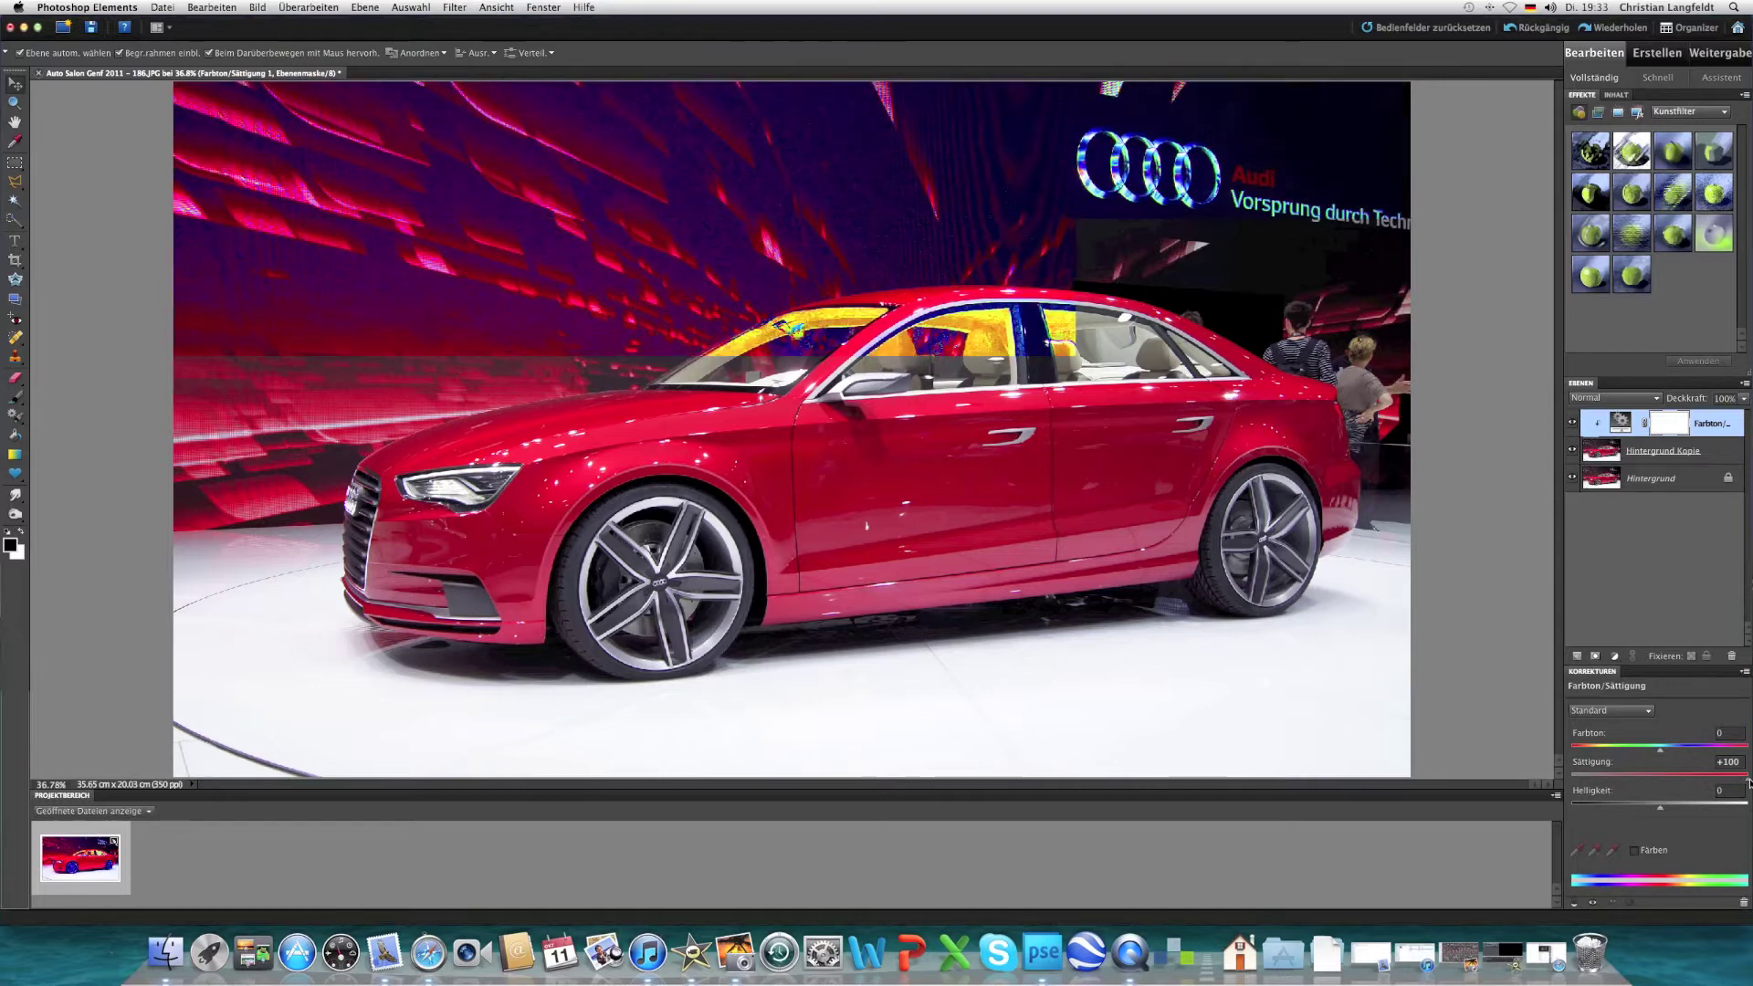
pyautogui.moveTo(1748, 782); pyautogui.dragTo(1563, 777)
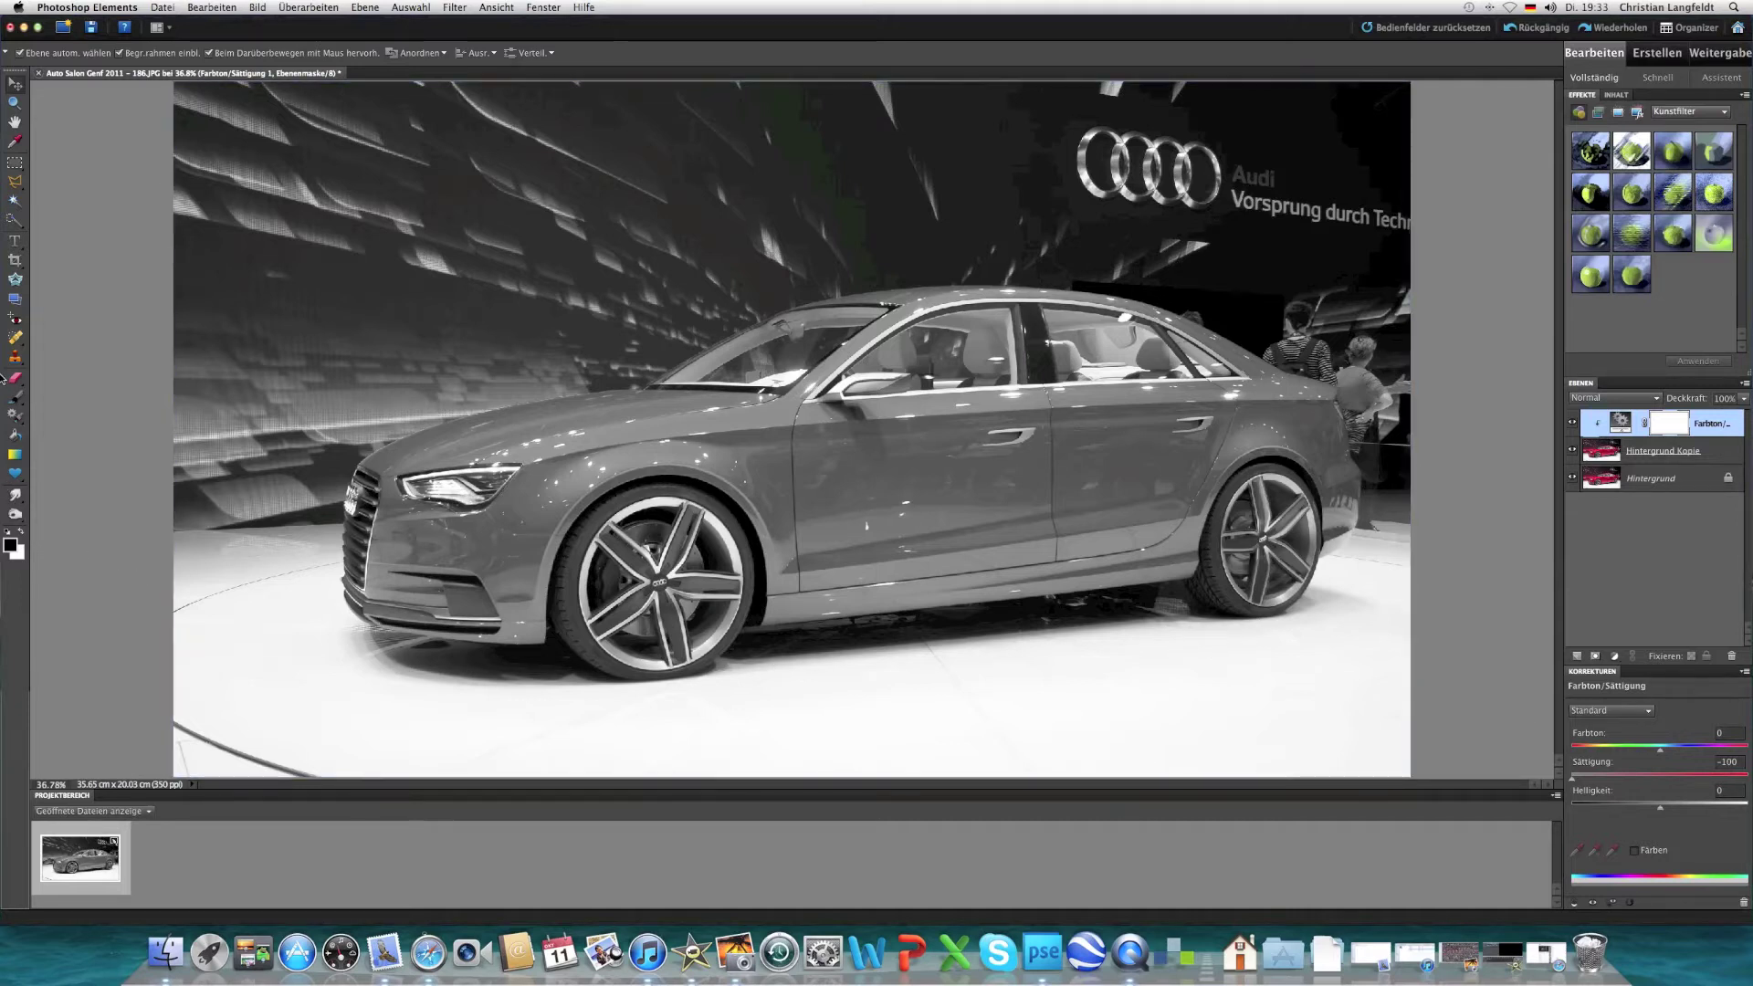
# Step: Switch to the plain Pinsel brush and set its size to 170 px
pyautogui.click(20, 398)
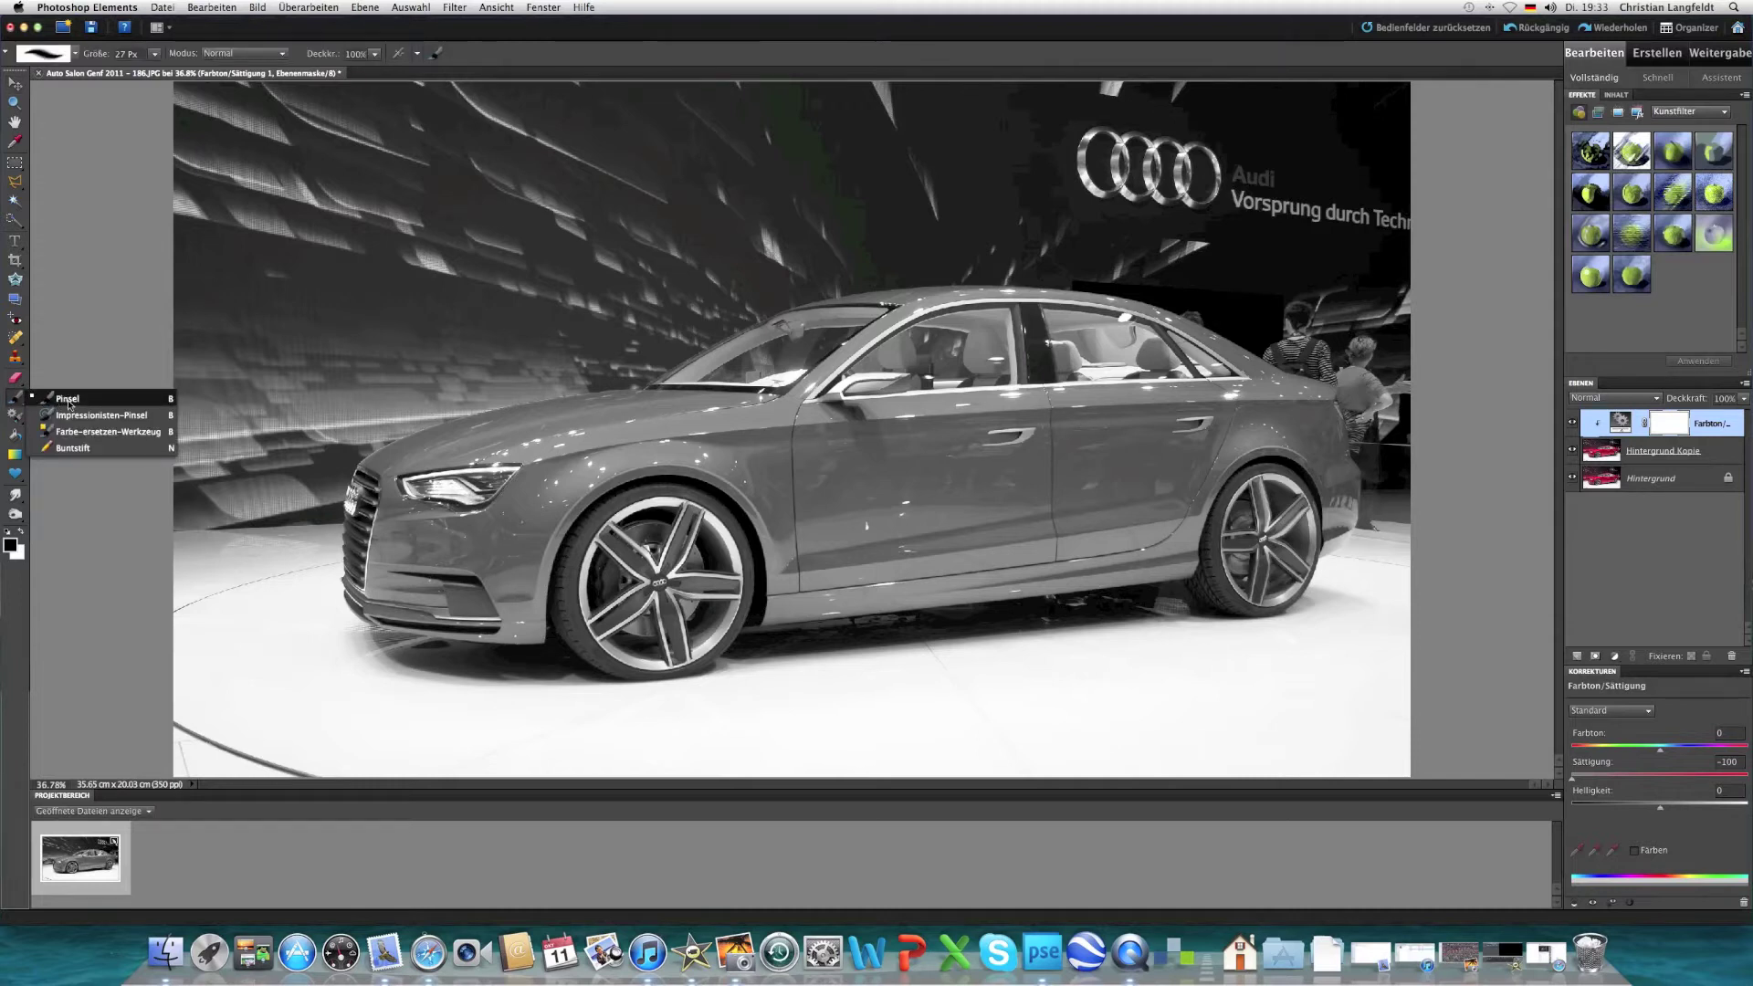
pyautogui.click(68, 400)
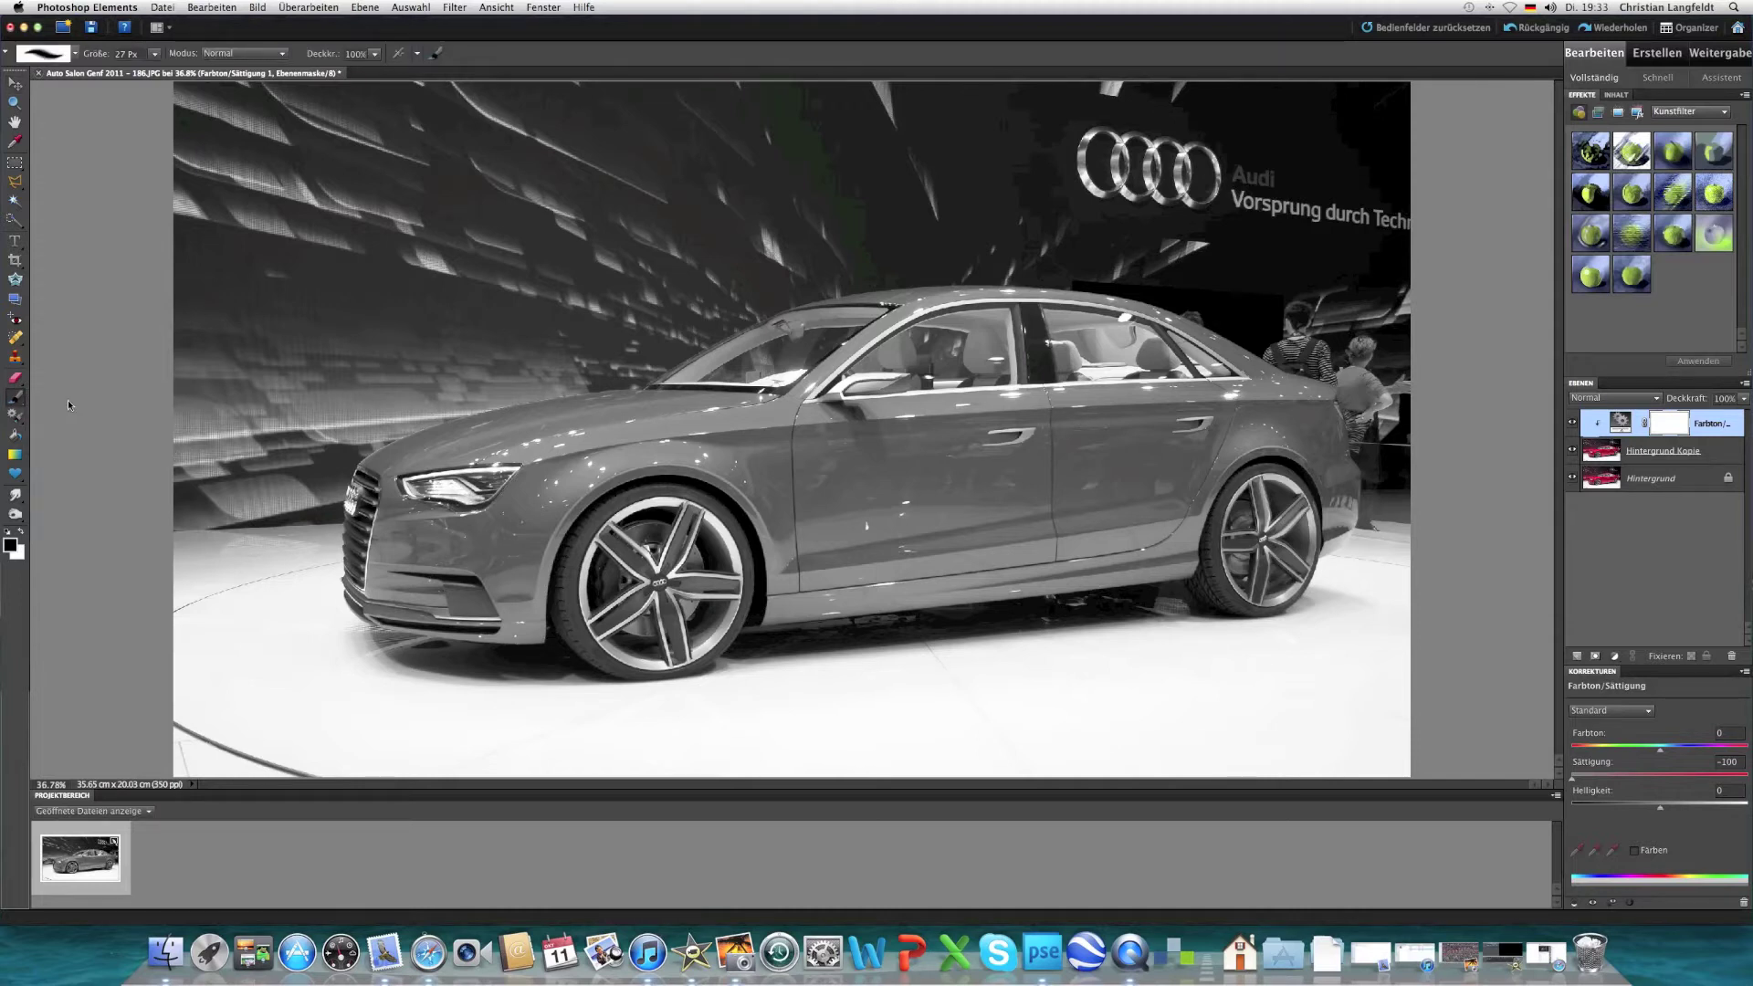
pyautogui.click(153, 54)
pyautogui.moveTo(153, 69); pyautogui.dragTo(173, 71)
pyautogui.moveTo(177, 70); pyautogui.dragTo(190, 80)
# Step: Confirm black as the foreground colour and dab a first spot on the car door
pyautogui.click(10, 545)
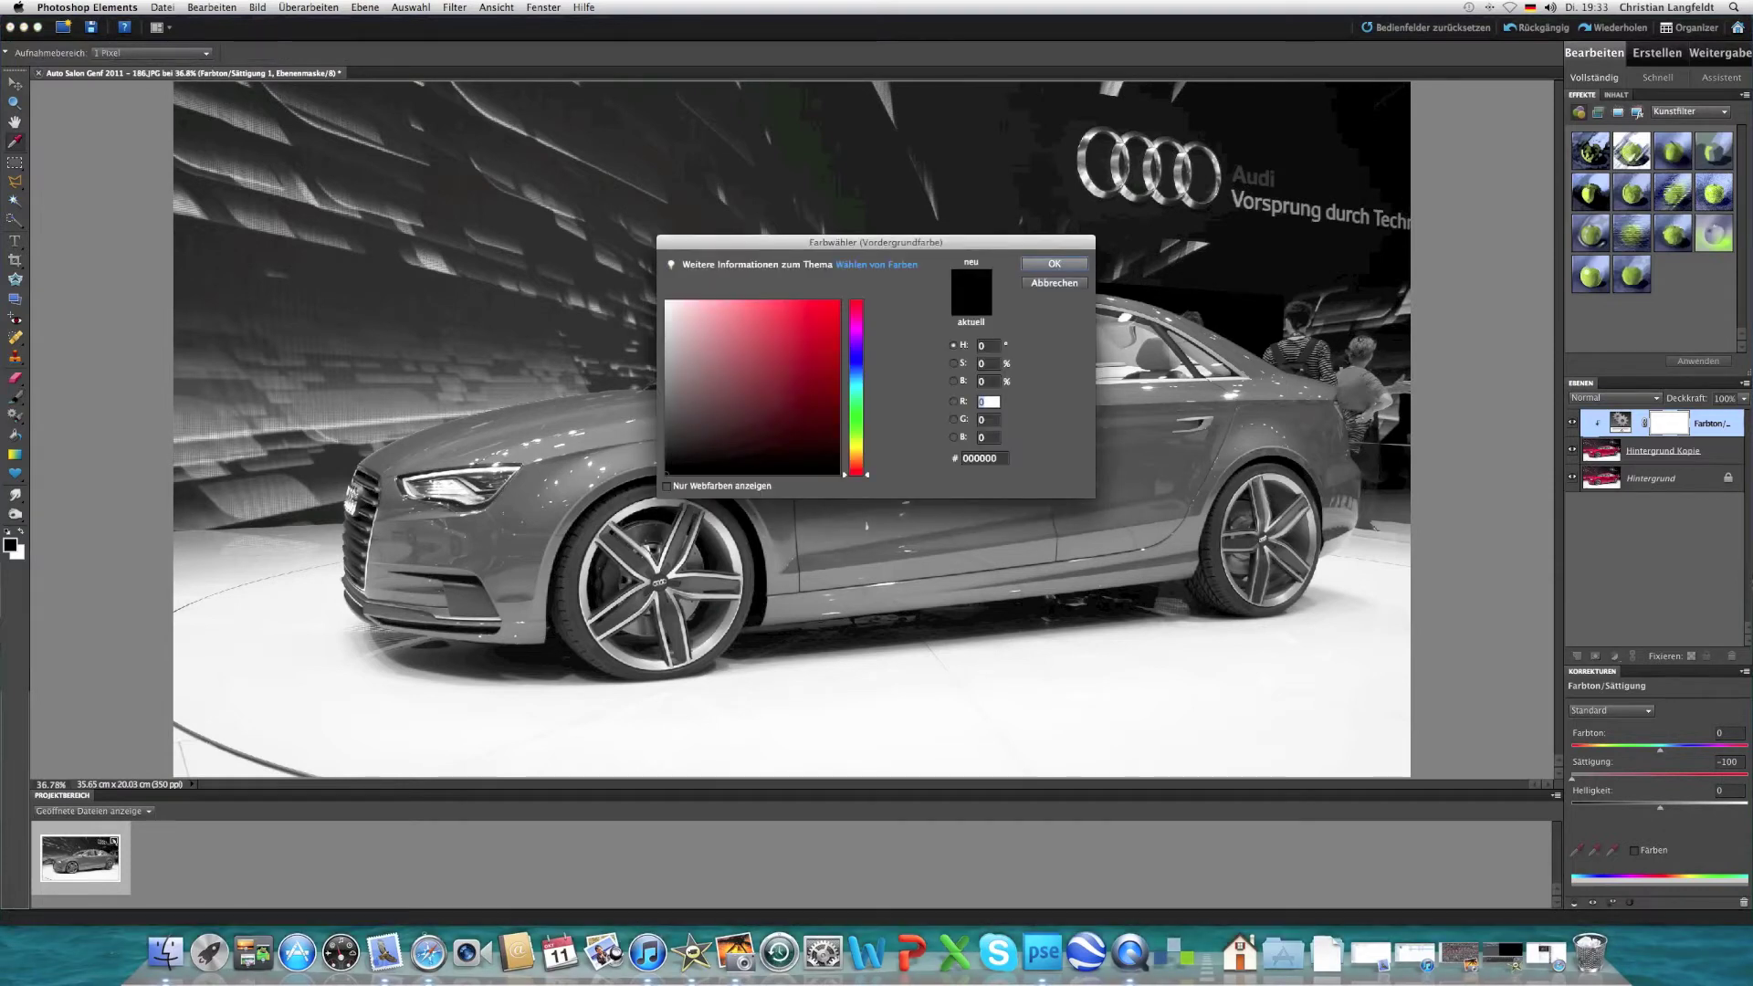
pyautogui.click(1054, 263)
pyautogui.click(785, 450)
# Step: Paint red back onto the door, hood, front fender, bumper and wheel-arch area
pyautogui.moveTo(786, 449); pyautogui.dragTo(1050, 522)
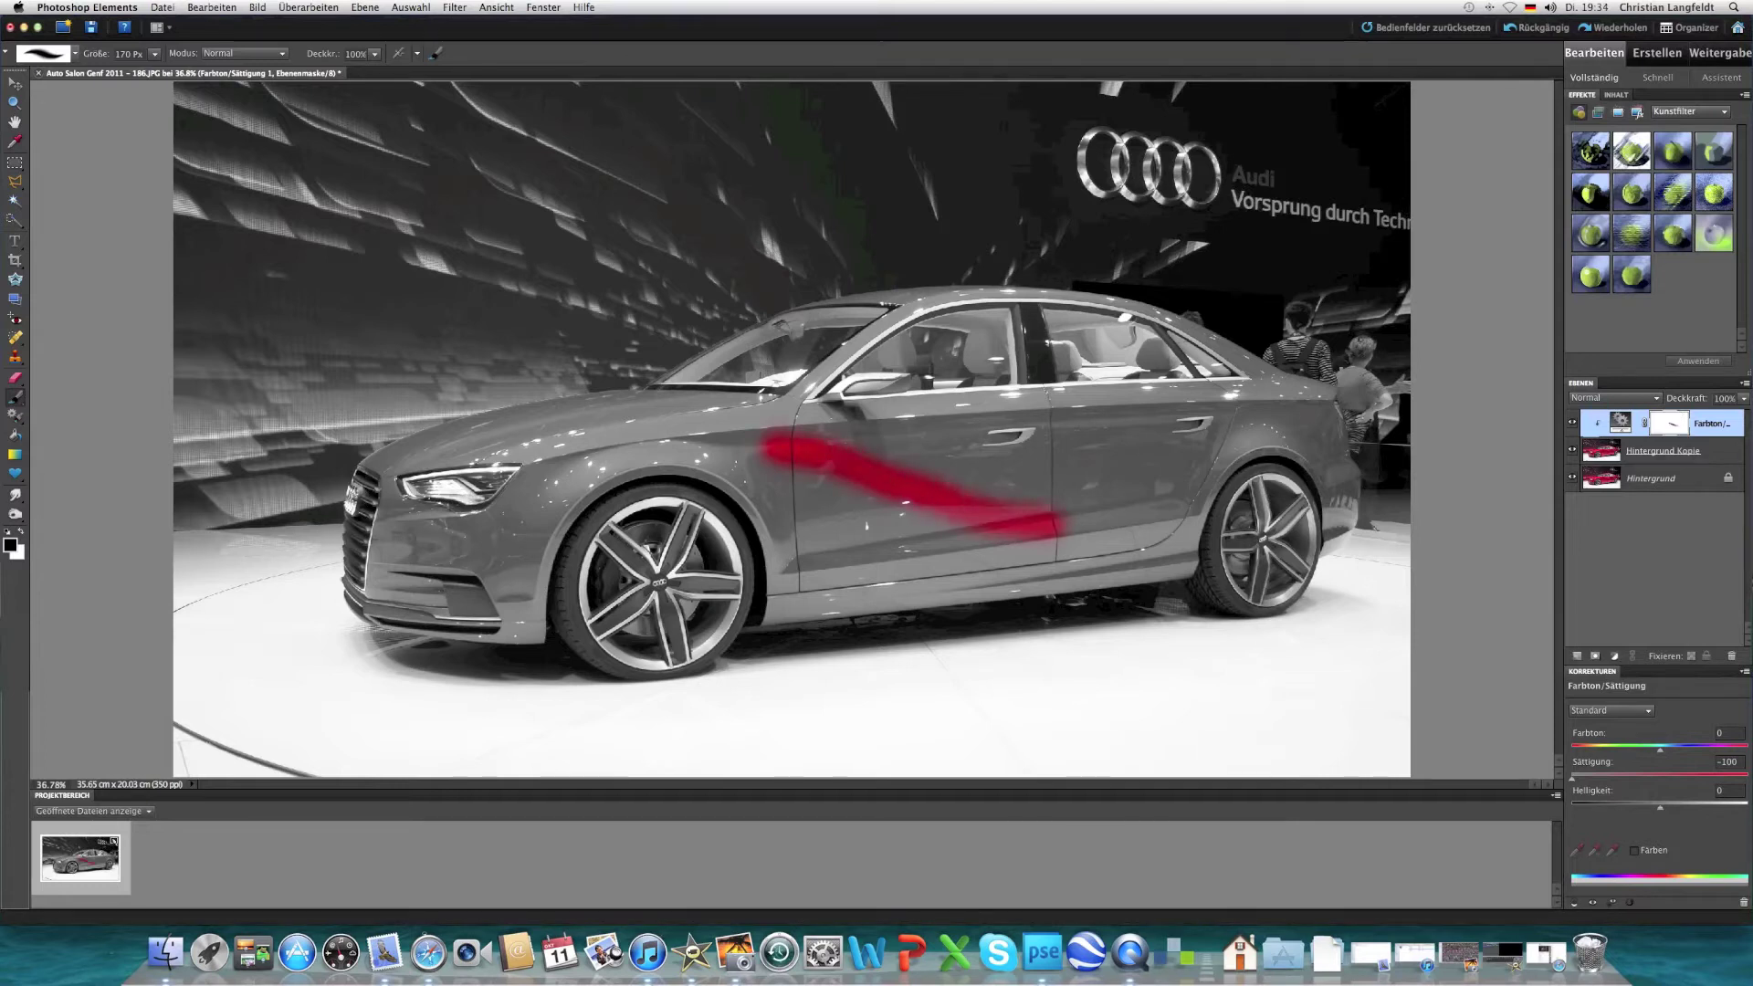
pyautogui.moveTo(630, 397)
pyautogui.mouseDown()
pyautogui.moveTo(803, 420)
pyautogui.moveTo(528, 500)
pyautogui.moveTo(525, 635)
pyautogui.moveTo(438, 598)
pyautogui.moveTo(364, 604)
pyautogui.mouseUp()
pyautogui.moveTo(490, 587)
pyautogui.mouseDown()
pyautogui.moveTo(456, 570)
pyautogui.moveTo(518, 456)
pyautogui.moveTo(661, 434)
pyautogui.moveTo(612, 406)
pyautogui.moveTo(530, 402)
pyautogui.moveTo(570, 393)
pyautogui.moveTo(365, 461)
pyautogui.moveTo(338, 493)
pyautogui.moveTo(393, 577)
pyautogui.moveTo(383, 548)
pyautogui.moveTo(438, 520)
pyautogui.moveTo(383, 507)
pyautogui.moveTo(416, 456)
pyautogui.moveTo(520, 431)
pyautogui.mouseUp()
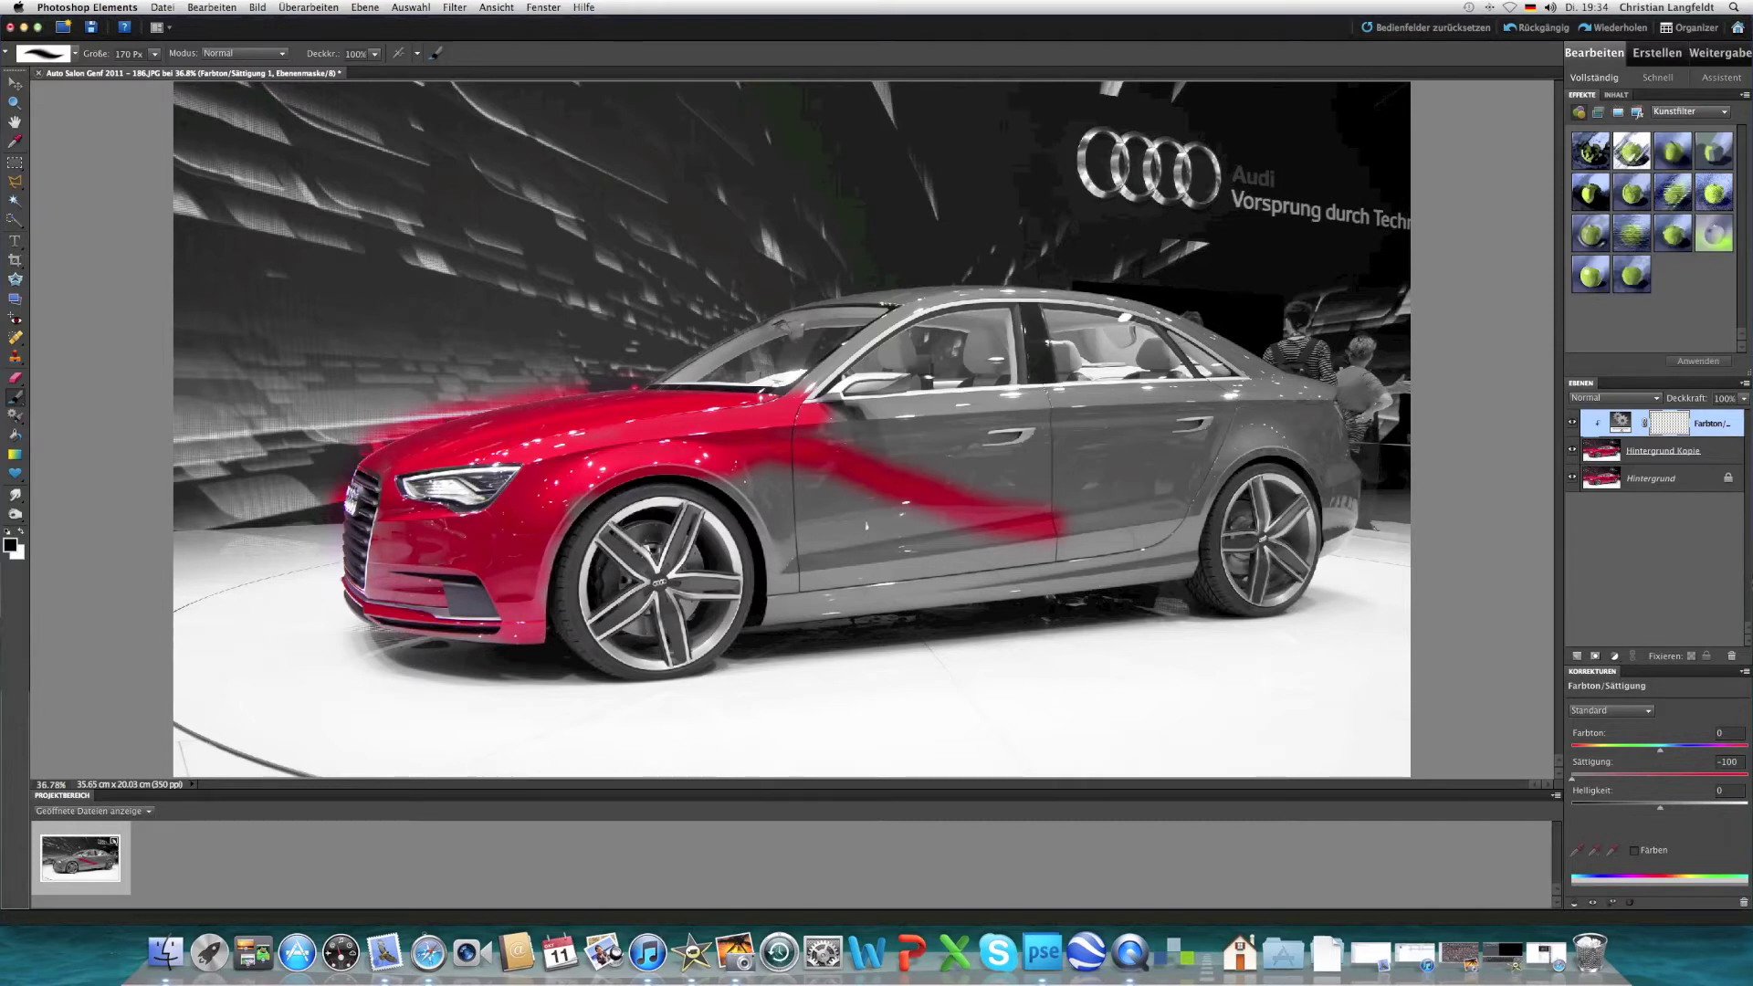
pyautogui.moveTo(541, 610); pyautogui.dragTo(579, 509)
pyautogui.moveTo(722, 482)
pyautogui.mouseDown()
pyautogui.moveTo(765, 534)
pyautogui.moveTo(776, 621)
pyautogui.moveTo(1159, 570)
pyautogui.moveTo(1050, 557)
pyautogui.moveTo(792, 585)
pyautogui.mouseUp()
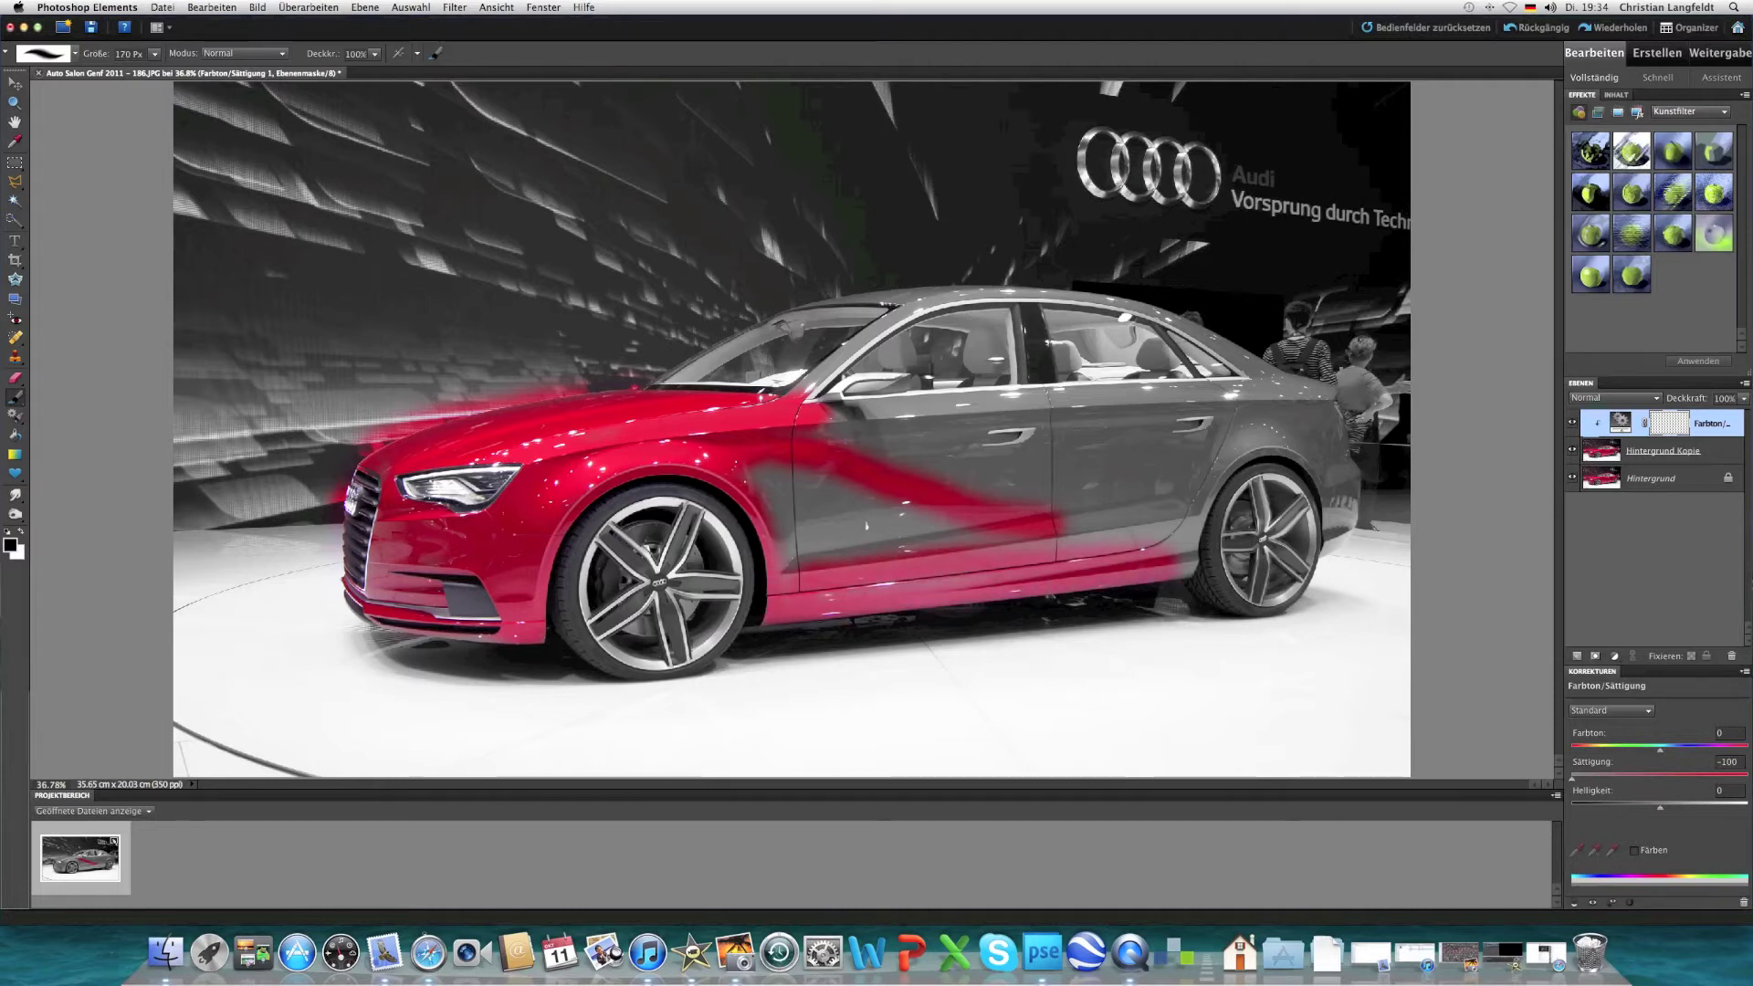
# Step: Restore the red on the front and rear doors and the roof edge
pyautogui.moveTo(913, 549)
pyautogui.mouseDown()
pyautogui.moveTo(822, 550)
pyautogui.moveTo(780, 529)
pyautogui.moveTo(776, 470)
pyautogui.moveTo(872, 538)
pyautogui.moveTo(900, 470)
pyautogui.moveTo(959, 529)
pyautogui.moveTo(1064, 539)
pyautogui.moveTo(1066, 524)
pyautogui.moveTo(1191, 571)
pyautogui.moveTo(1219, 474)
pyautogui.moveTo(1250, 445)
pyautogui.moveTo(1310, 445)
pyautogui.moveTo(1338, 488)
pyautogui.moveTo(1335, 533)
pyautogui.moveTo(1345, 462)
pyautogui.moveTo(1319, 390)
pyautogui.moveTo(1096, 297)
pyautogui.moveTo(1004, 290)
pyautogui.moveTo(949, 292)
pyautogui.moveTo(808, 378)
pyautogui.moveTo(817, 397)
pyautogui.moveTo(904, 402)
pyautogui.moveTo(826, 433)
pyautogui.moveTo(945, 456)
pyautogui.mouseUp()
pyautogui.moveTo(831, 434); pyautogui.dragTo(1127, 529)
pyautogui.moveTo(999, 438)
pyautogui.mouseDown()
pyautogui.moveTo(886, 408)
pyautogui.moveTo(1274, 398)
pyautogui.moveTo(972, 447)
pyautogui.moveTo(1132, 475)
pyautogui.moveTo(968, 433)
pyautogui.mouseUp()
pyautogui.moveTo(1100, 420)
pyautogui.mouseDown()
pyautogui.moveTo(945, 425)
pyautogui.moveTo(1301, 420)
pyautogui.moveTo(1091, 539)
pyautogui.moveTo(1145, 506)
pyautogui.moveTo(1109, 475)
pyautogui.moveTo(1173, 447)
pyautogui.mouseUp()
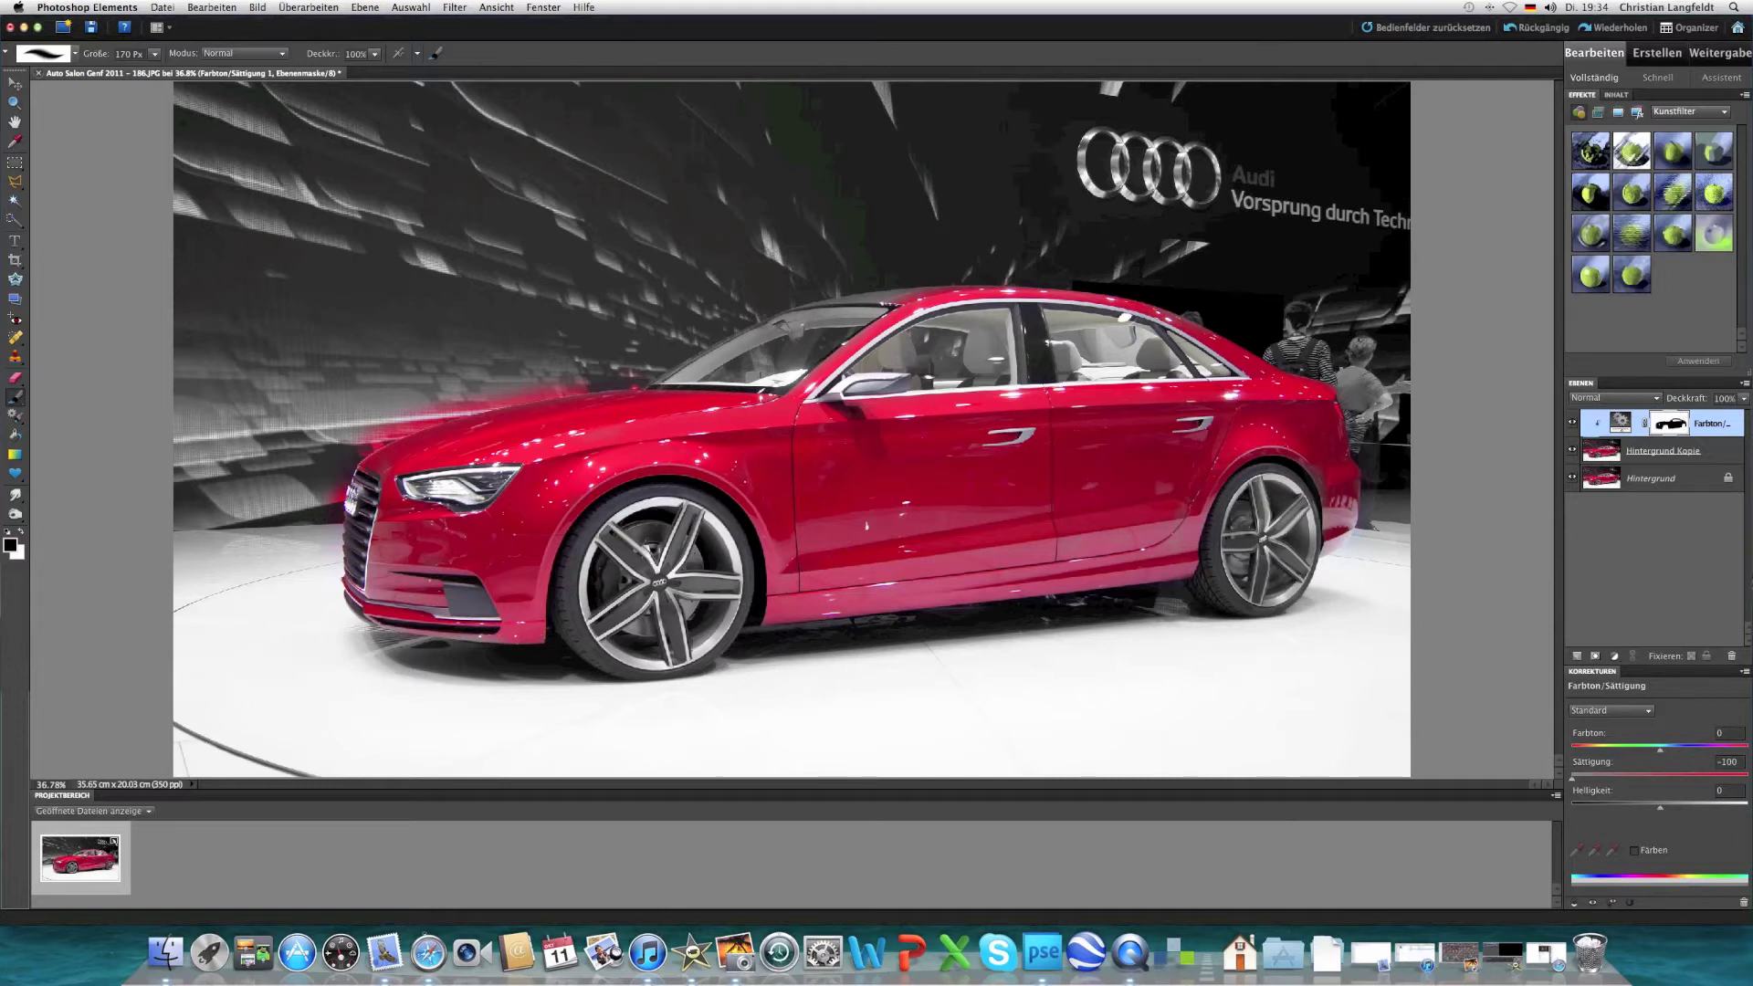
pyautogui.moveTo(945, 294); pyautogui.dragTo(803, 301)
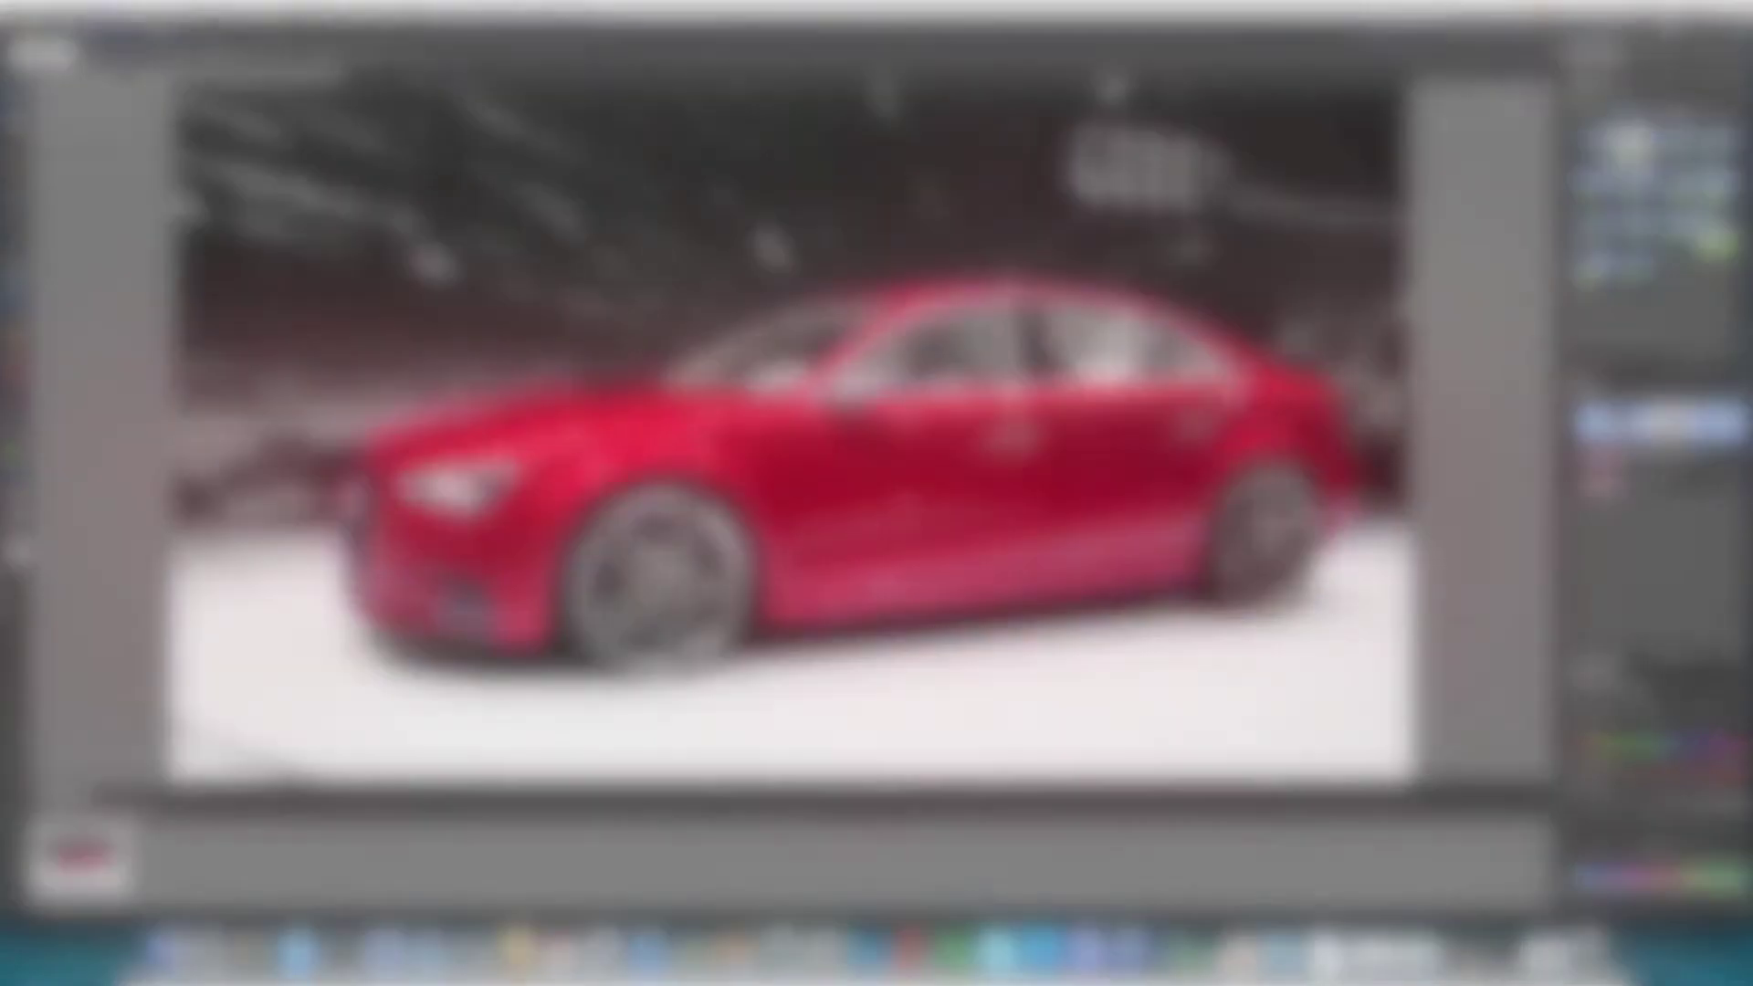
# Step: Make white the foreground colour and paint the red spill left of the hood grey
pyautogui.press('super+plus')
pyautogui.press('super+plus')
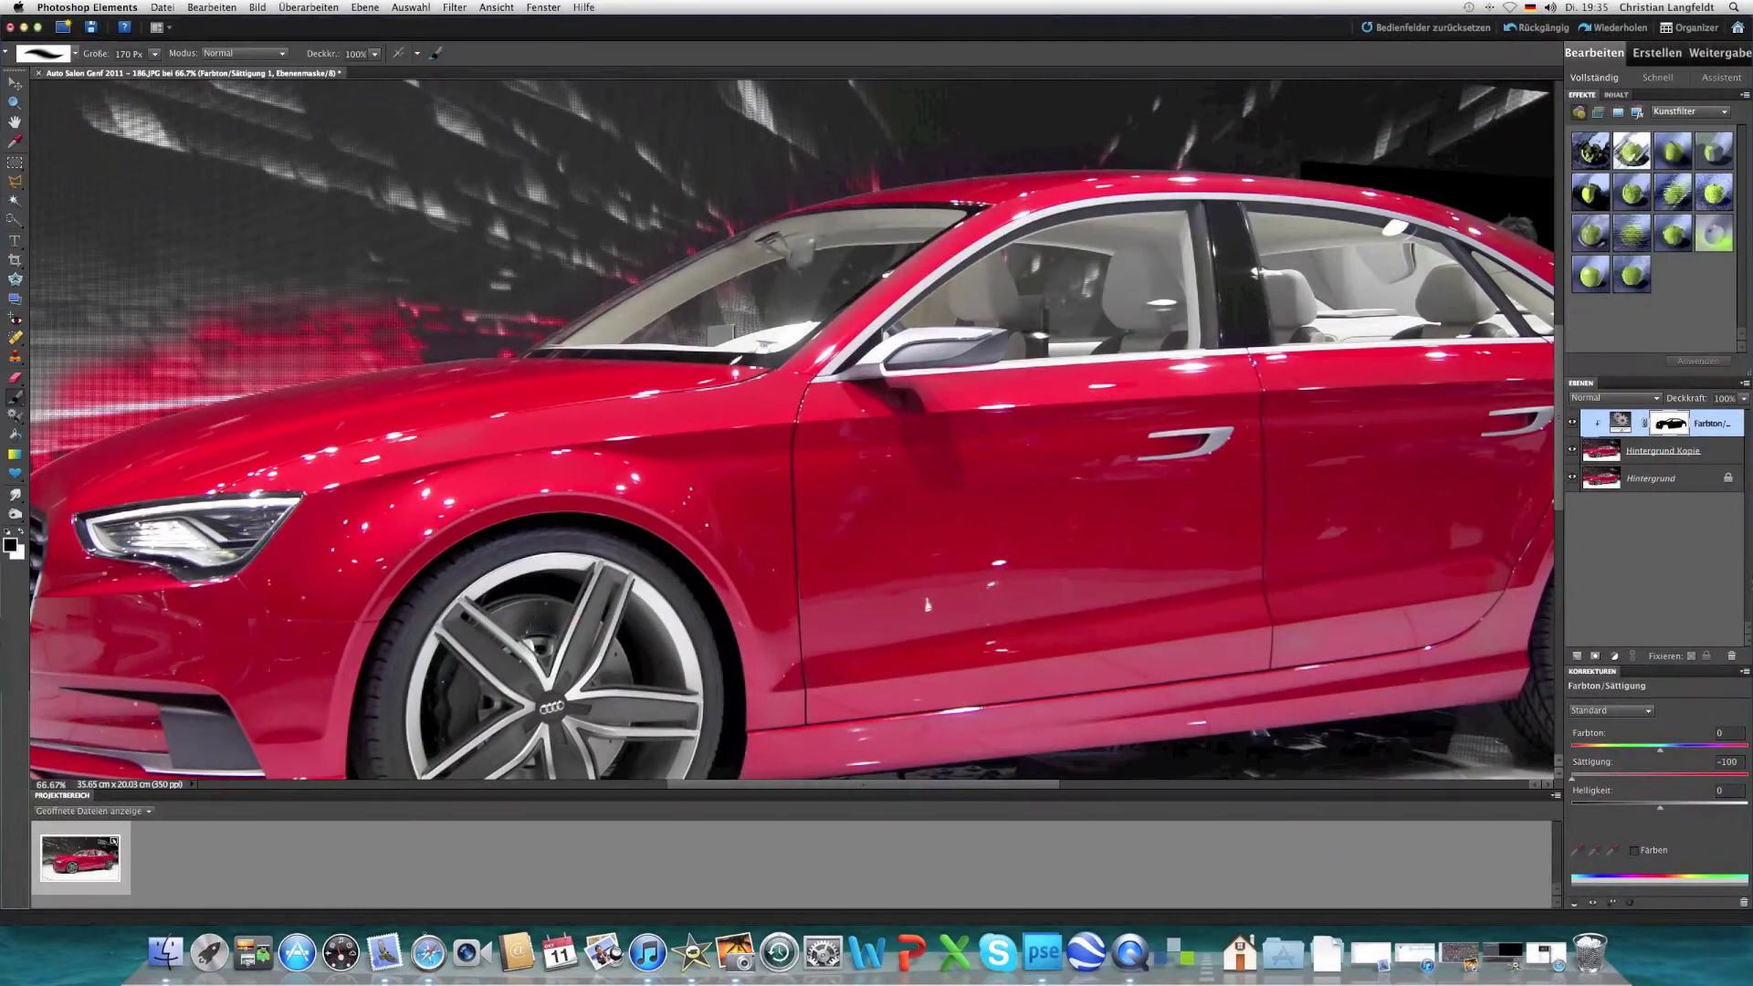
pyautogui.click(11, 545)
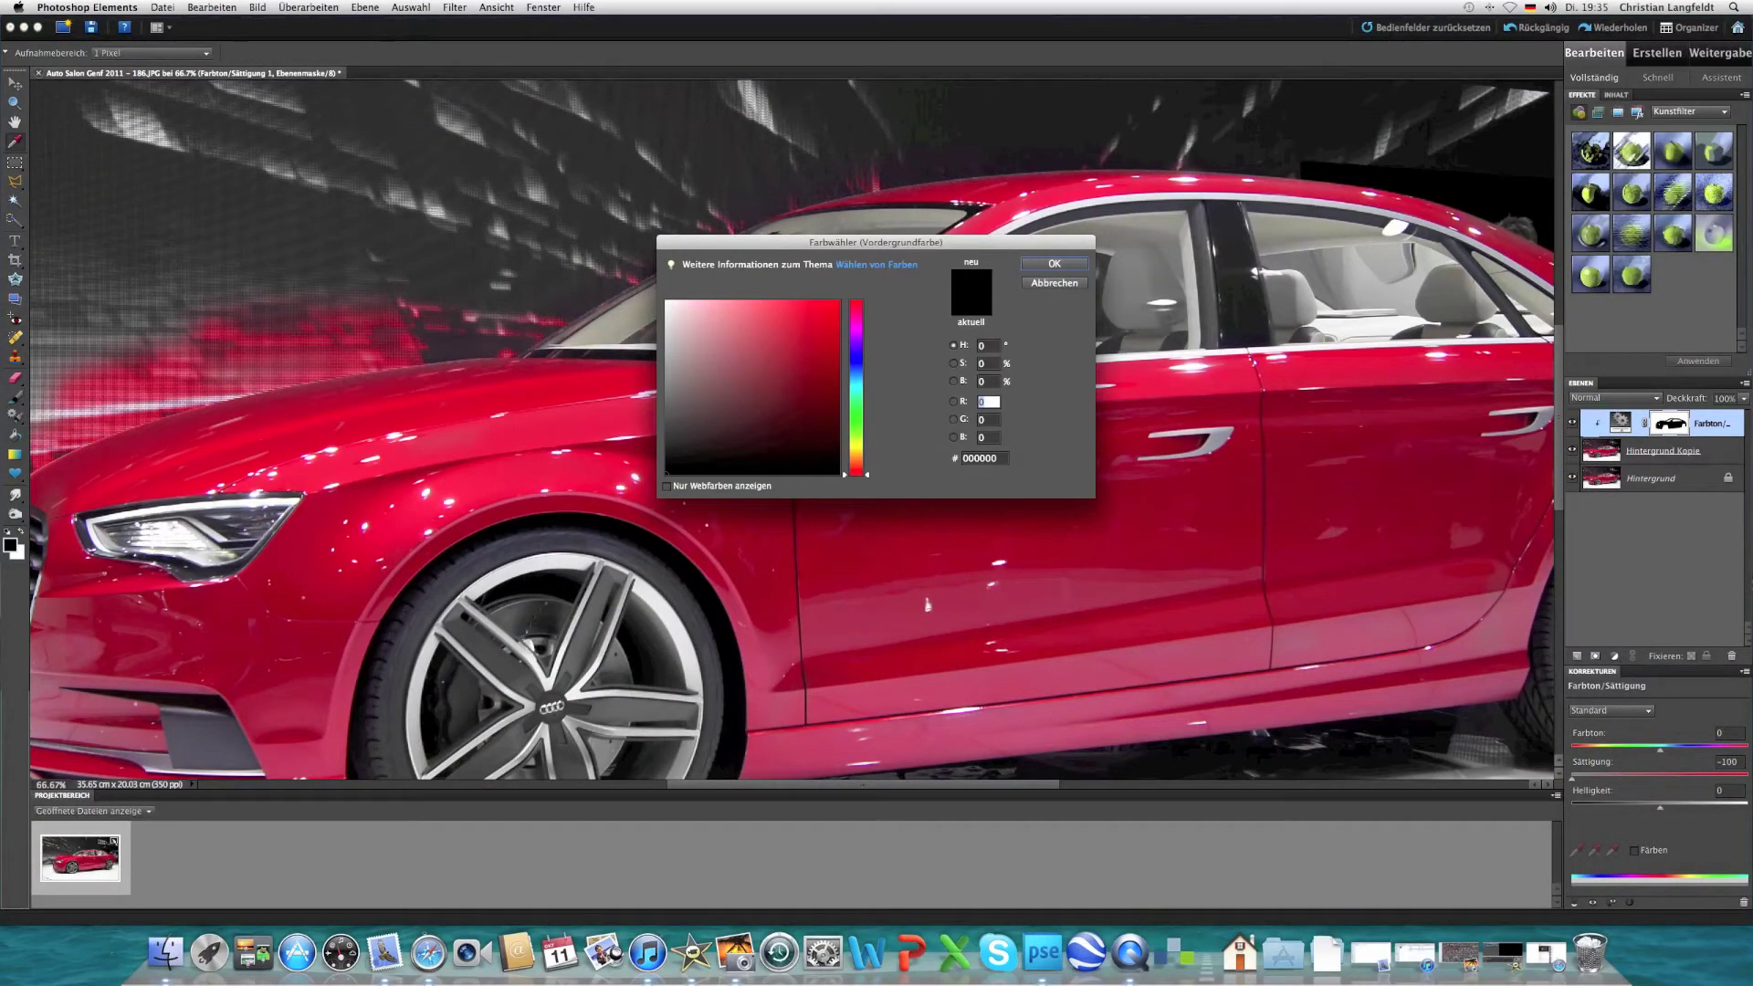
pyautogui.click(667, 301)
pyautogui.click(1053, 263)
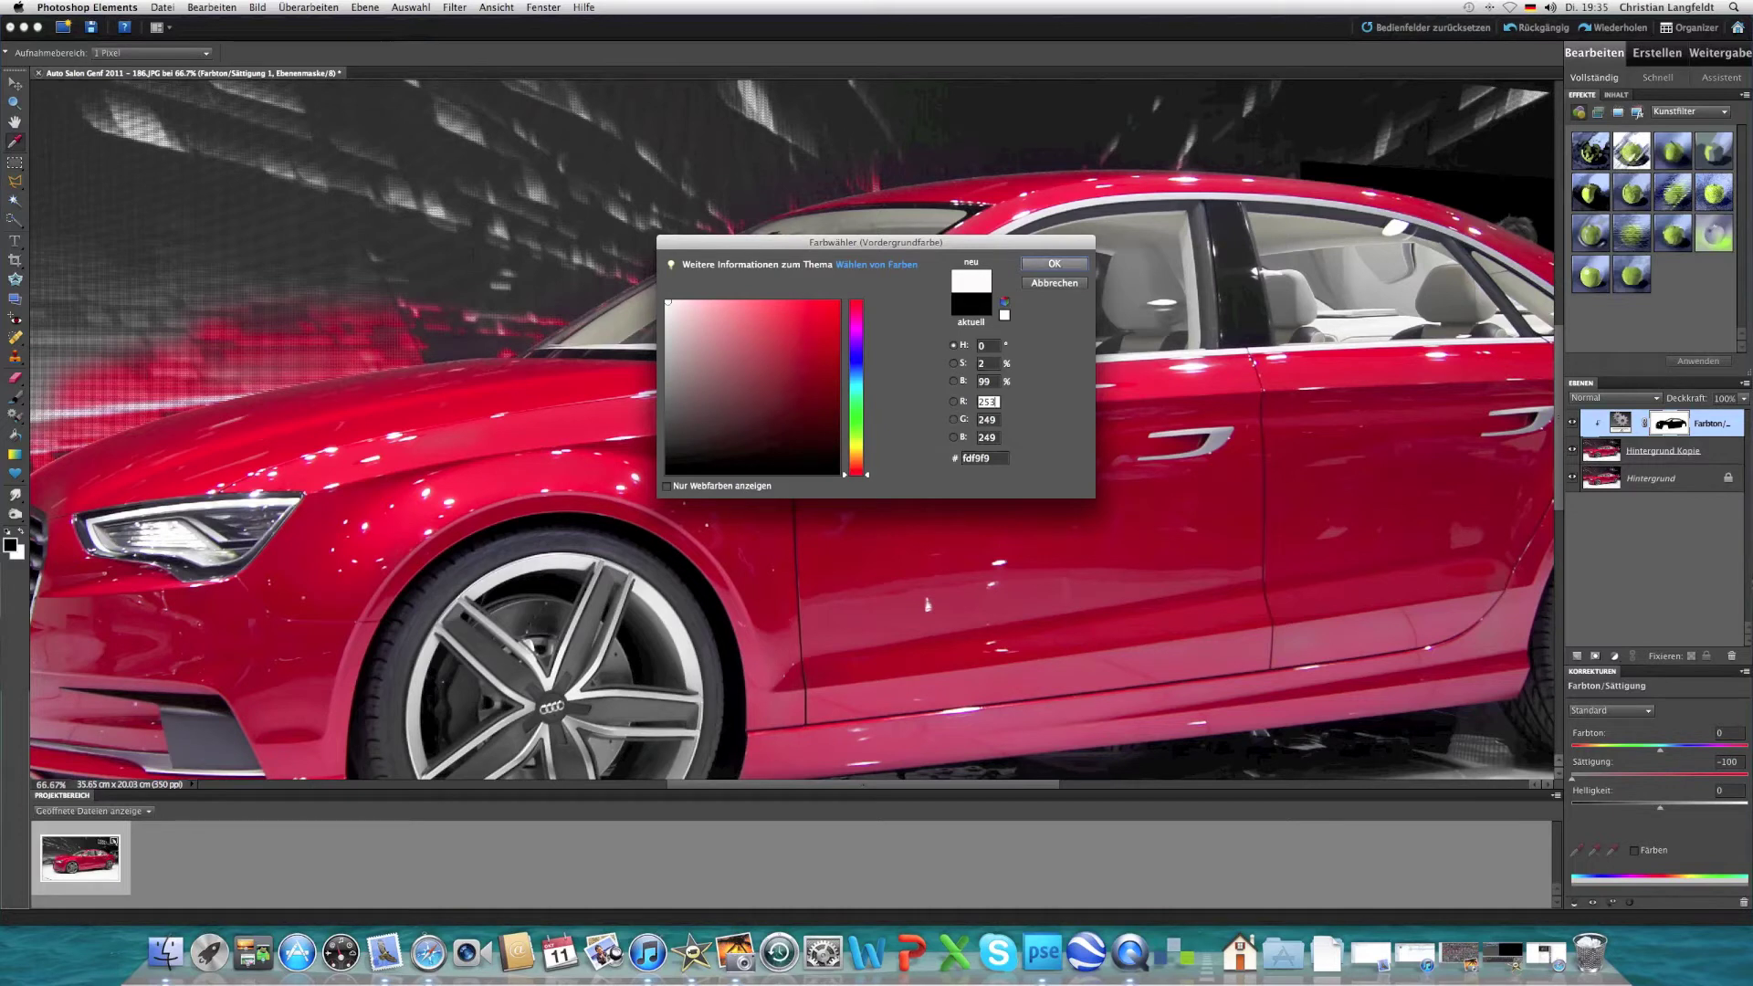
pyautogui.moveTo(216, 354)
pyautogui.mouseDown()
pyautogui.moveTo(147, 331)
pyautogui.moveTo(80, 401)
pyautogui.mouseUp()
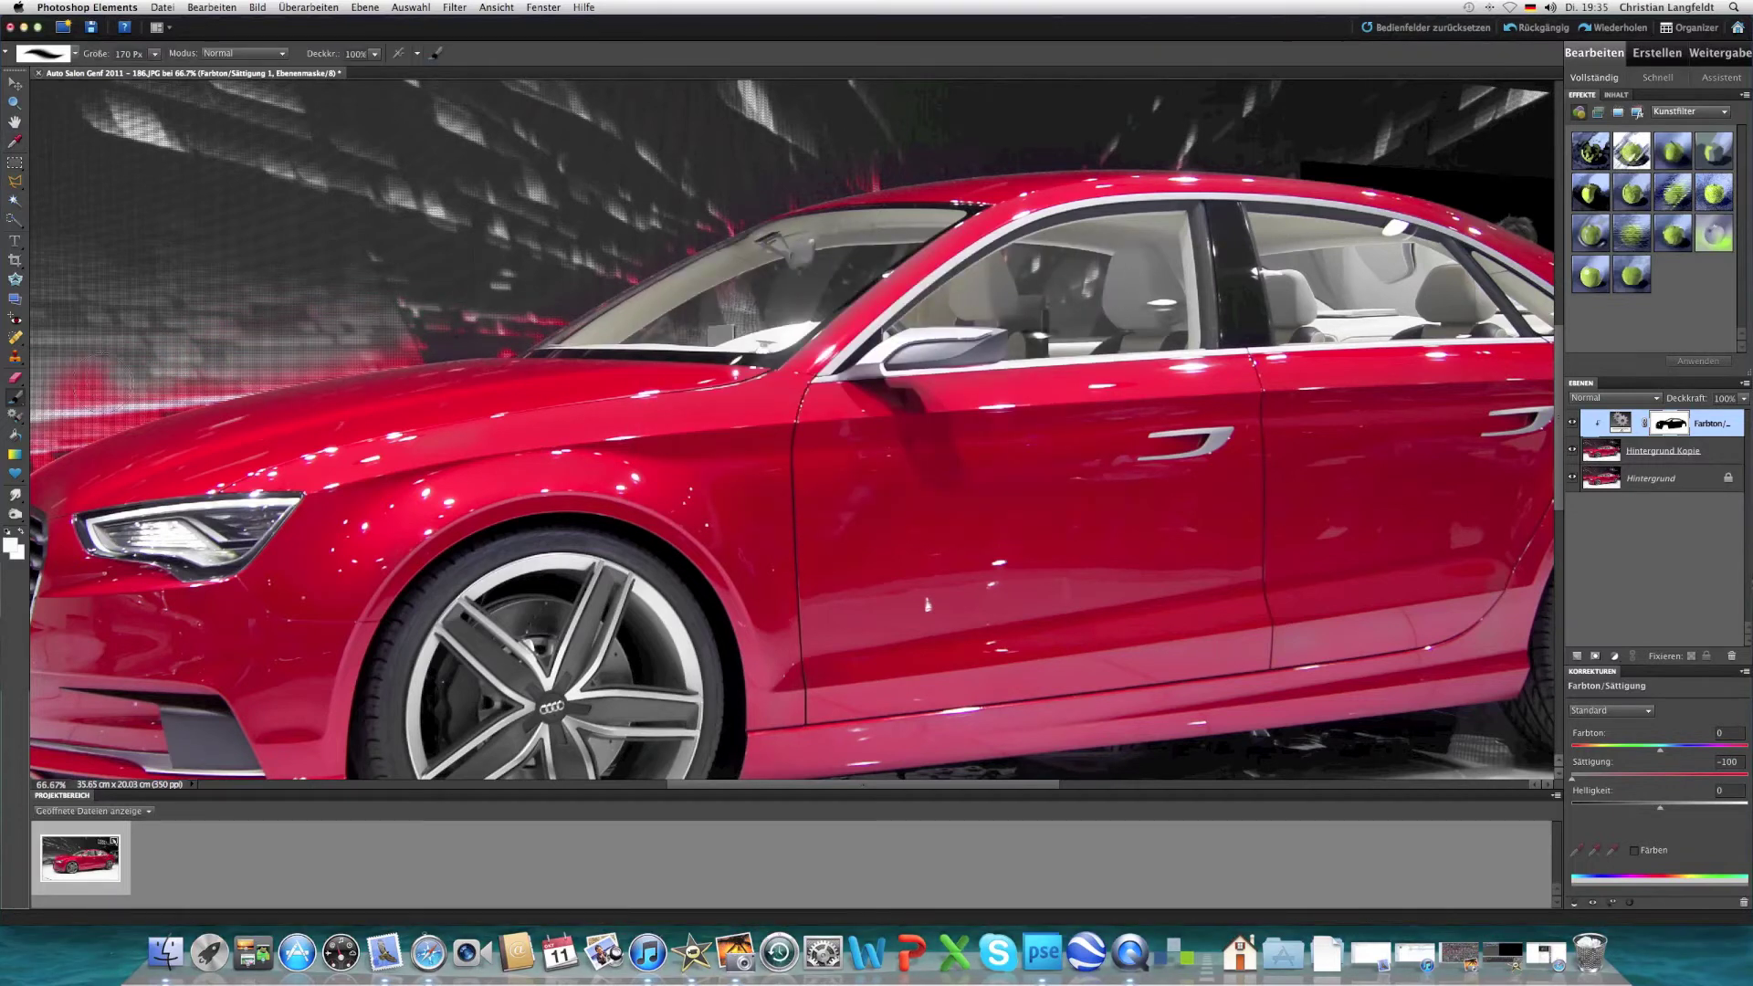
# Step: Grey out red near the windshield, shrink the brush to 34 px, and zoom to 100%
pyautogui.moveTo(297, 345); pyautogui.dragTo(493, 315)
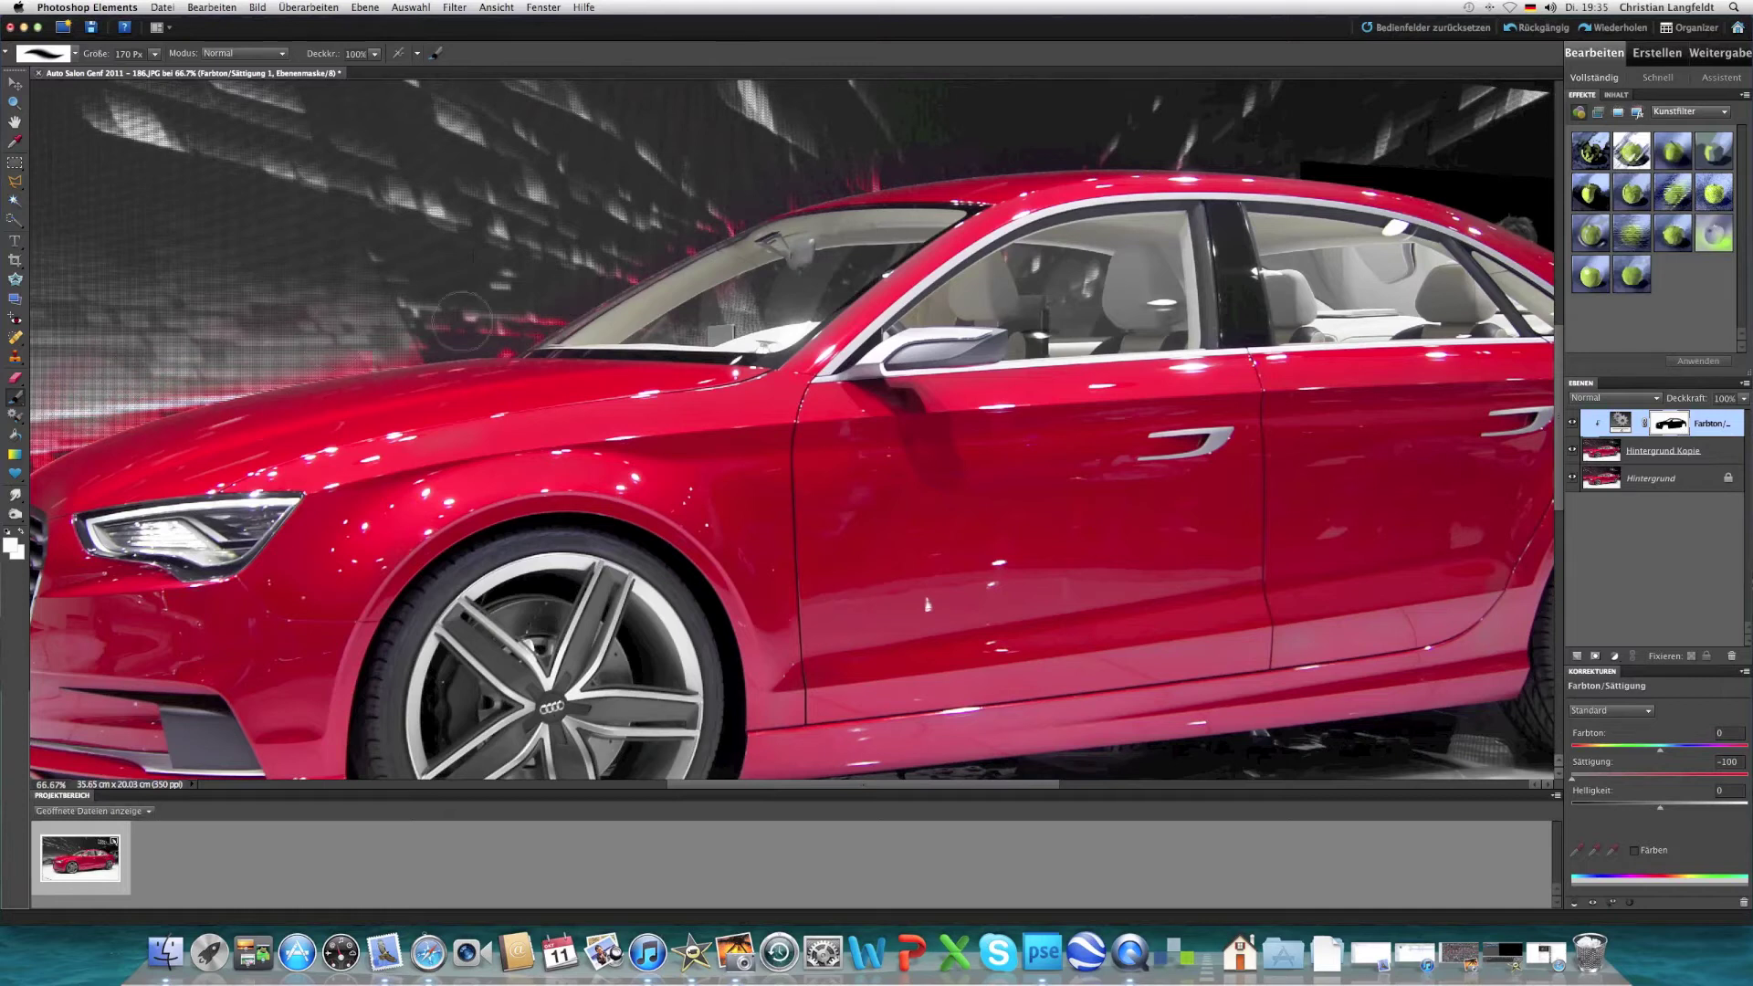
pyautogui.click(154, 53)
pyautogui.moveTo(155, 70)
pyautogui.mouseDown()
pyautogui.moveTo(124, 70)
pyautogui.moveTo(145, 70)
pyautogui.mouseUp()
pyautogui.press('Return')
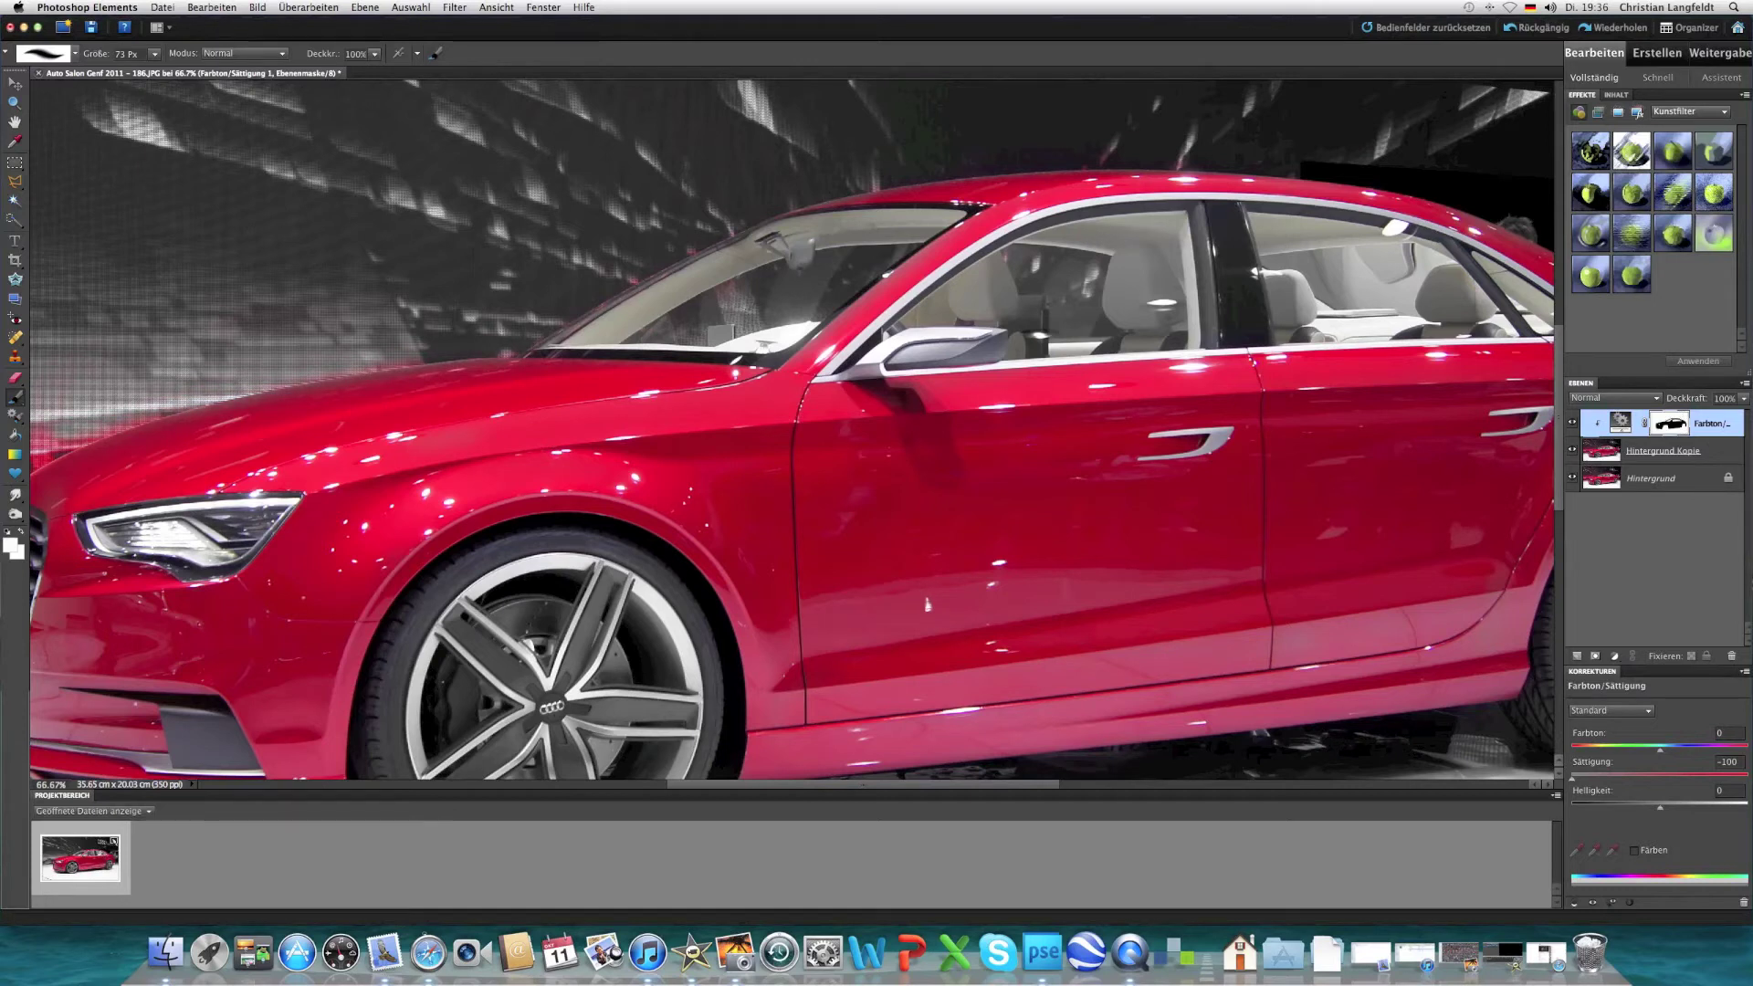
pyautogui.press('super+plus')
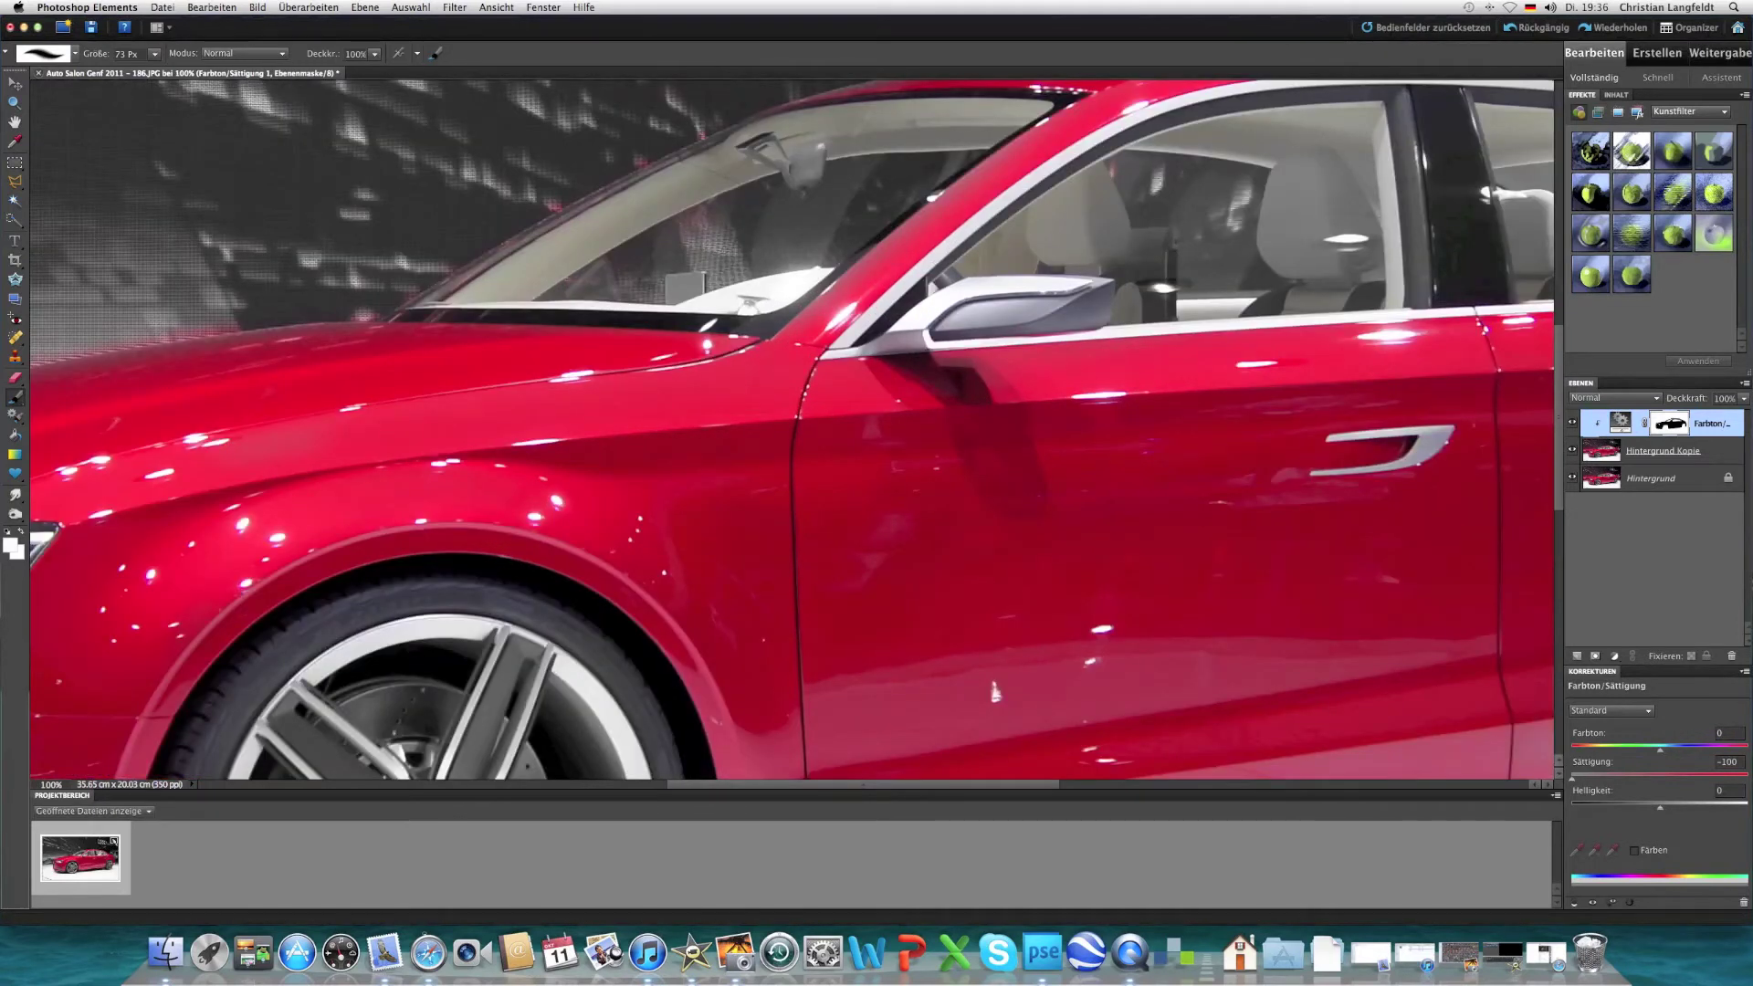
# Step: Set the brush size to 50 px
pyautogui.scroll(2, 995, 691)
pyautogui.scroll(2, 995, 691)
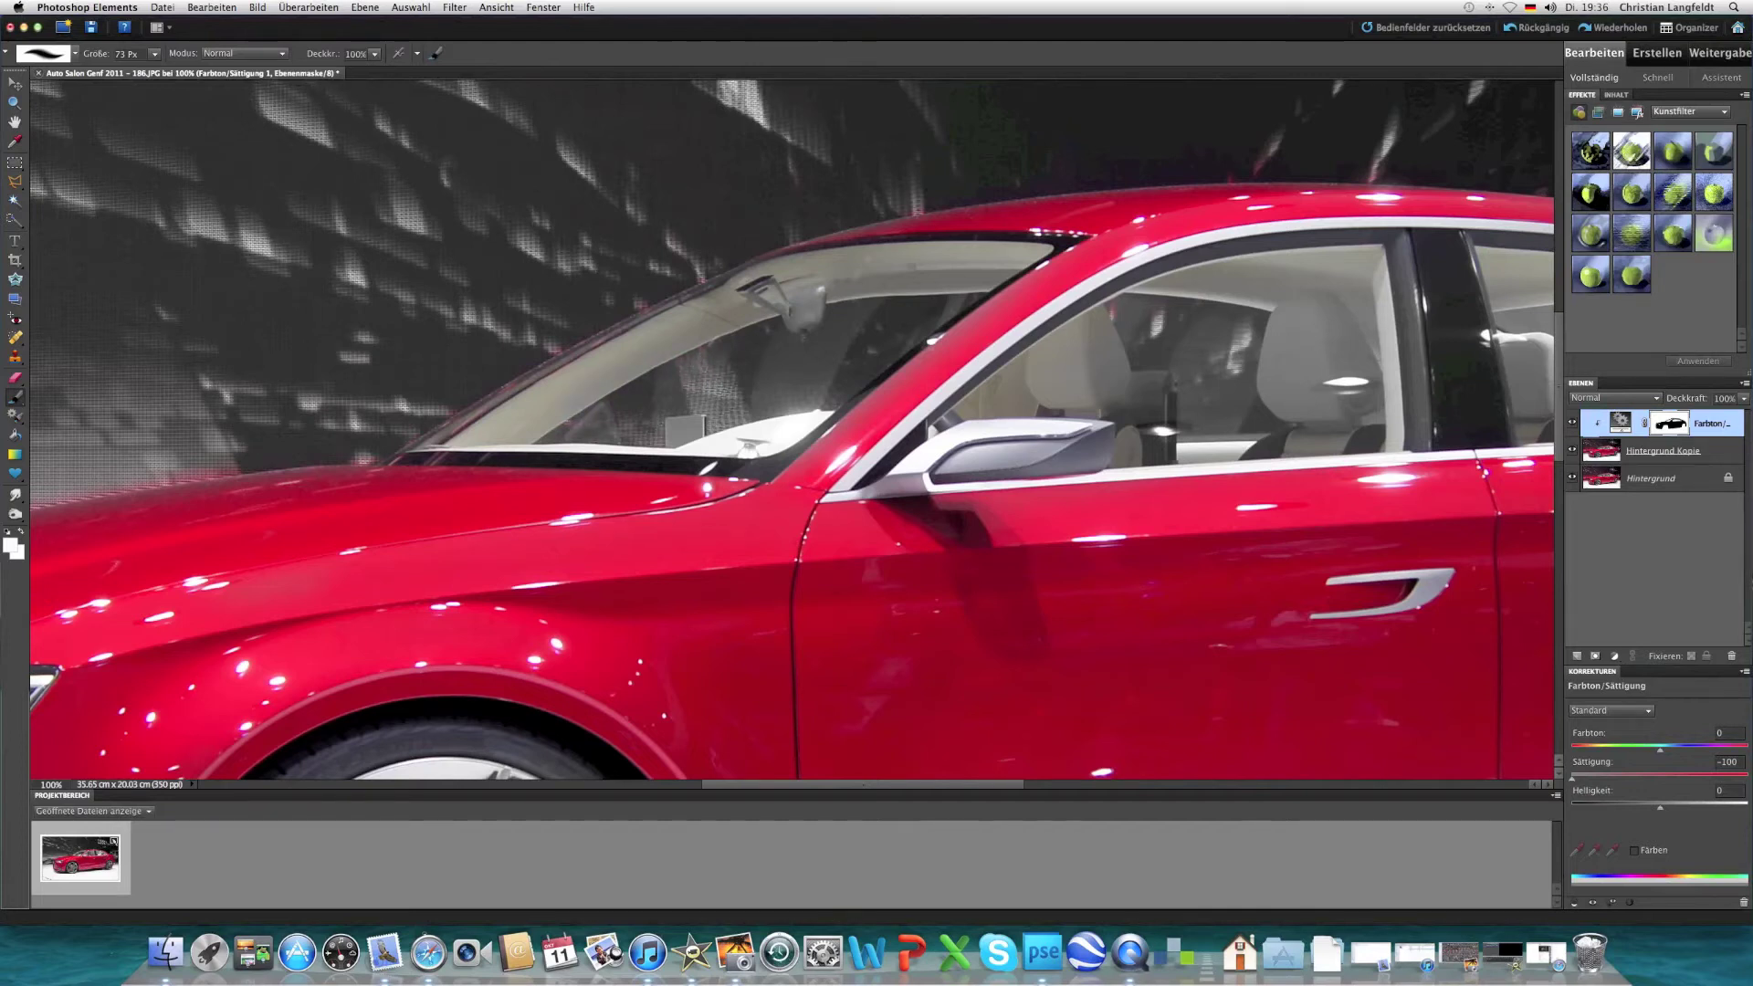
pyautogui.moveTo(156, 69); pyautogui.dragTo(147, 69)
pyautogui.press('Return')
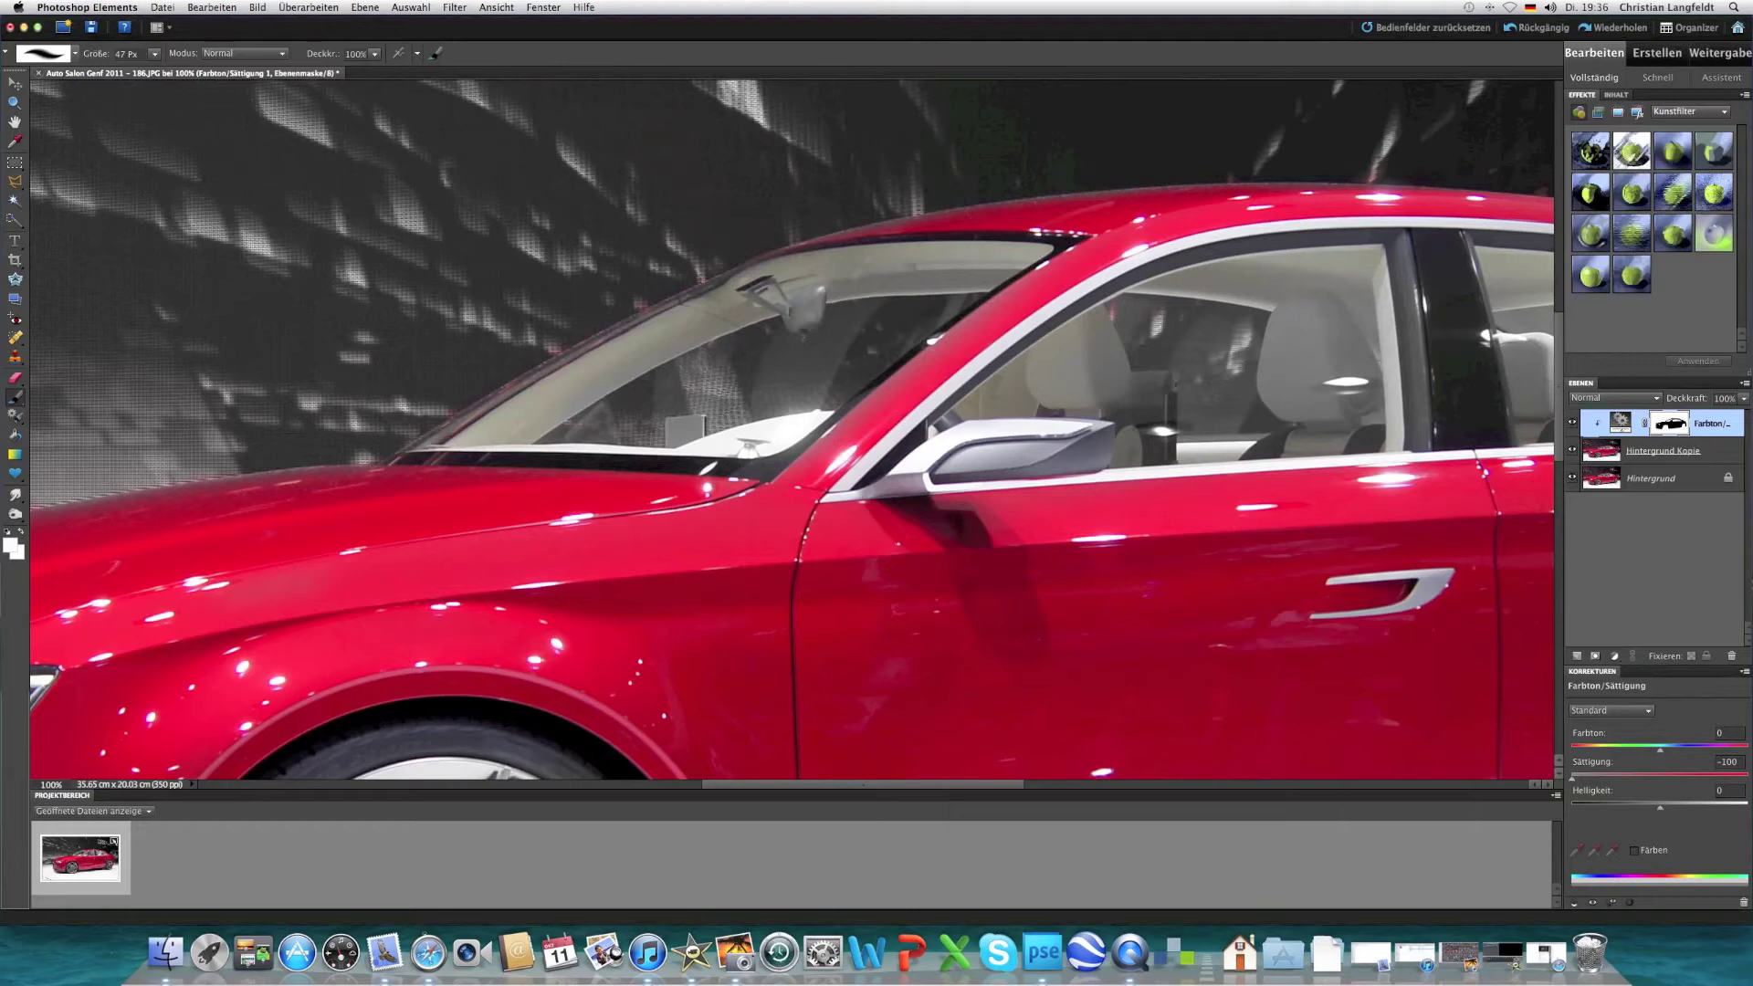
# Step: Pan around the 100% view and paint the stray red reflection back to grey
pyautogui.hscroll(3, 792, 429)
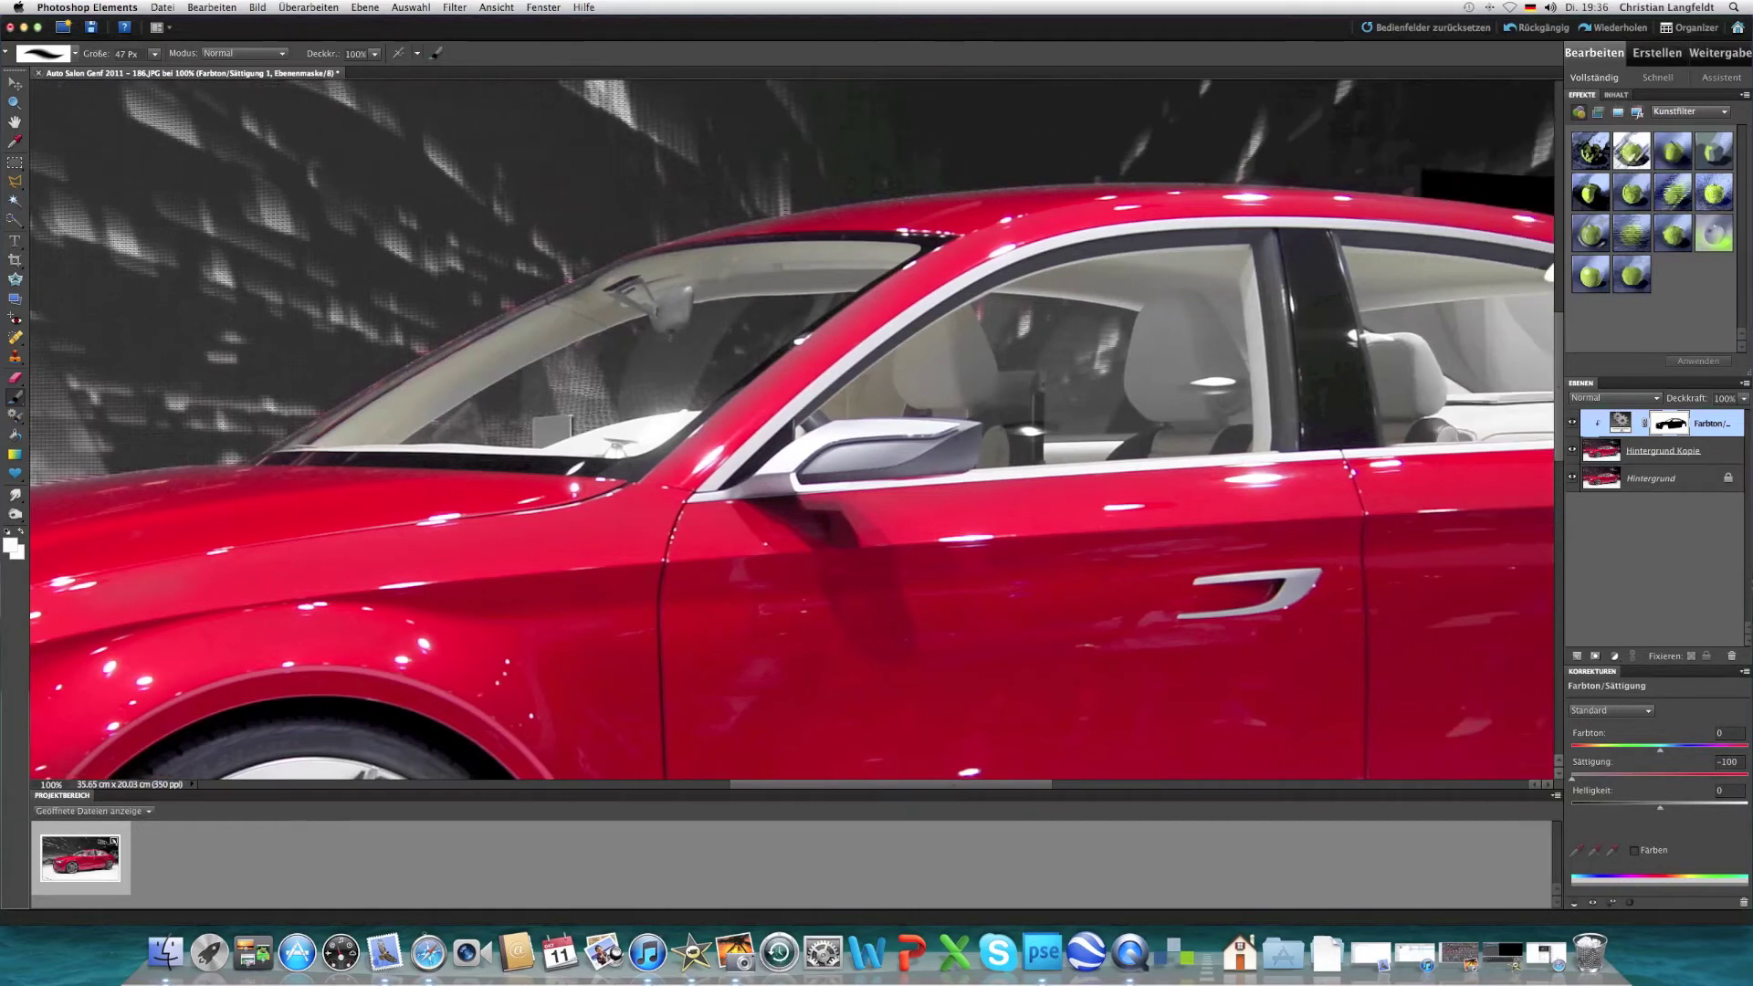
pyautogui.hscroll(3, 792, 429)
pyautogui.hscroll(3, 793, 429)
pyautogui.hscroll(3, 792, 429)
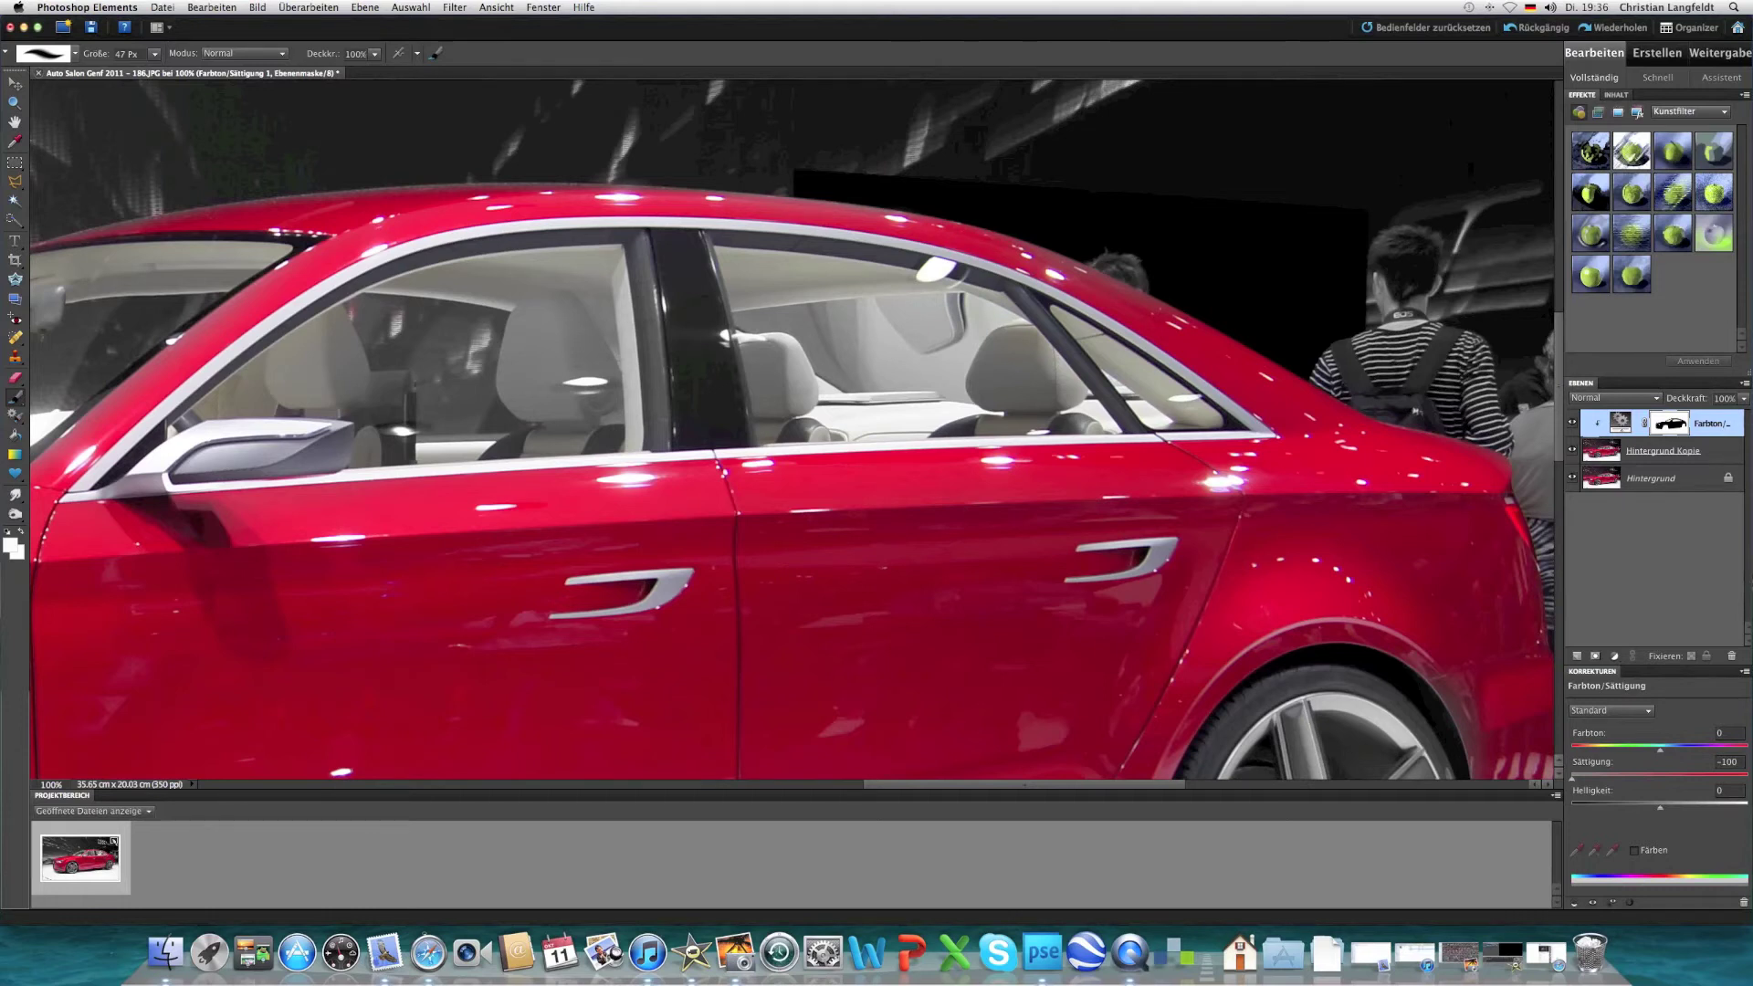
pyautogui.hscroll(5, 792, 434)
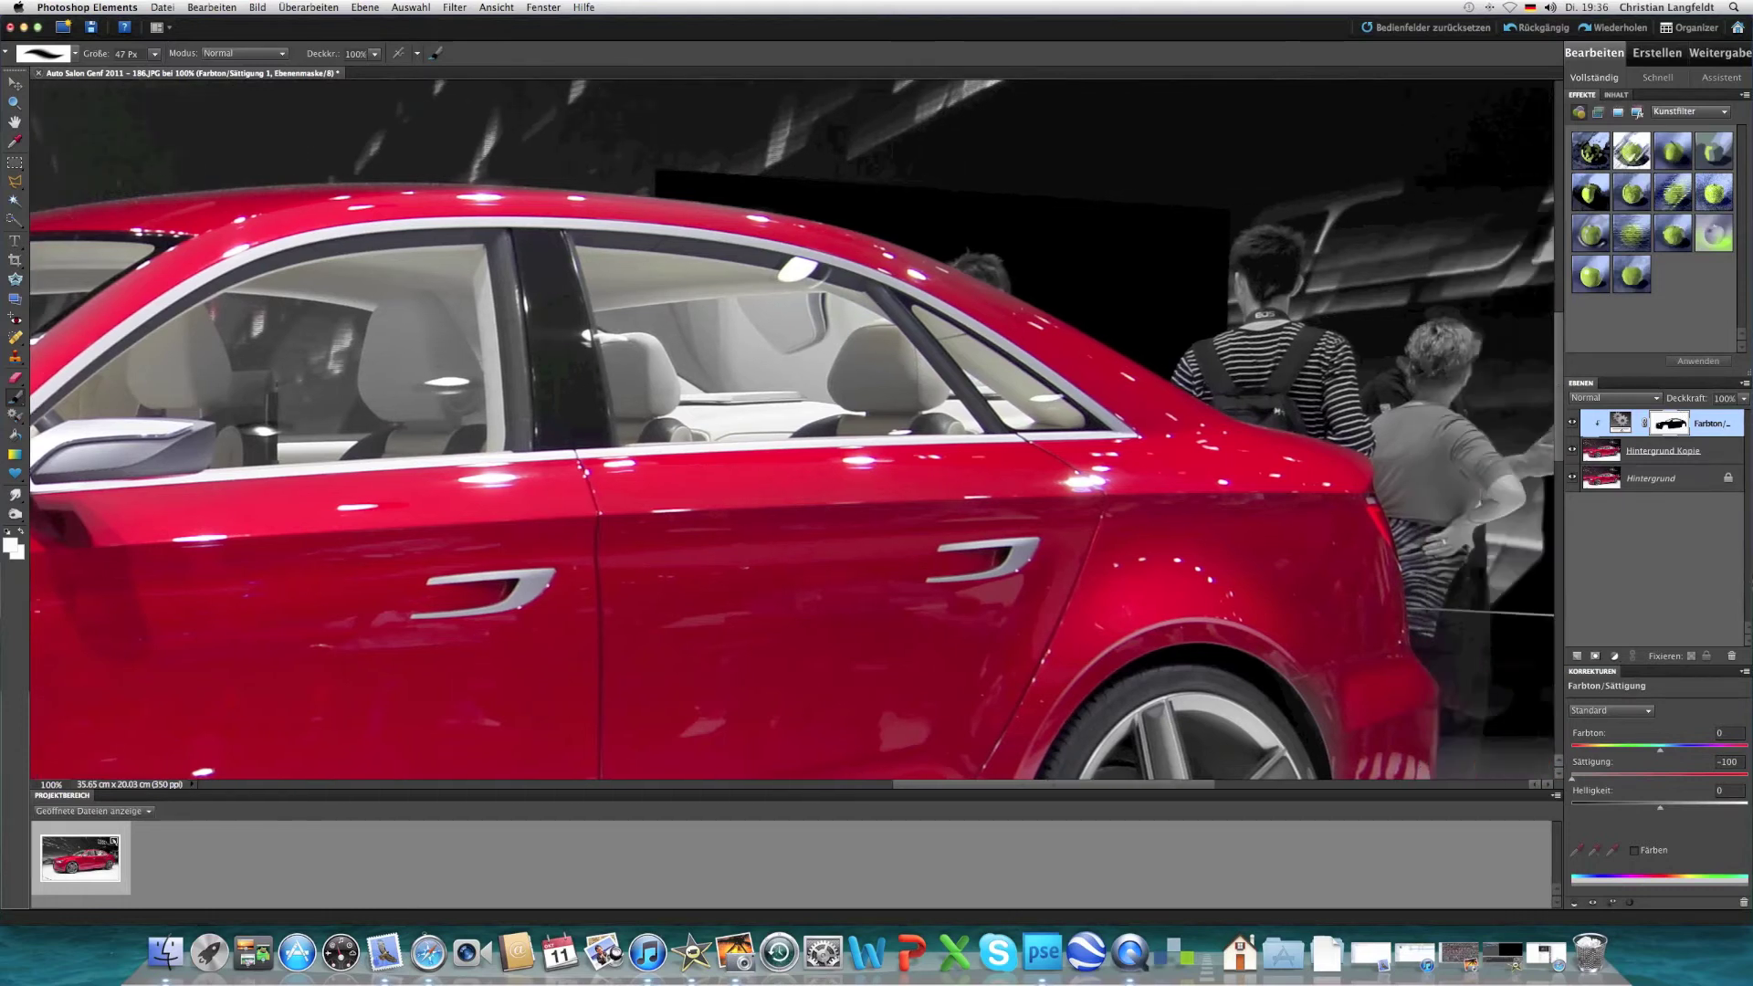
pyautogui.hscroll(2, 791, 433)
pyautogui.scroll(-10, 776, 429)
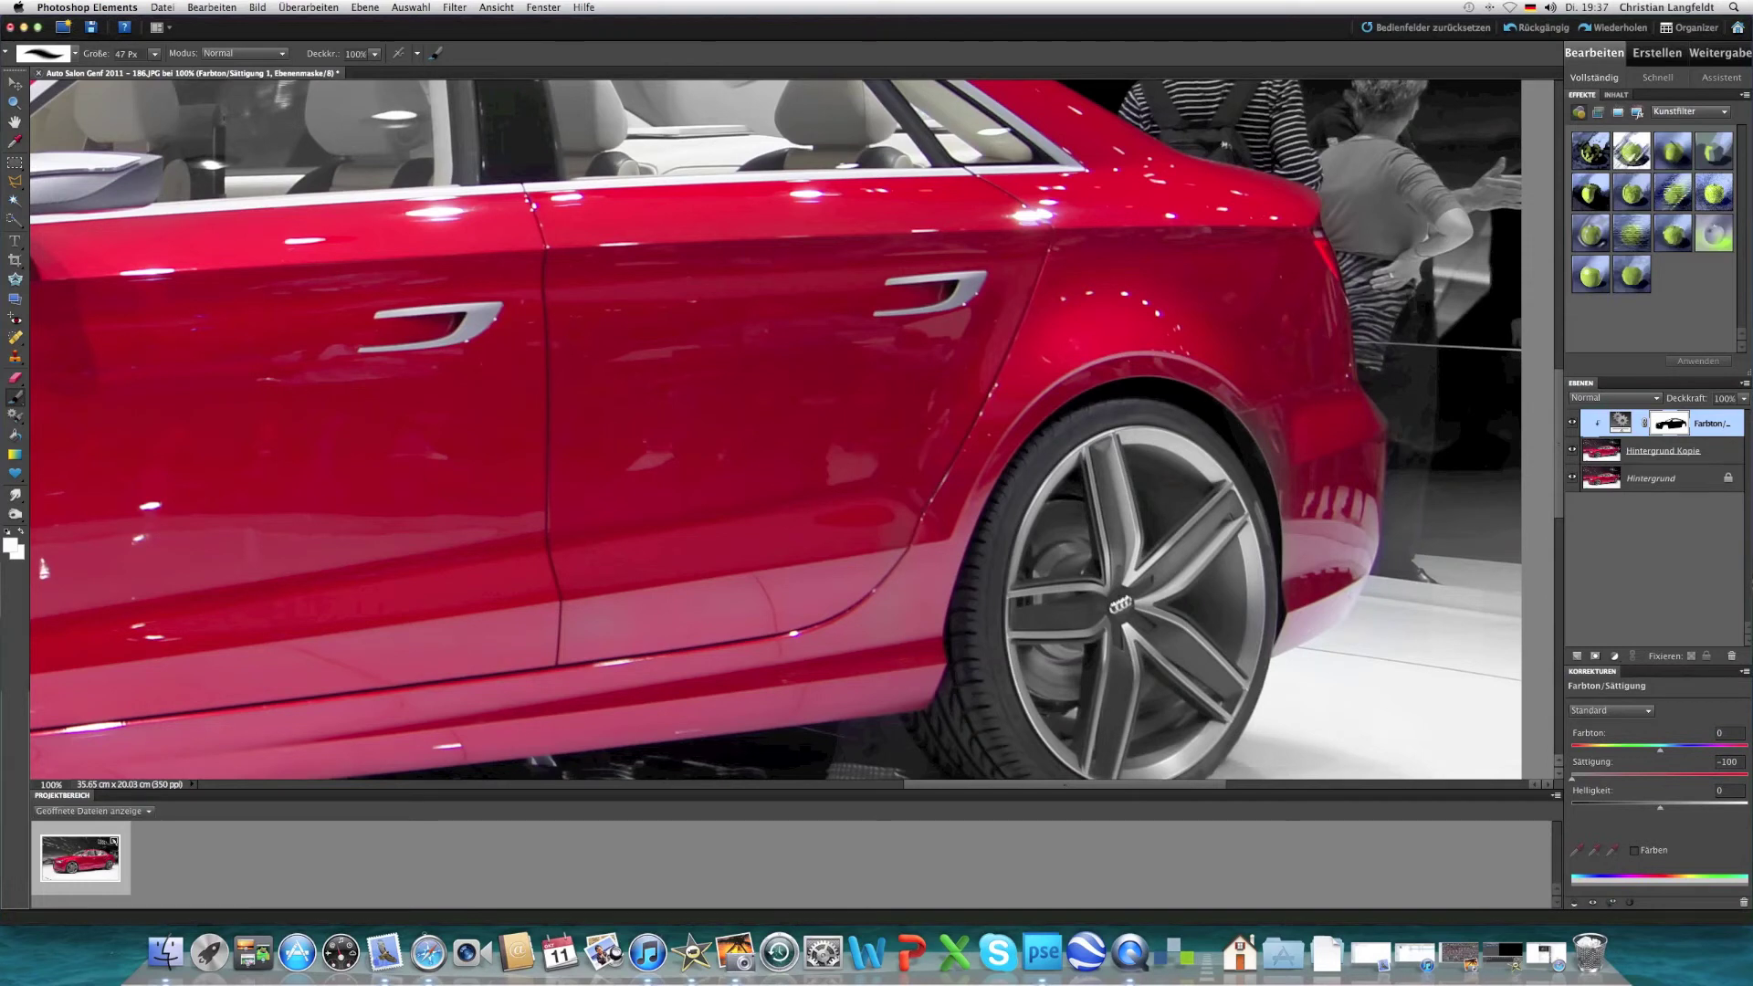
pyautogui.scroll(-10, 776, 429)
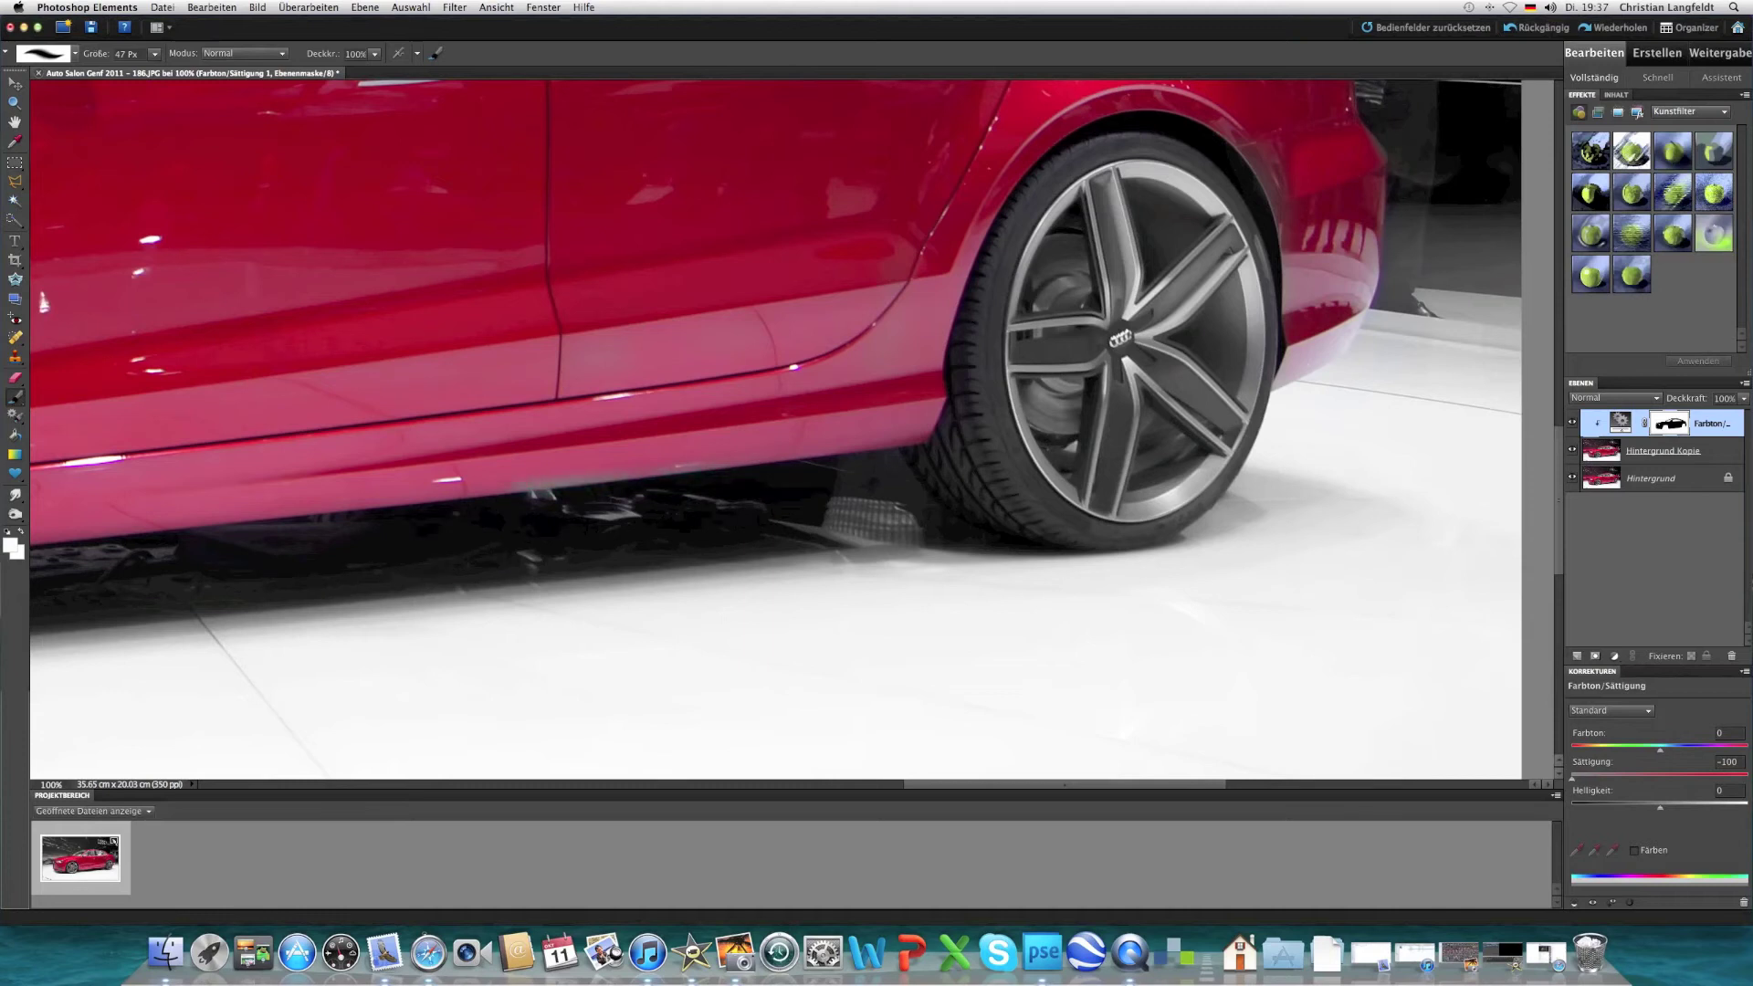
pyautogui.hscroll(-1, 783, 430)
pyautogui.hscroll(-10, 783, 429)
pyautogui.hscroll(-2, 783, 429)
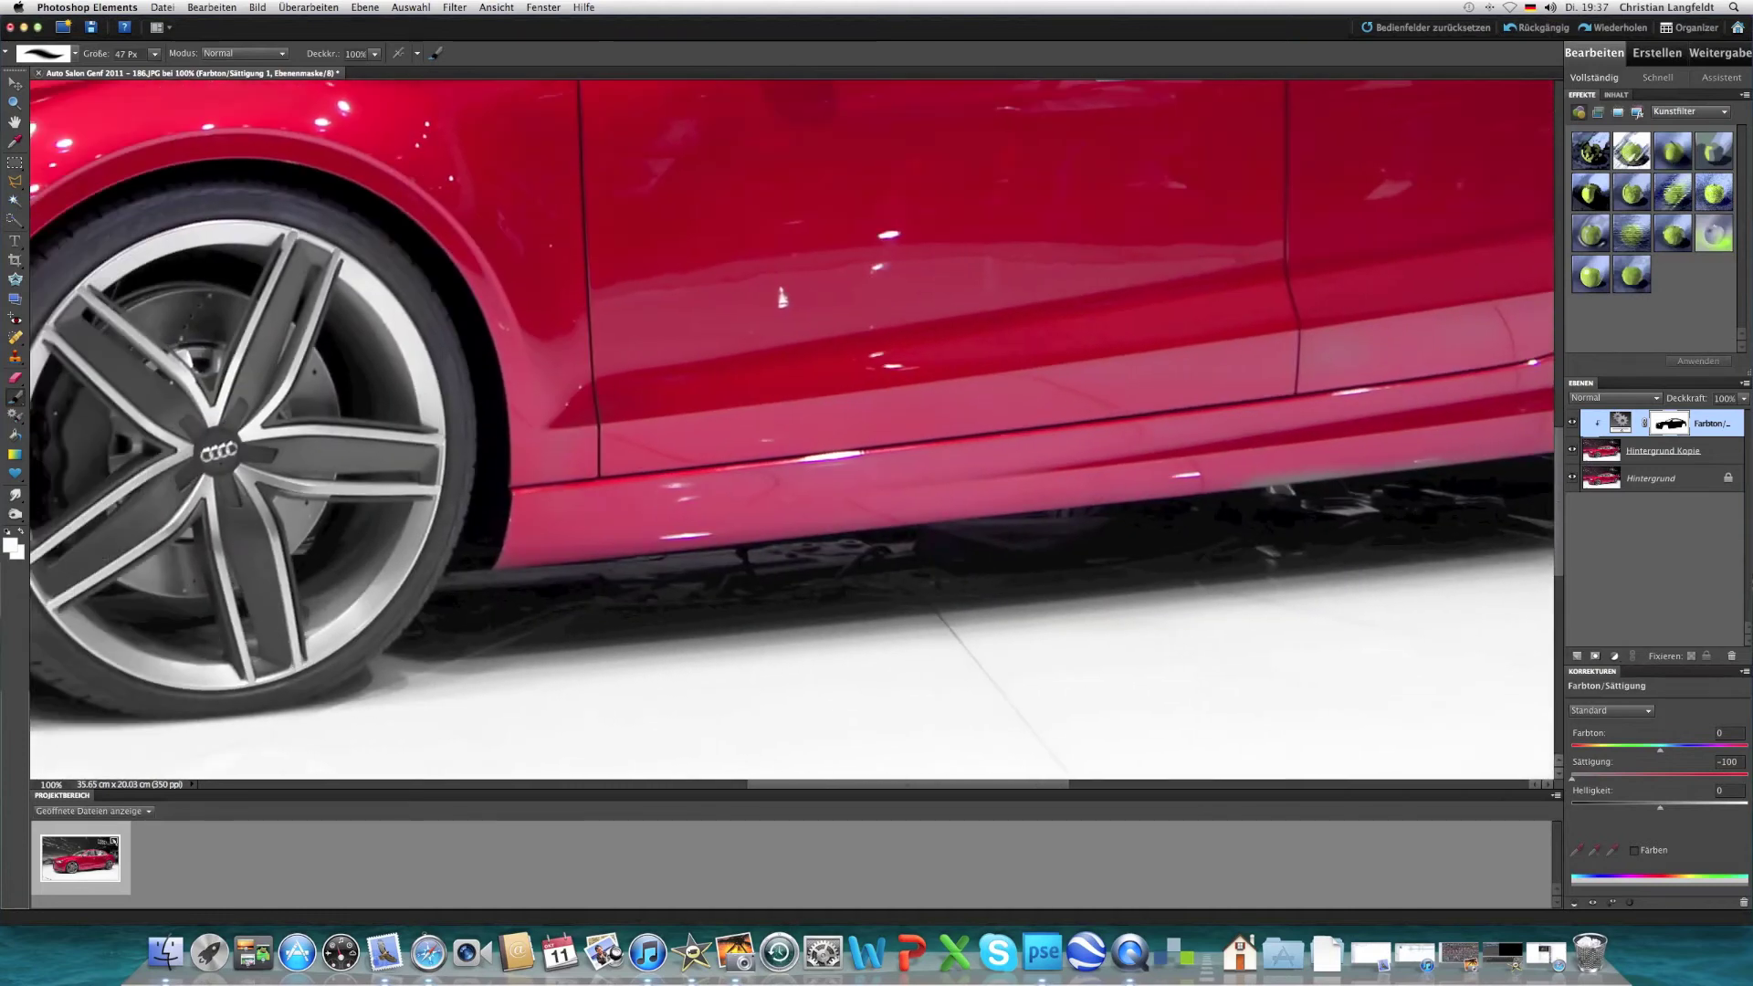
pyautogui.hscroll(-10, 783, 429)
pyautogui.hscroll(-2, 784, 429)
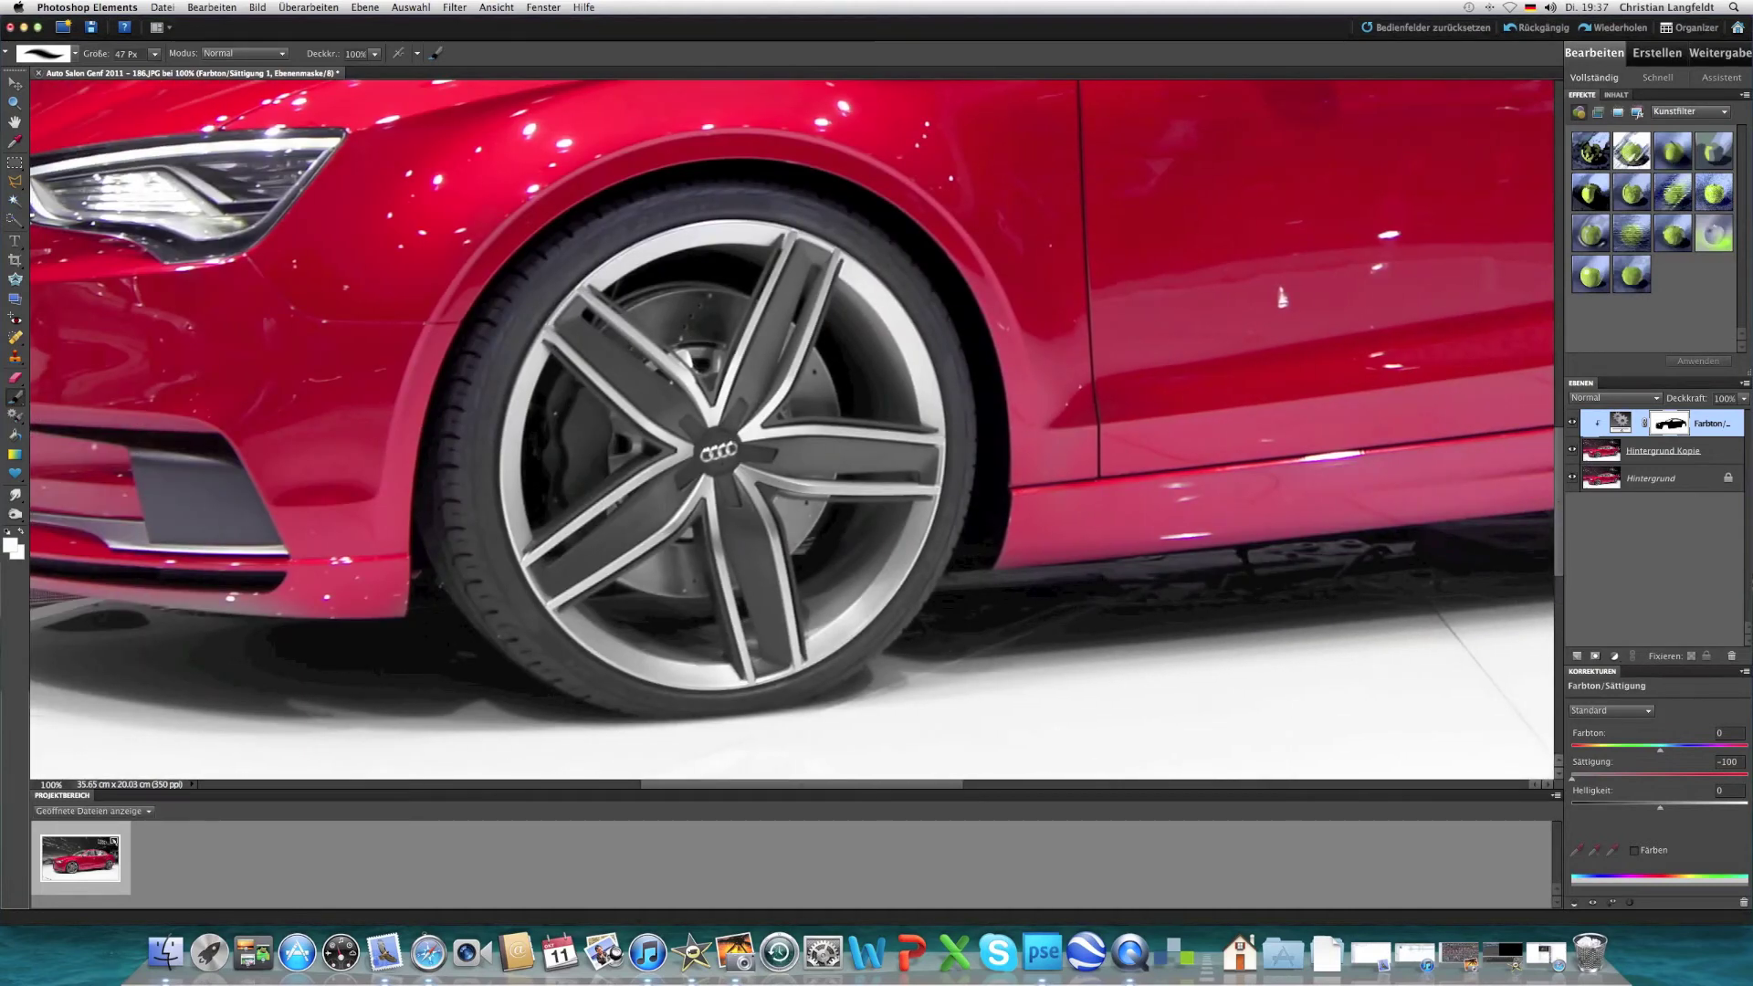
pyautogui.hscroll(-8, 784, 429)
pyautogui.hscroll(-3, 784, 429)
pyautogui.hscroll(-4, 783, 429)
pyautogui.hscroll(-2, 783, 429)
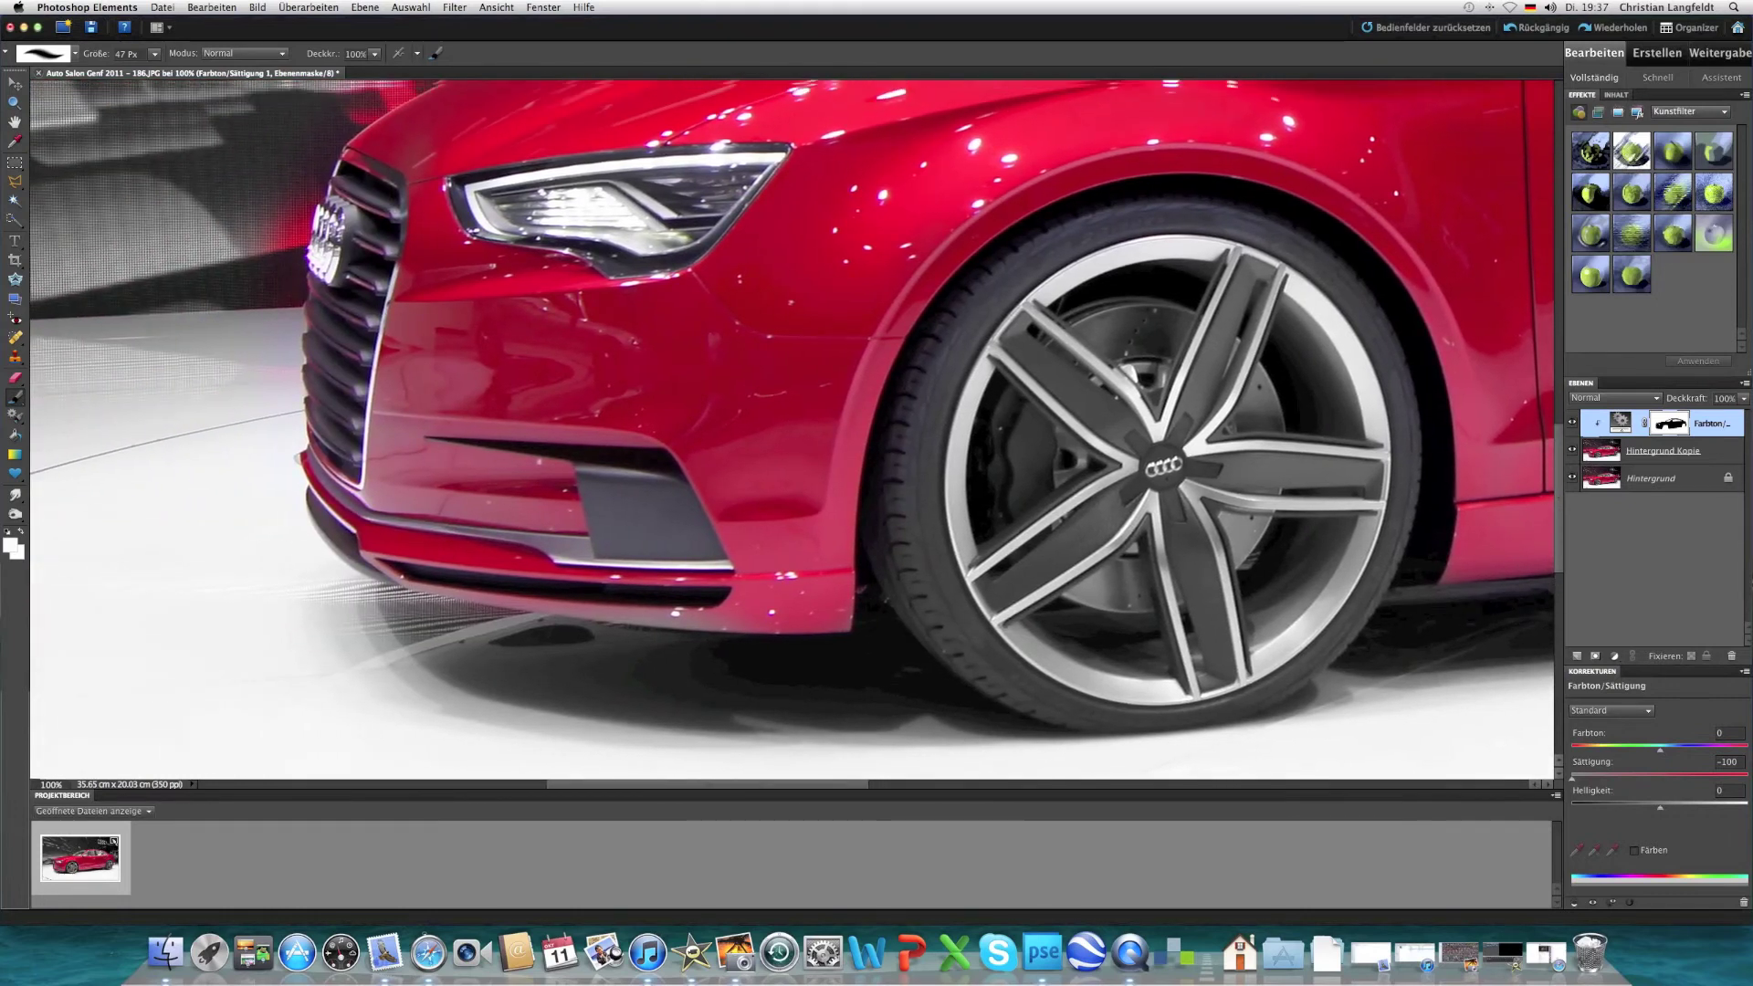
pyautogui.scroll(2, 784, 430)
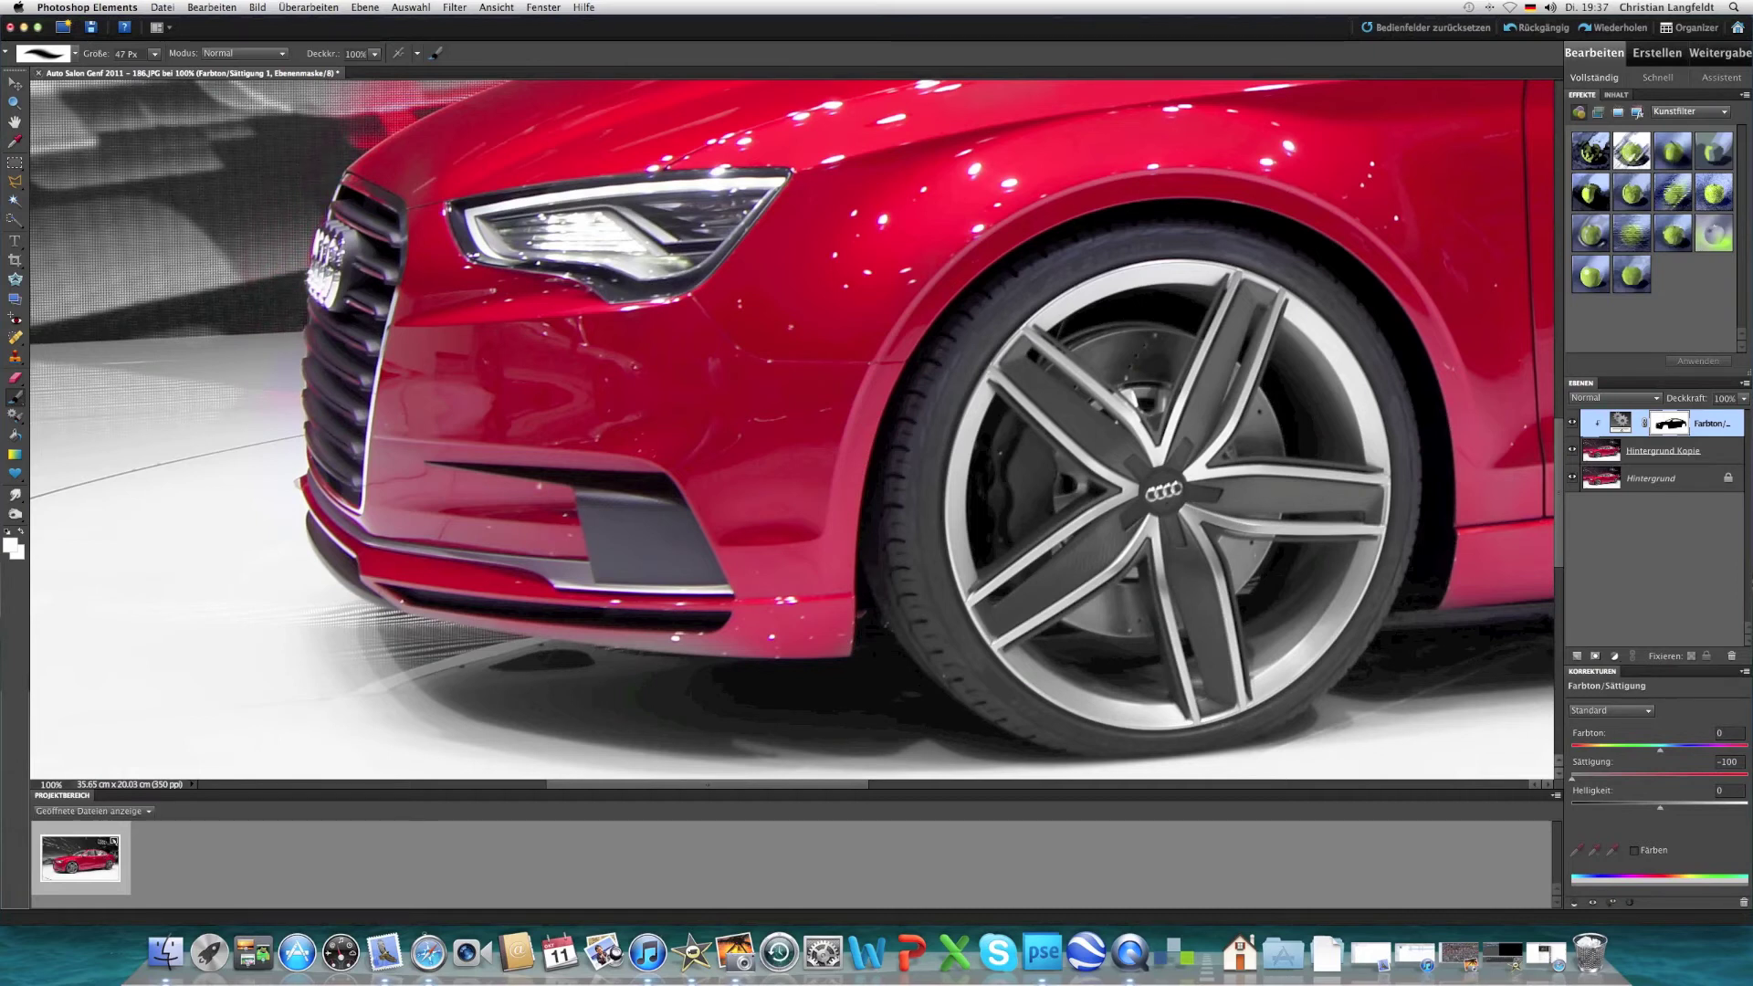
pyautogui.scroll(5, 797, 430)
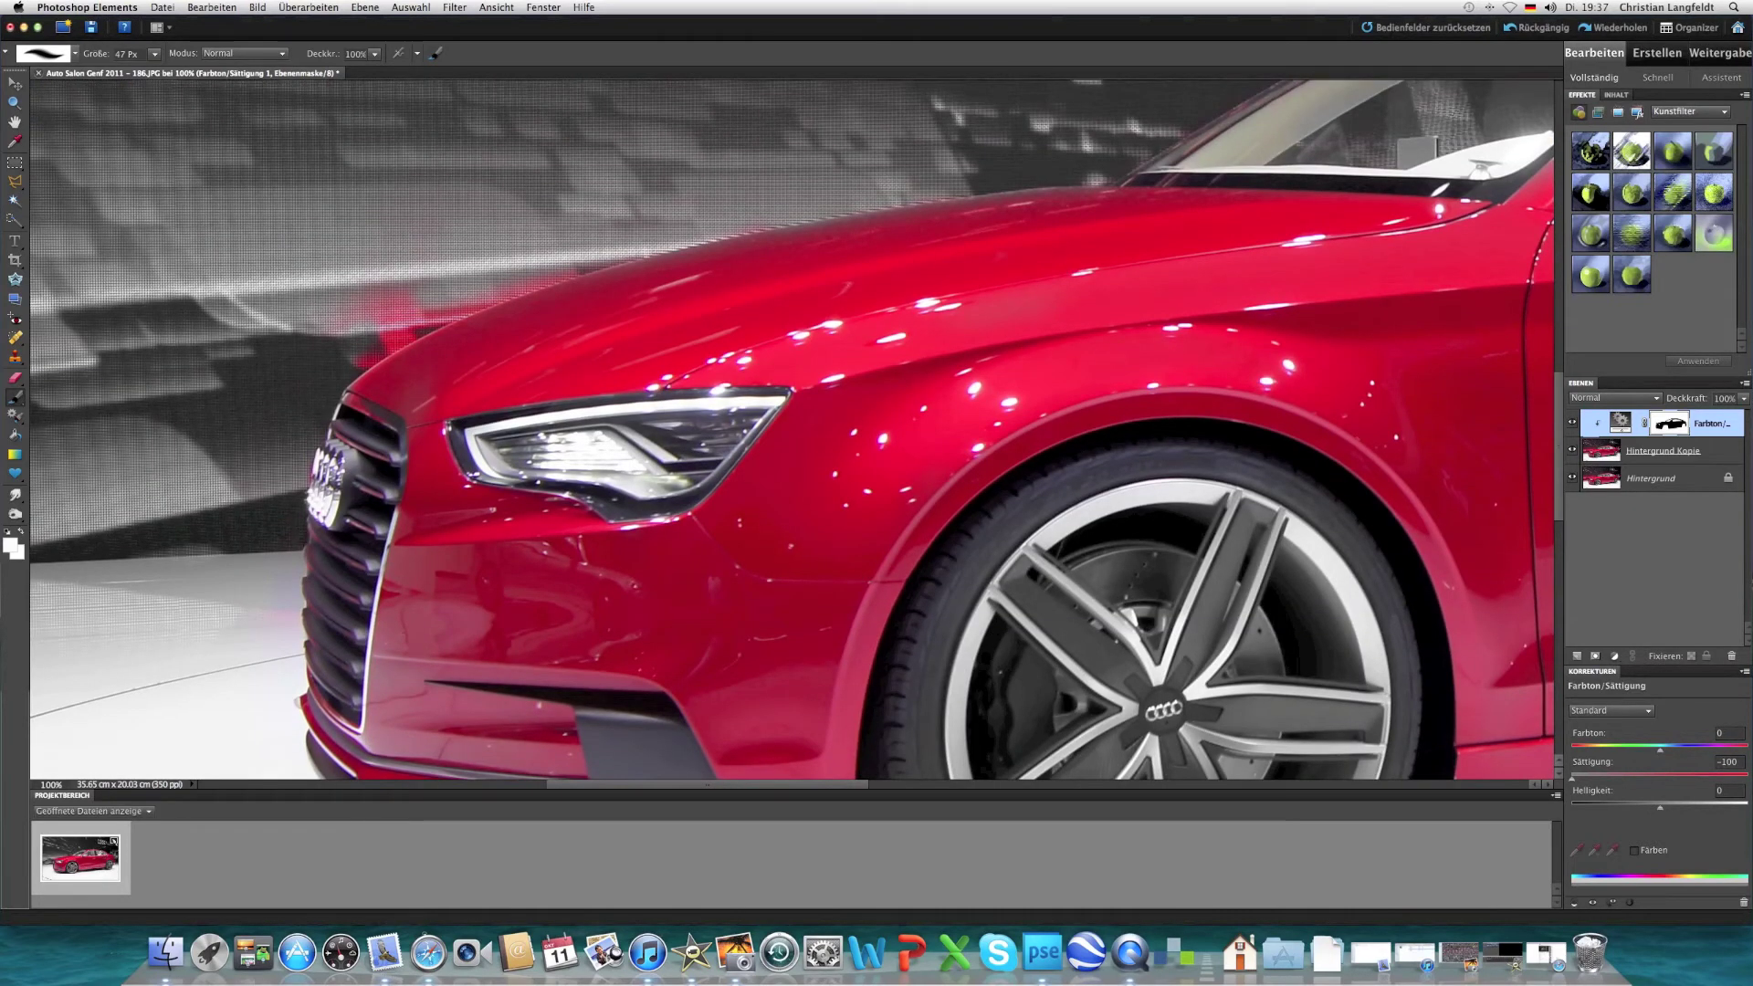
pyautogui.moveTo(559, 276)
pyautogui.mouseDown()
pyautogui.moveTo(376, 352)
pyautogui.moveTo(356, 301)
pyautogui.mouseUp()
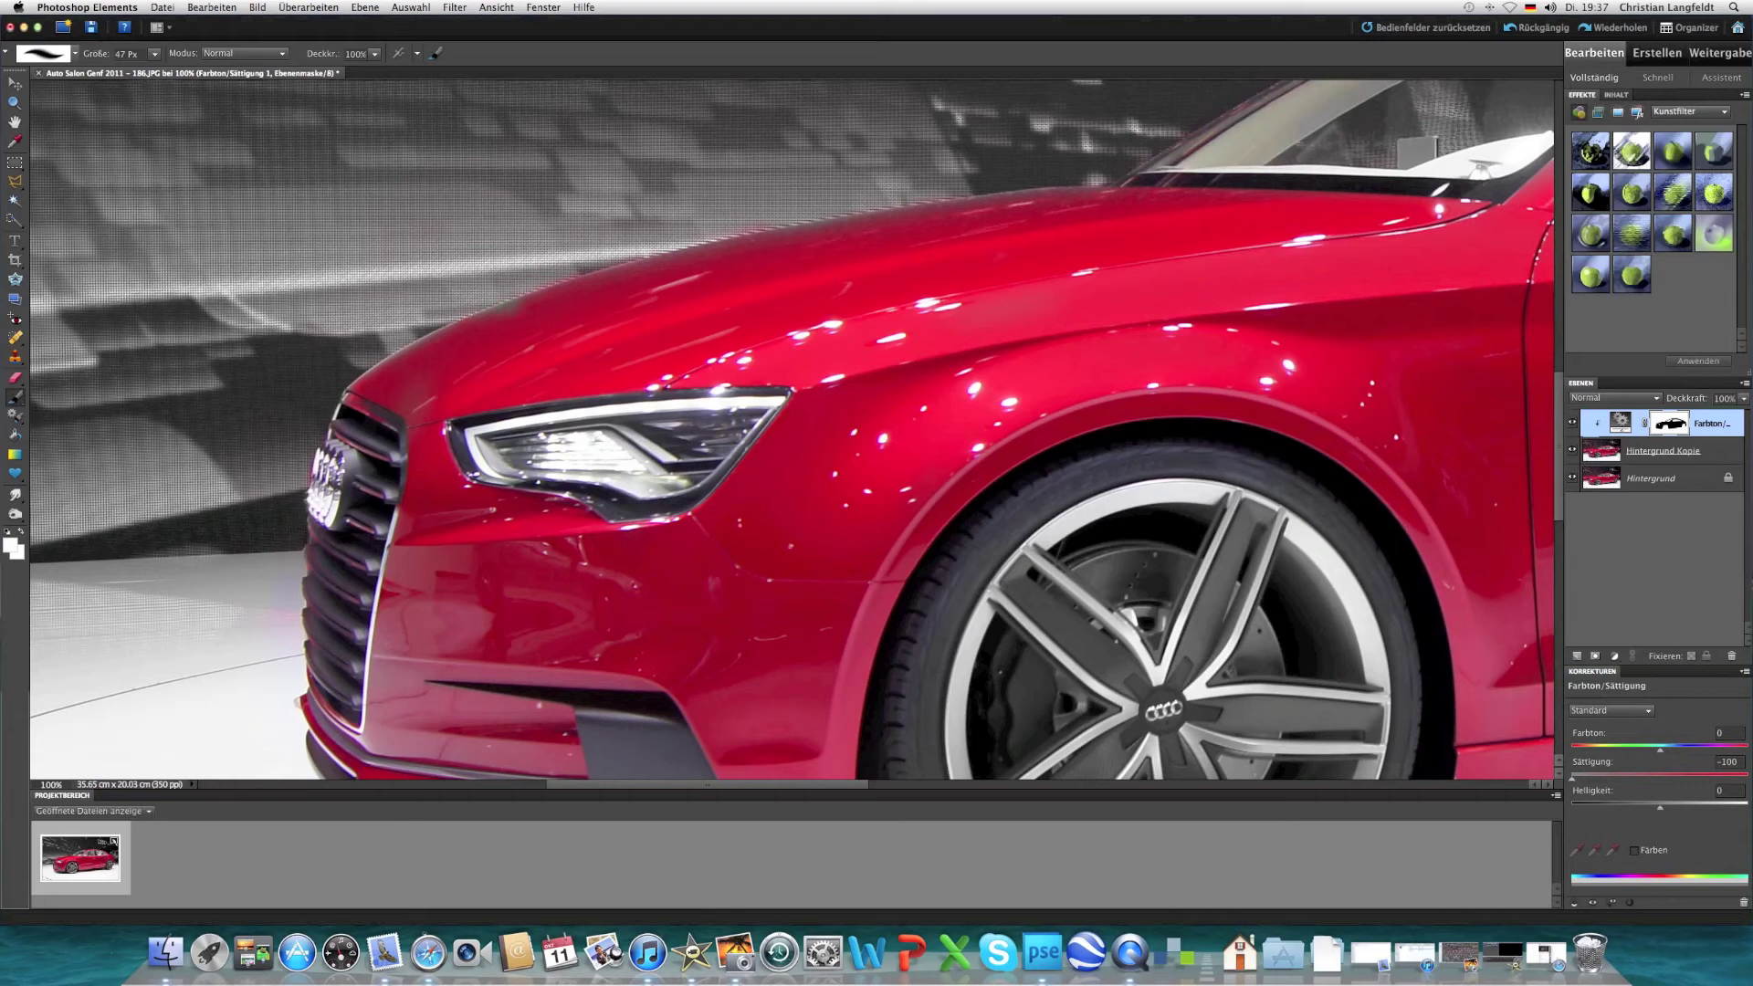
# Step: Make black the foreground colour and undo the stray brush strokes
pyautogui.click(12, 545)
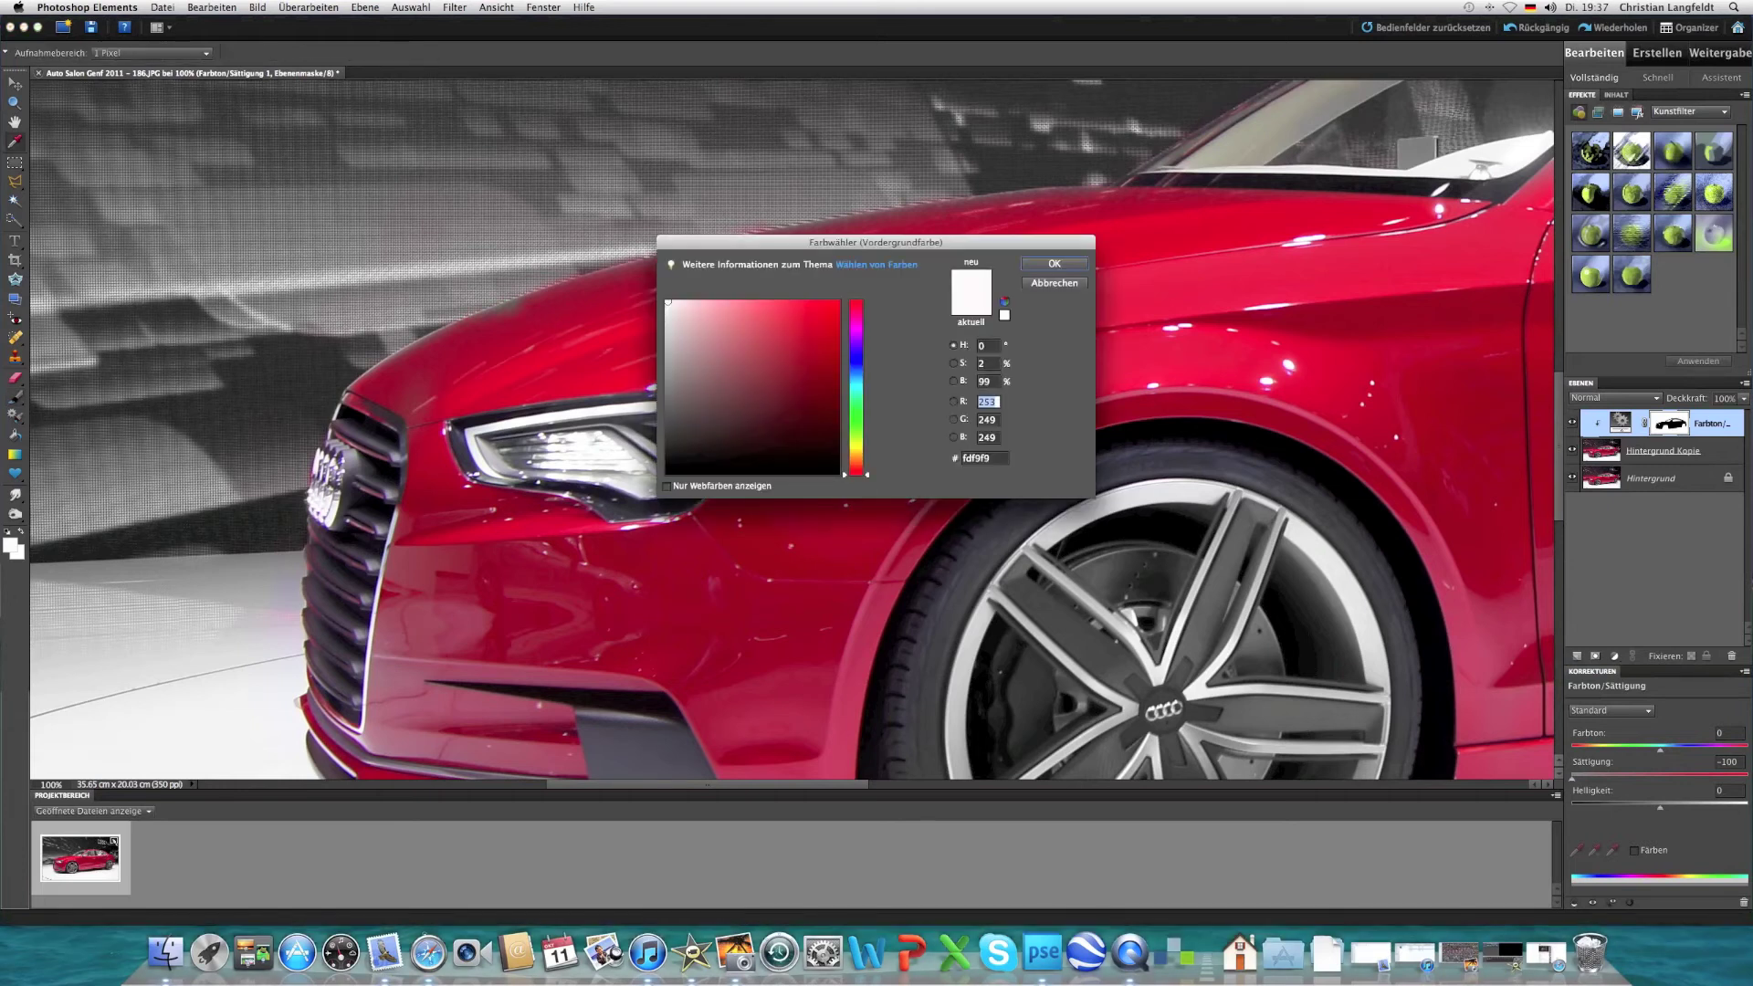
pyautogui.click(667, 471)
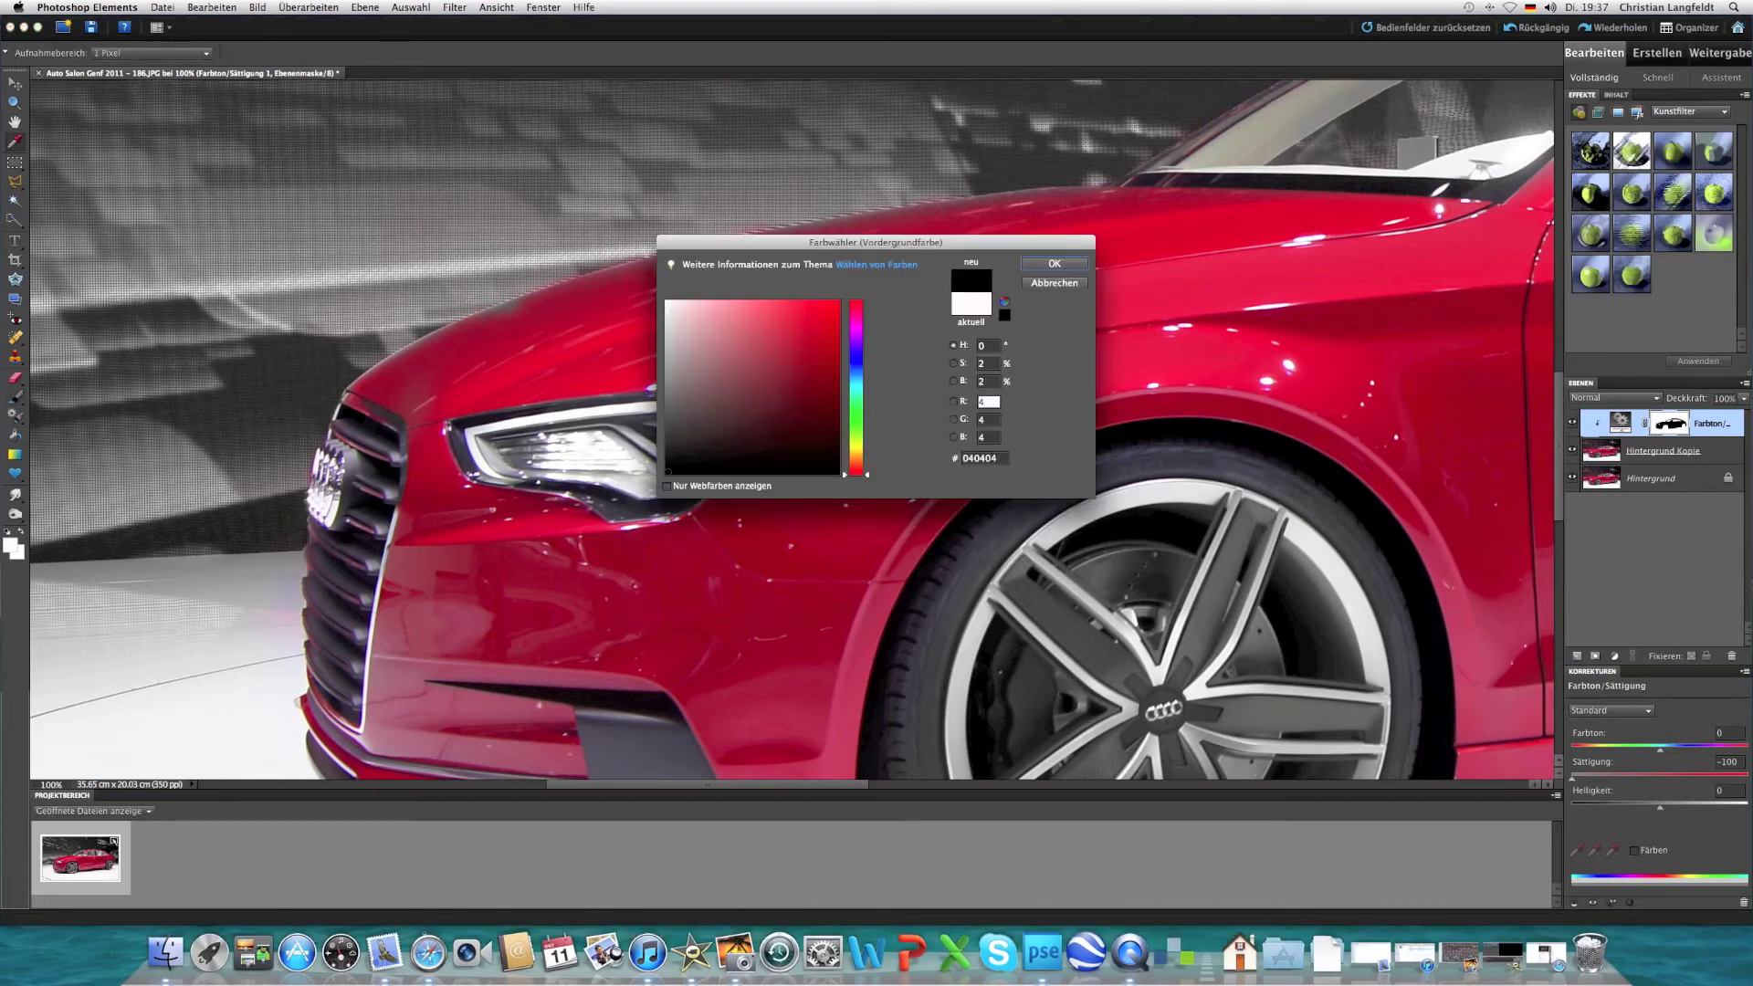
pyautogui.click(1055, 264)
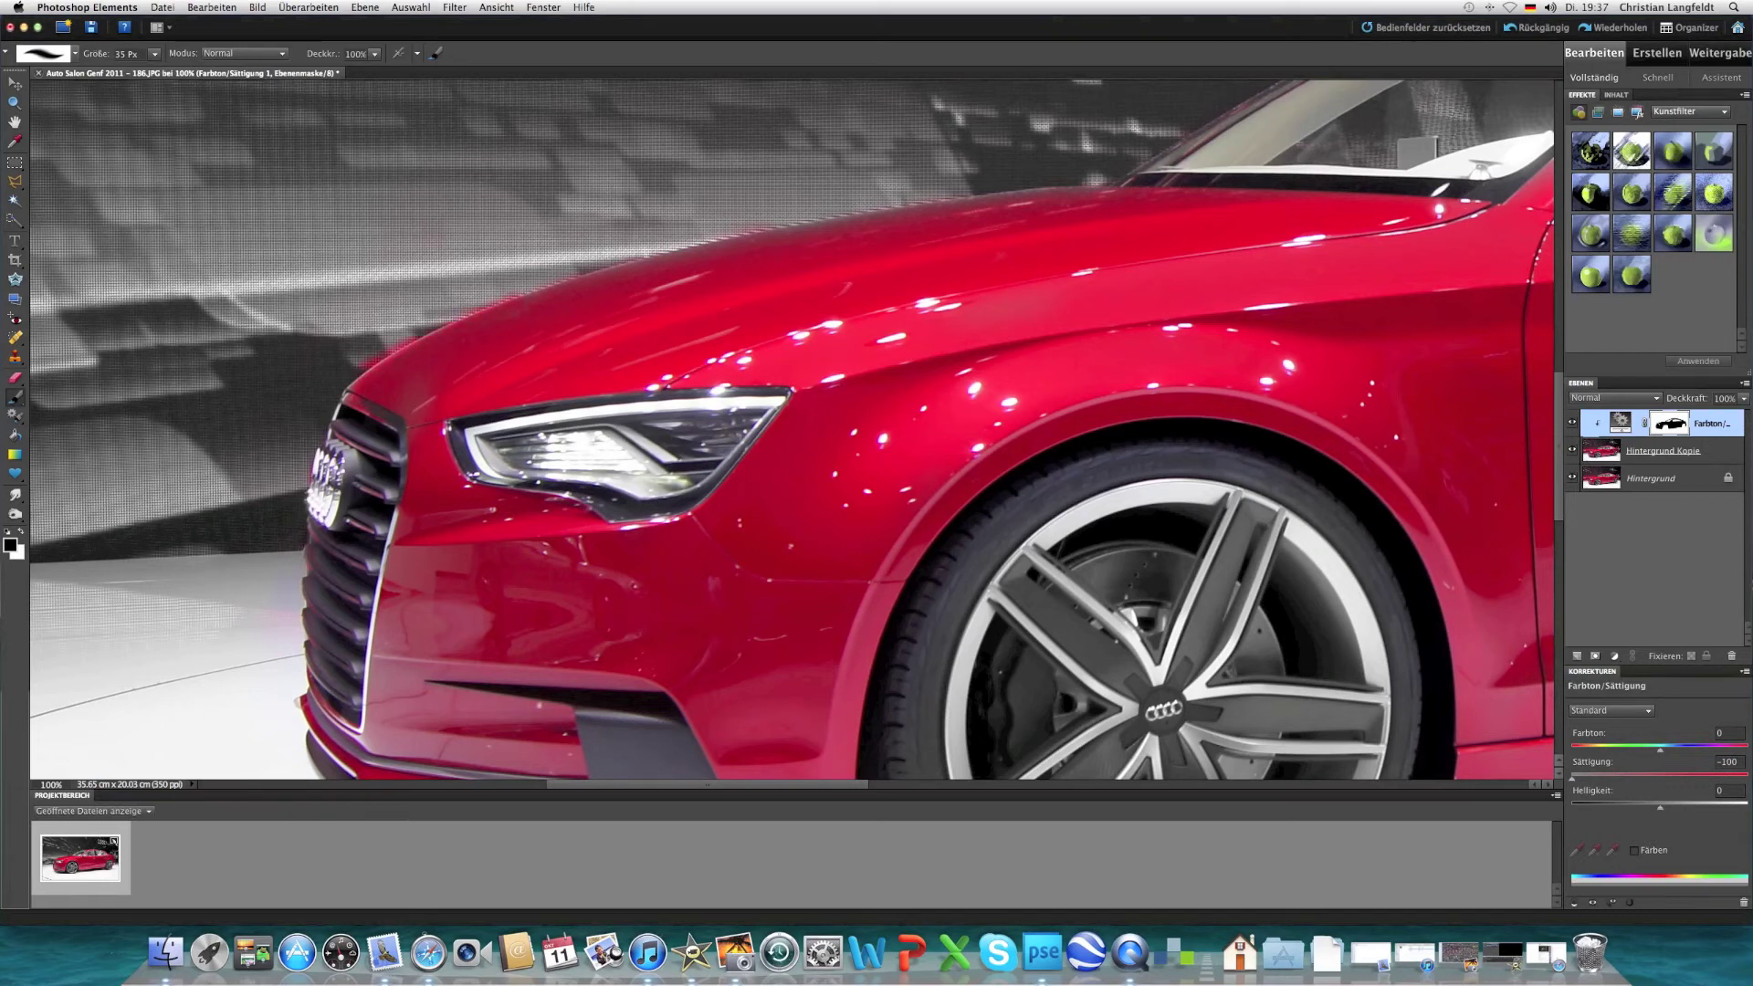
pyautogui.click(212, 7)
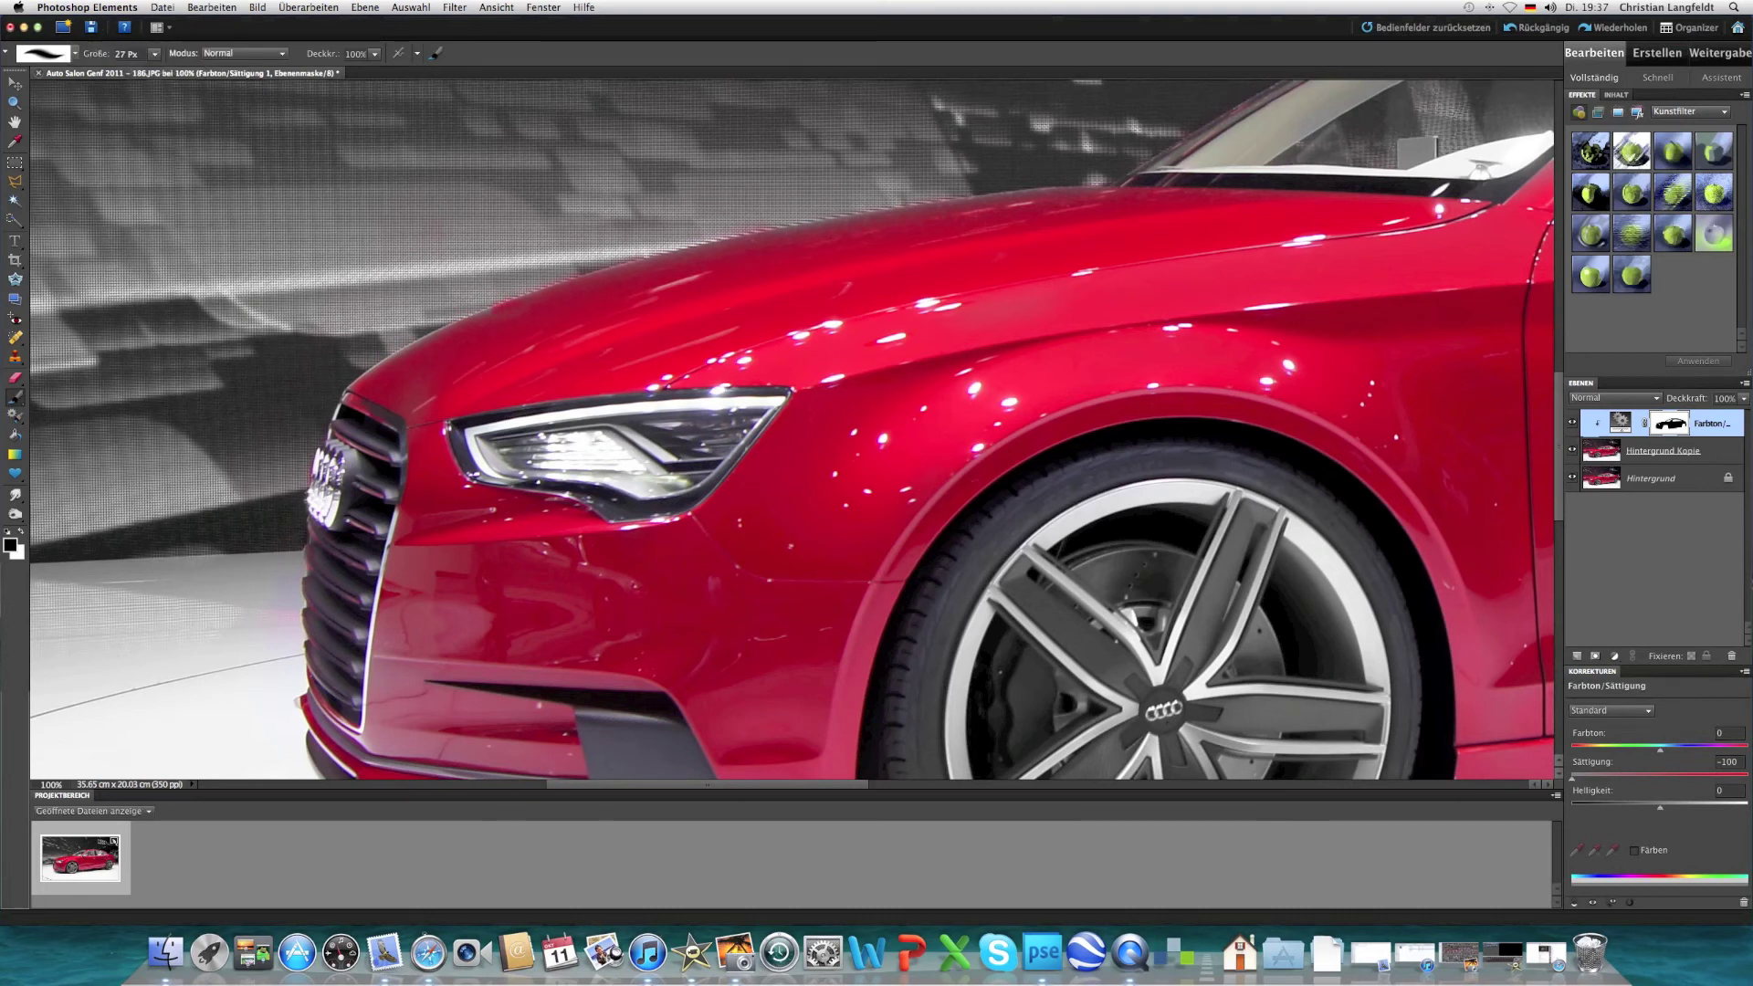
pyautogui.click(379, 367)
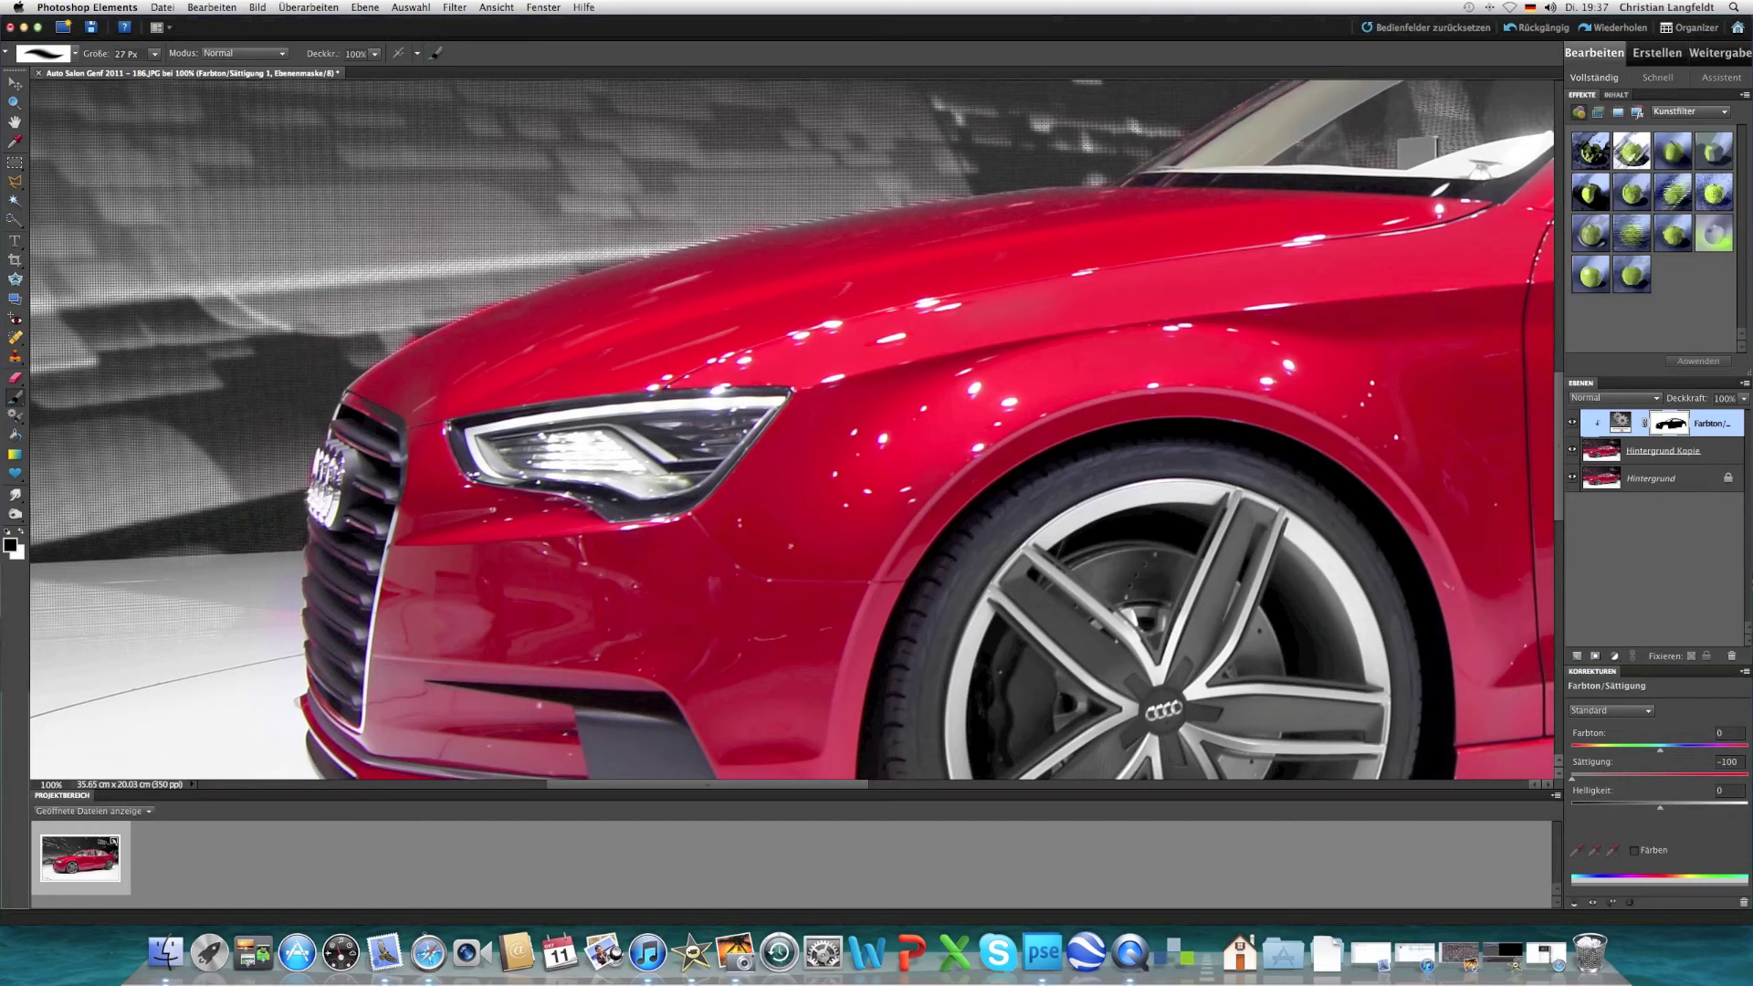
pyautogui.click(212, 8)
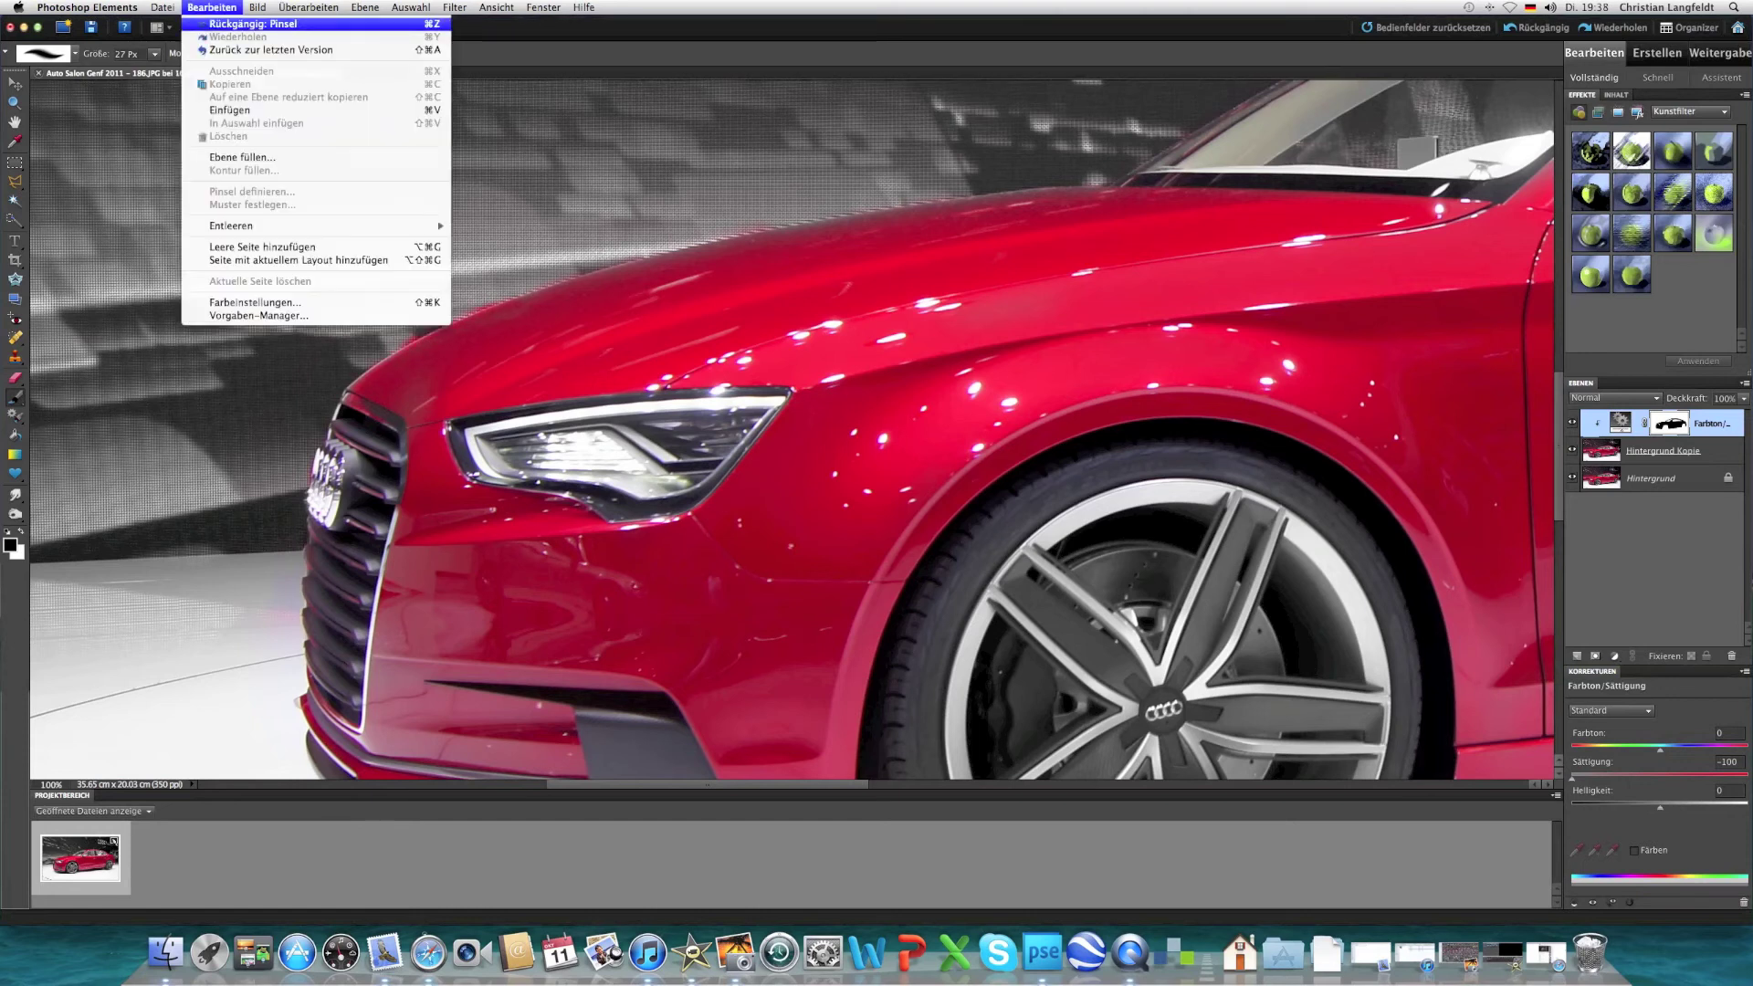
pyautogui.click(219, 27)
# Step: Zoom in and repaint the mask along the bonnet's upper edge
pyautogui.hotkey('ctrl', '+')
pyautogui.scroll(5, 793, 429)
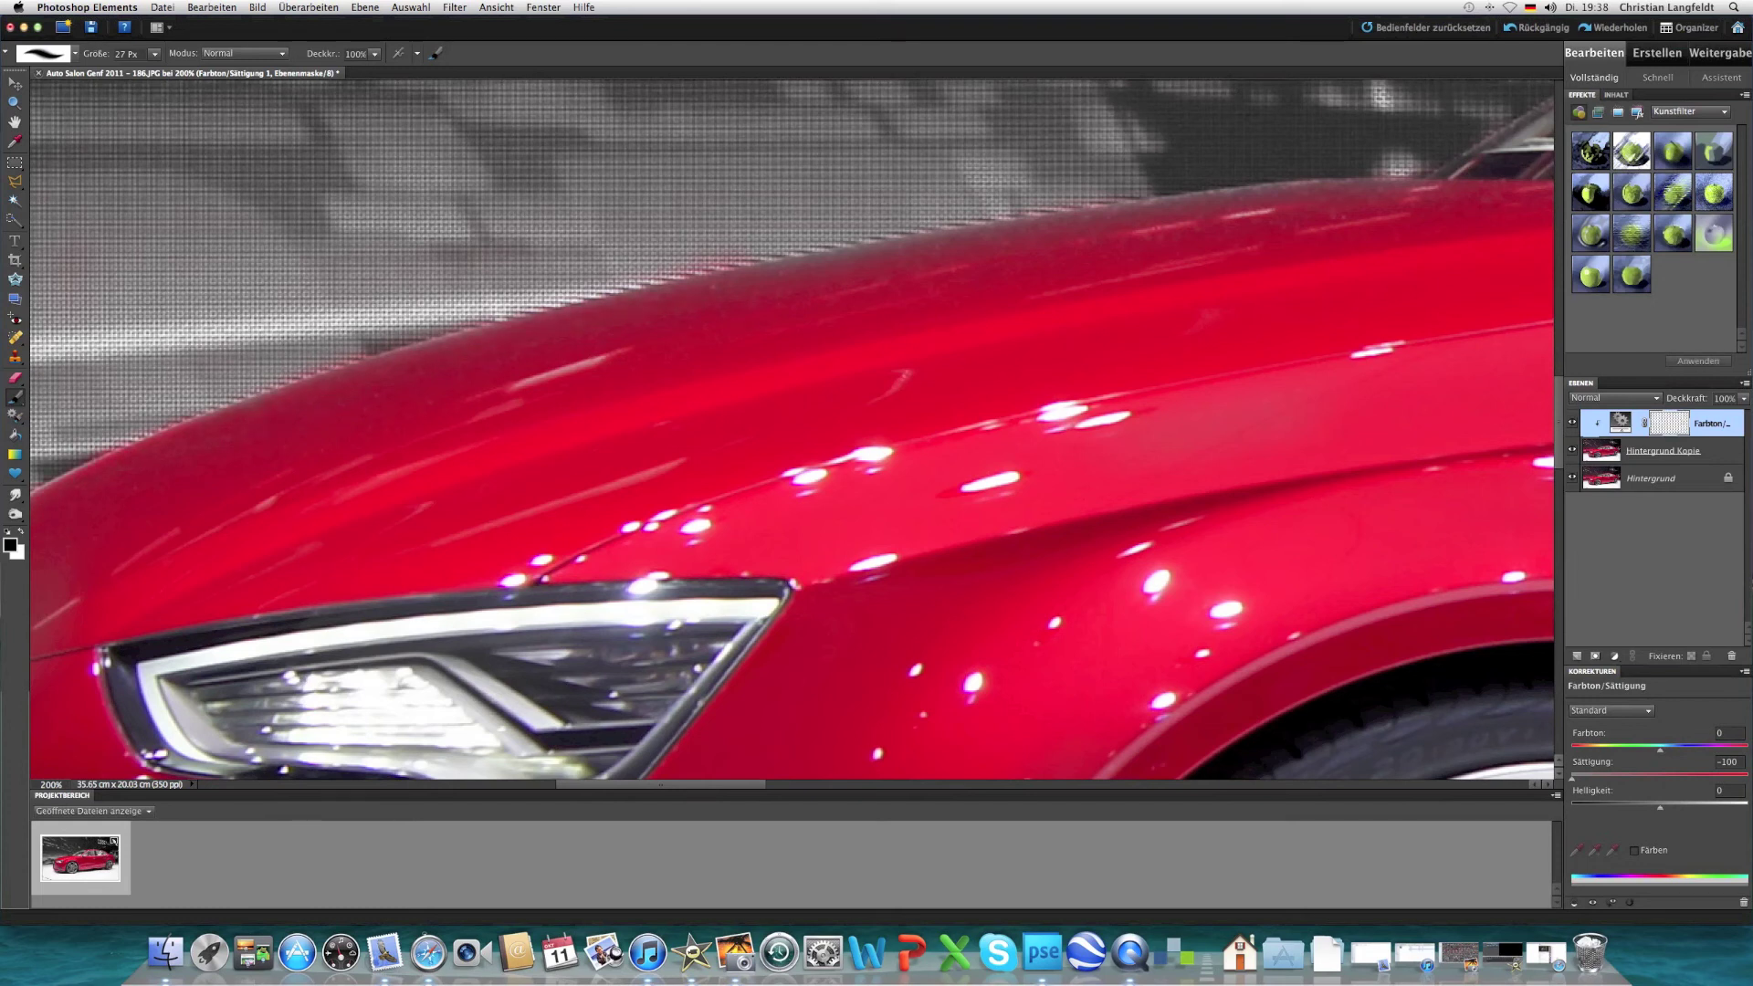
pyautogui.moveTo(794, 267); pyautogui.dragTo(984, 226)
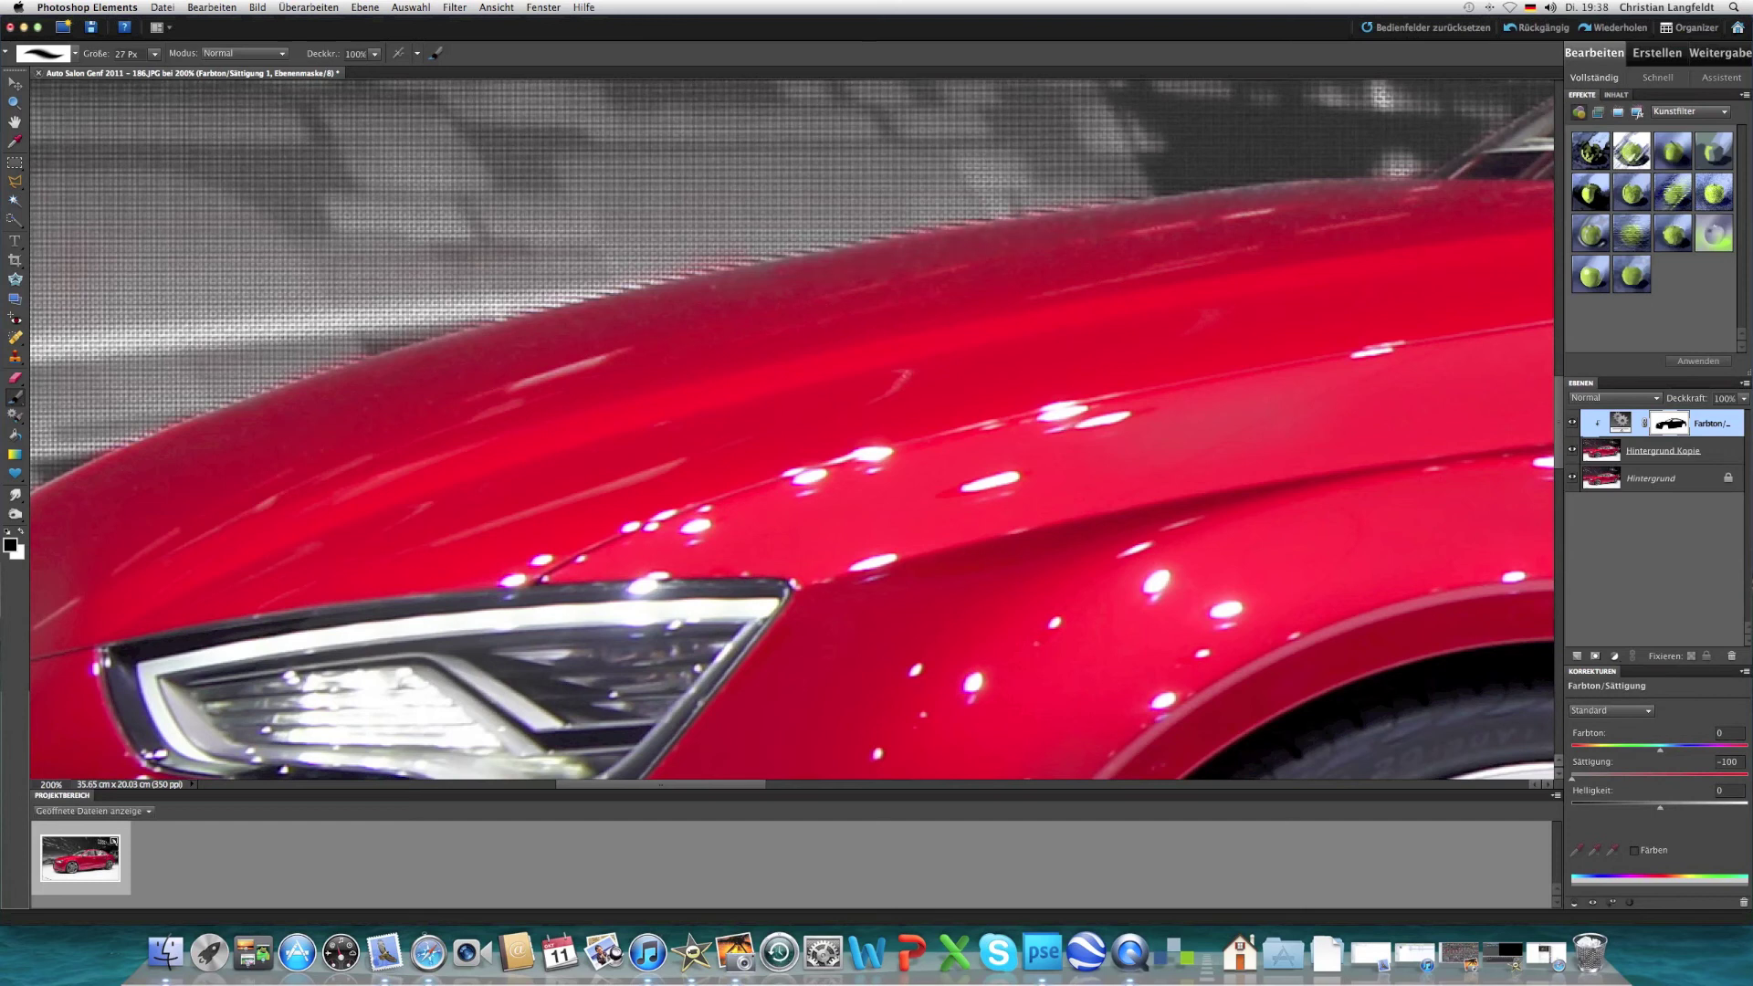
pyautogui.press('super+minus')
pyautogui.press('super+minus')
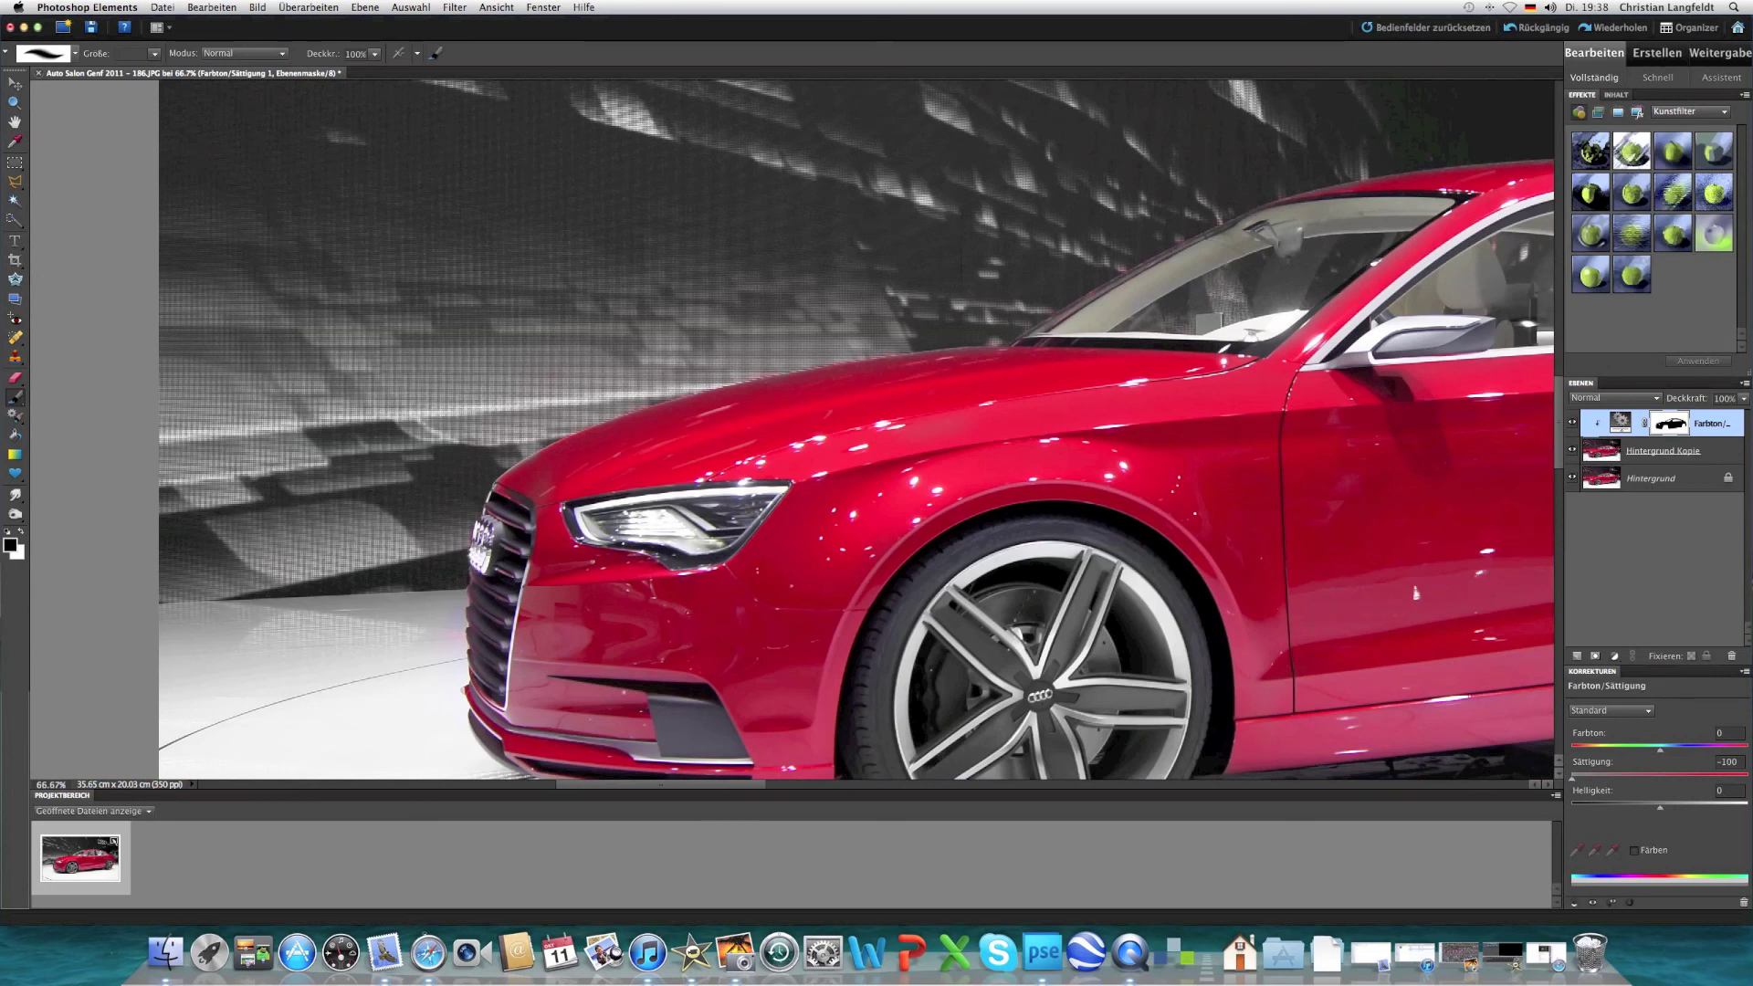
pyautogui.press('super+minus')
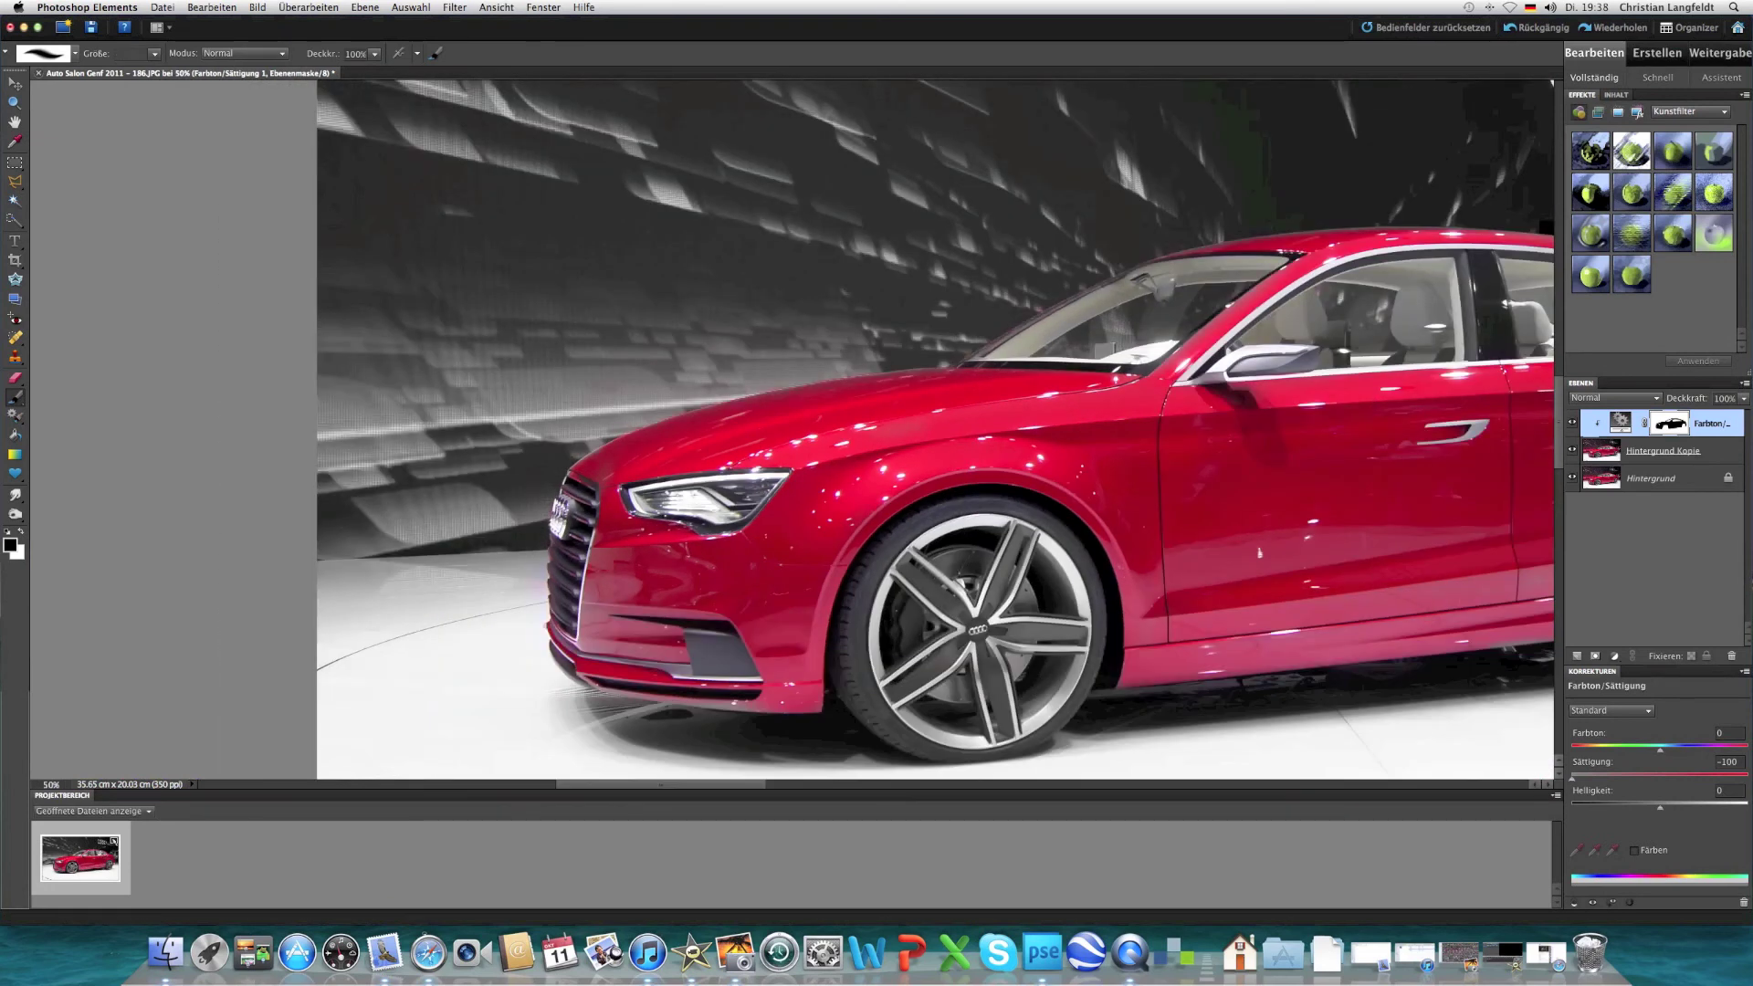
pyautogui.hscroll(10, 793, 429)
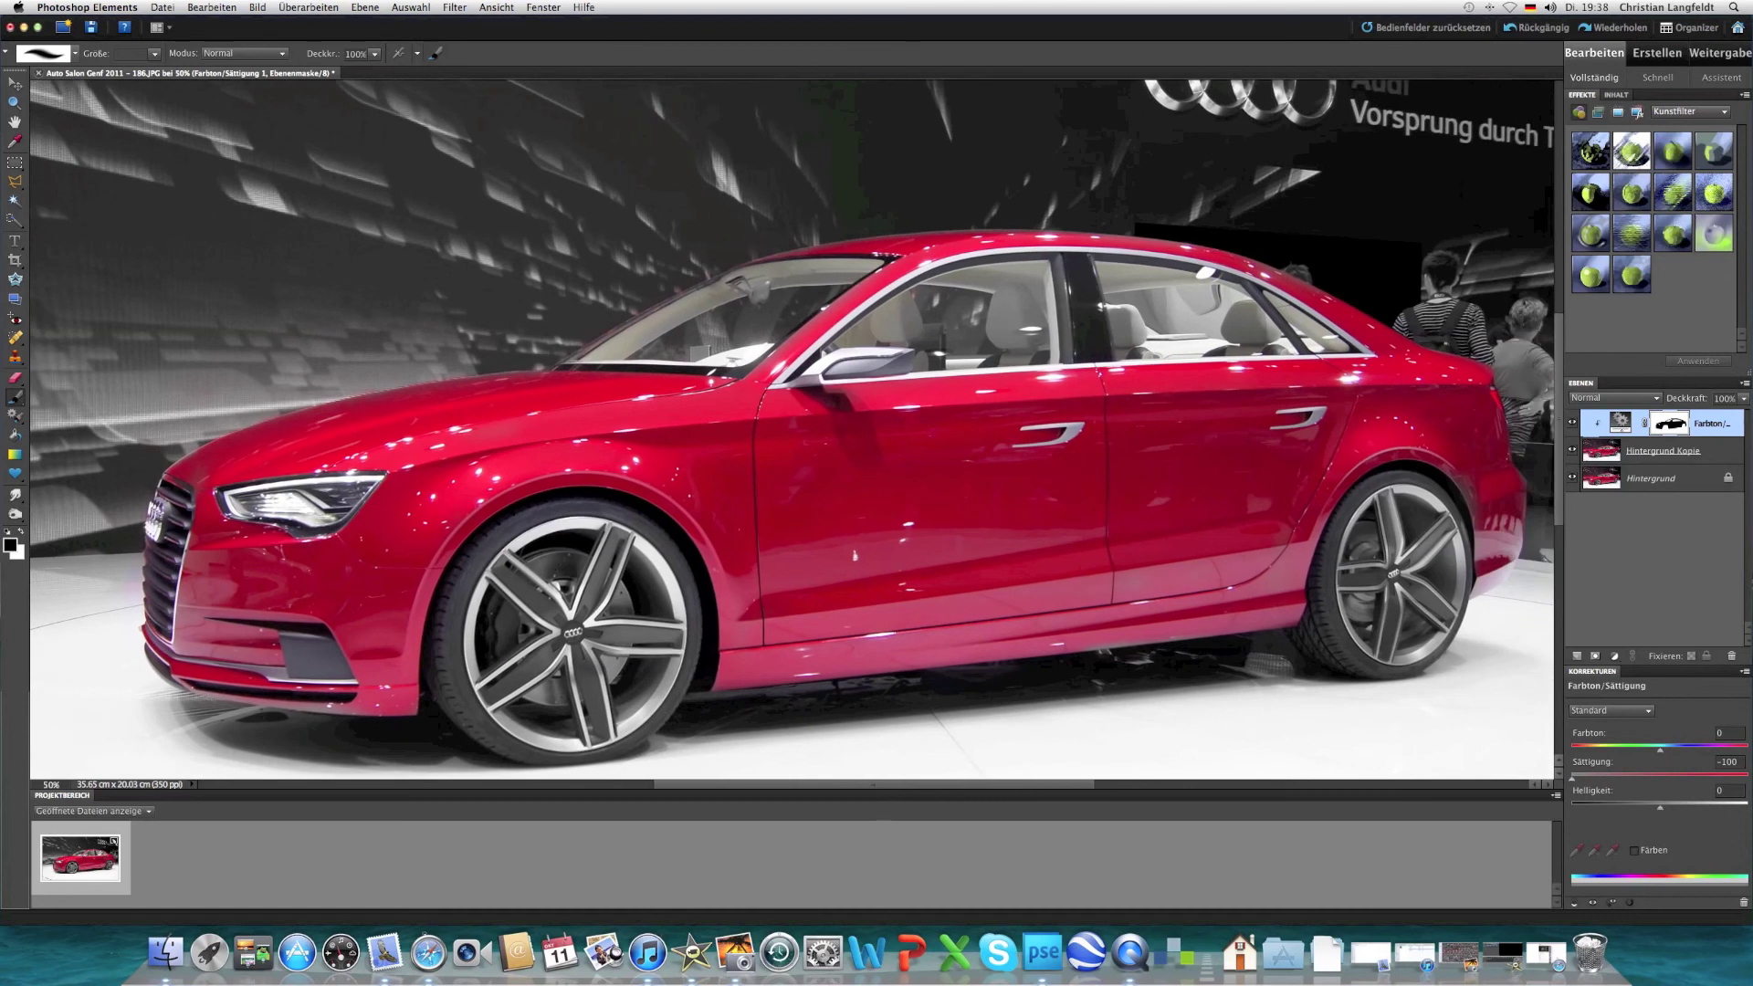
pyautogui.press('super+plus')
pyautogui.press('super+plus')
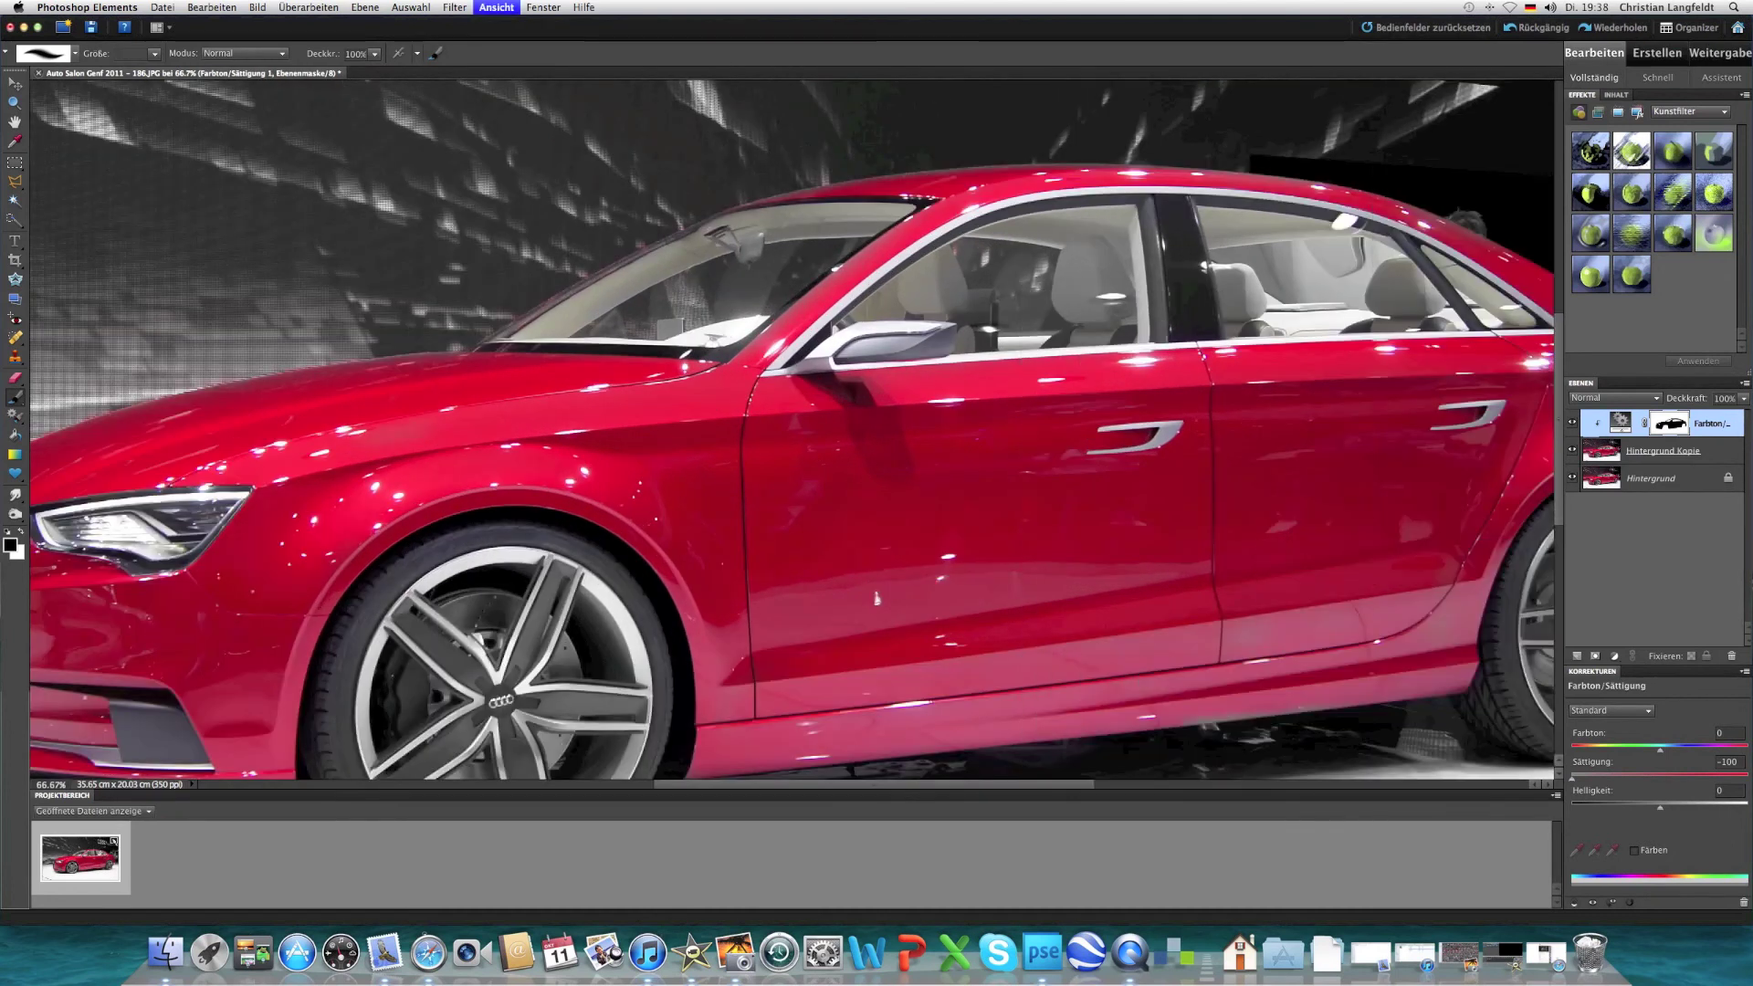
pyautogui.hscroll(10, 919, 683)
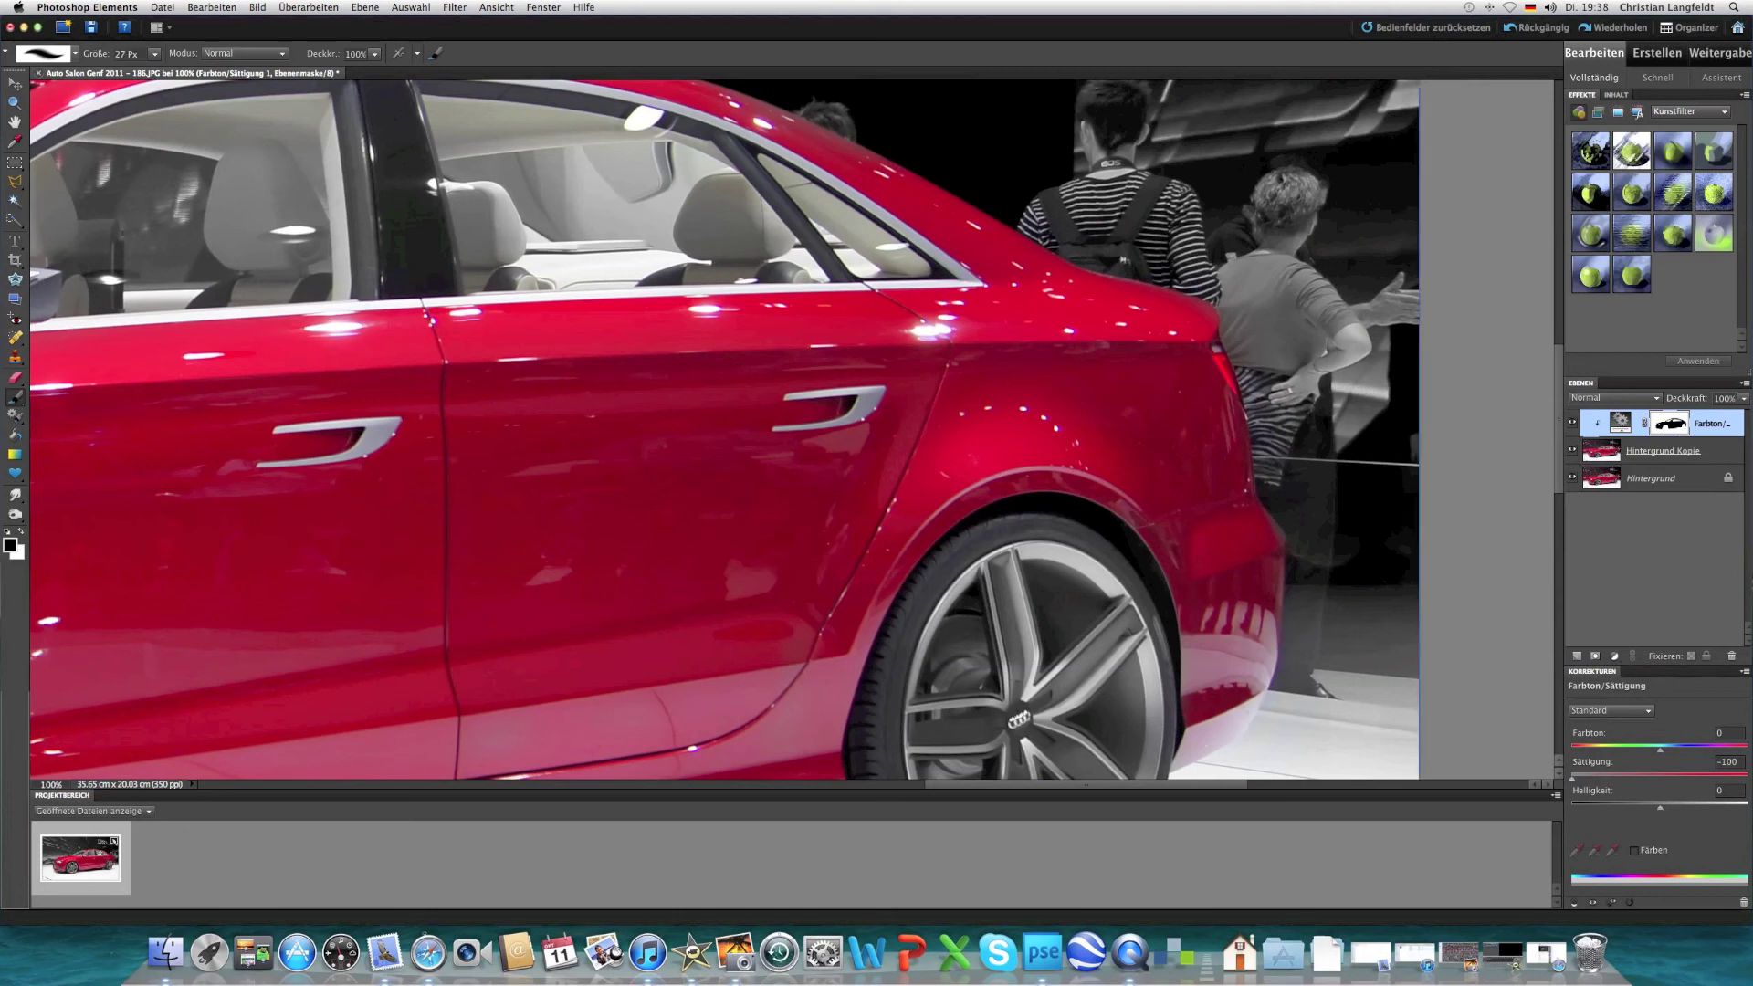
pyautogui.press('super+minus')
pyautogui.press('super+minus')
pyautogui.press('super+minus')
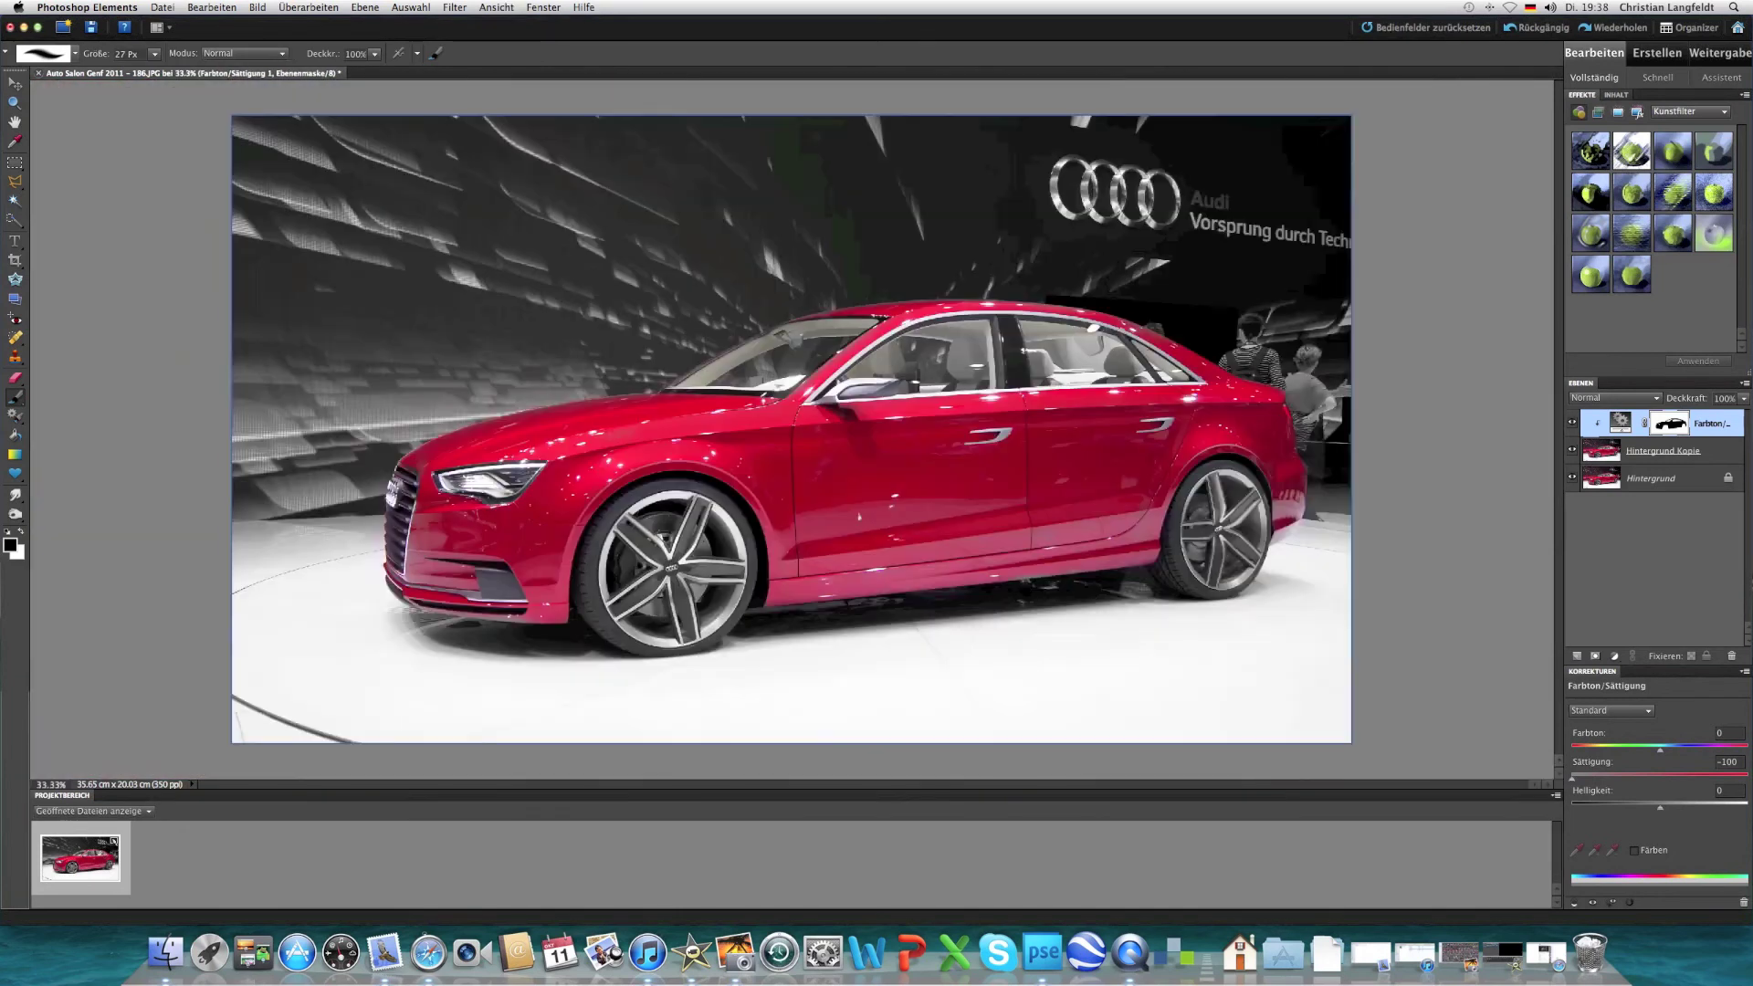
pyautogui.press('super+minus')
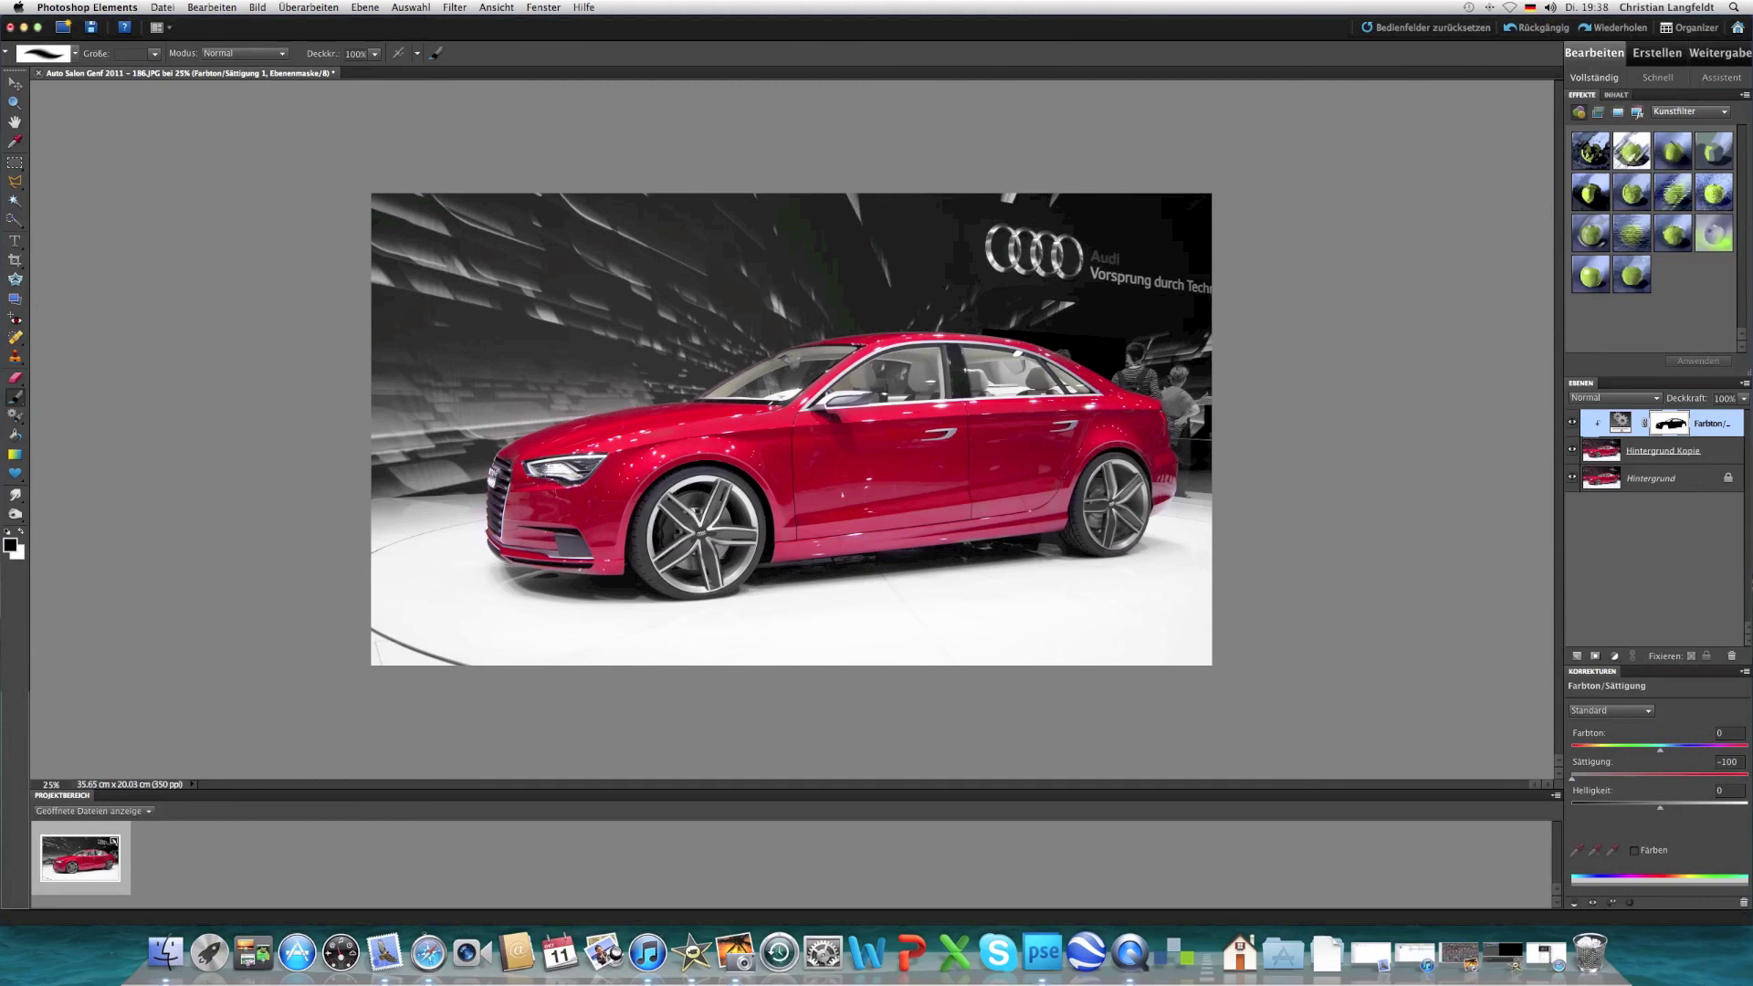
# Step: Flatten all layers into one background with Auf Hintergrundebene reduzieren
pyautogui.rightClick(1651, 477)
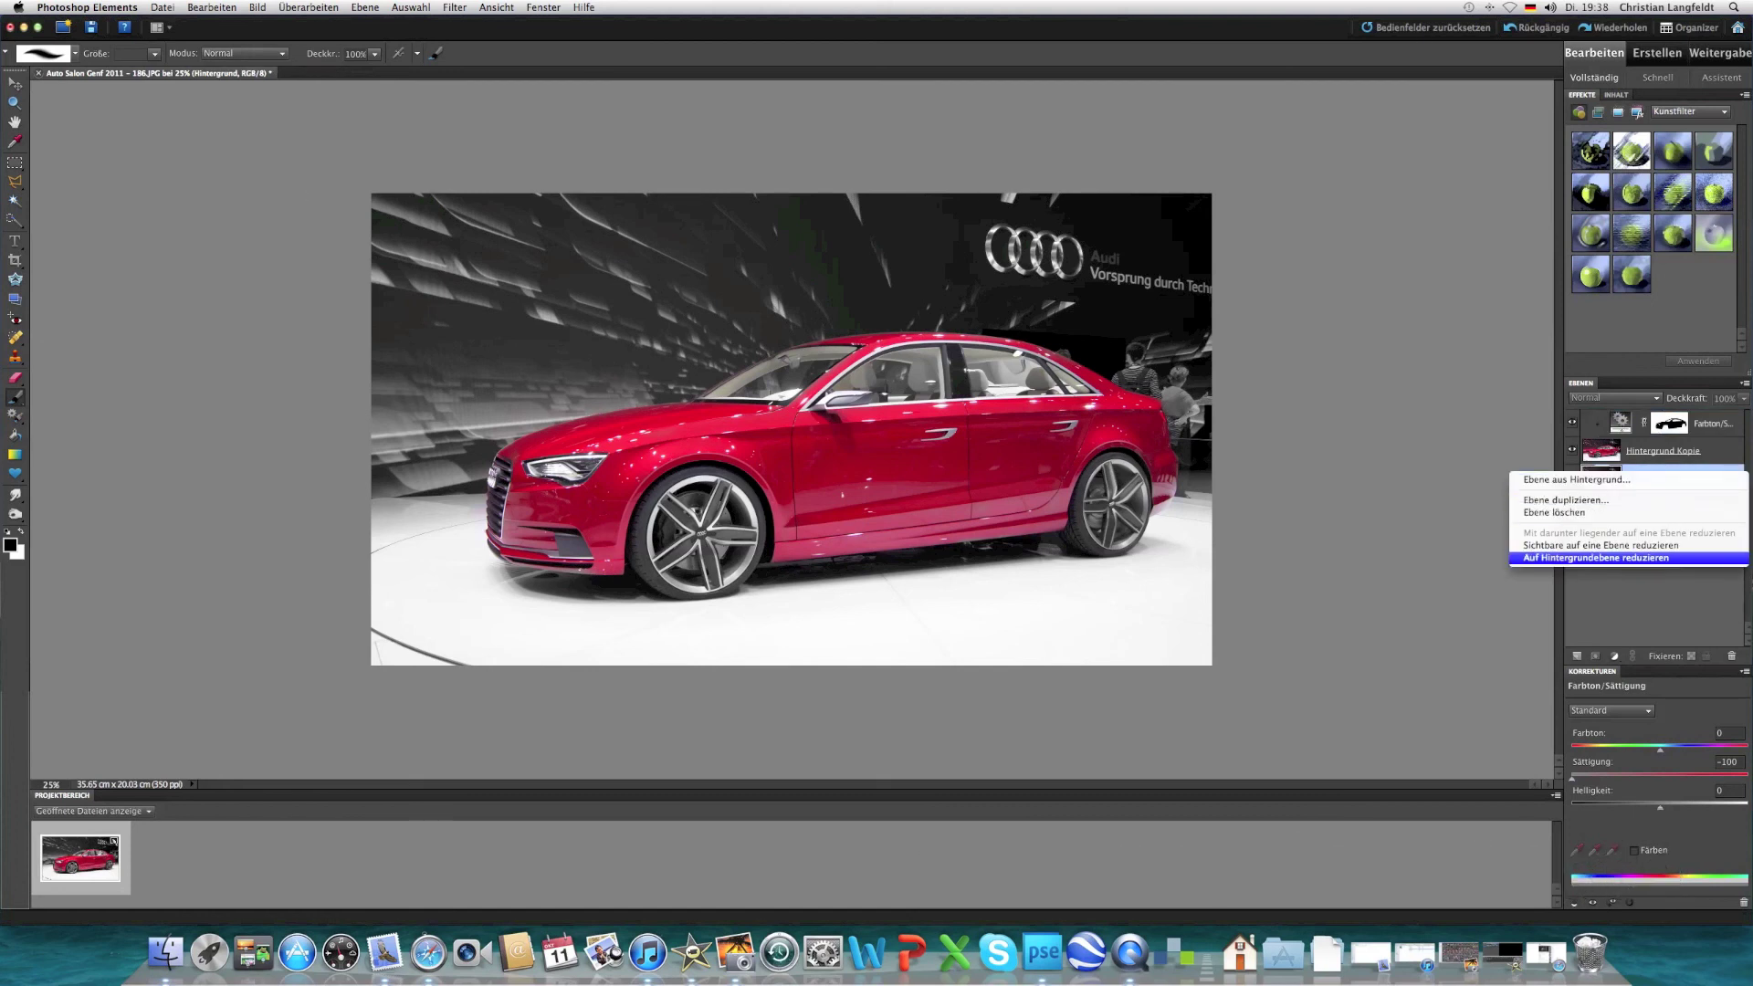
pyautogui.click(1607, 558)
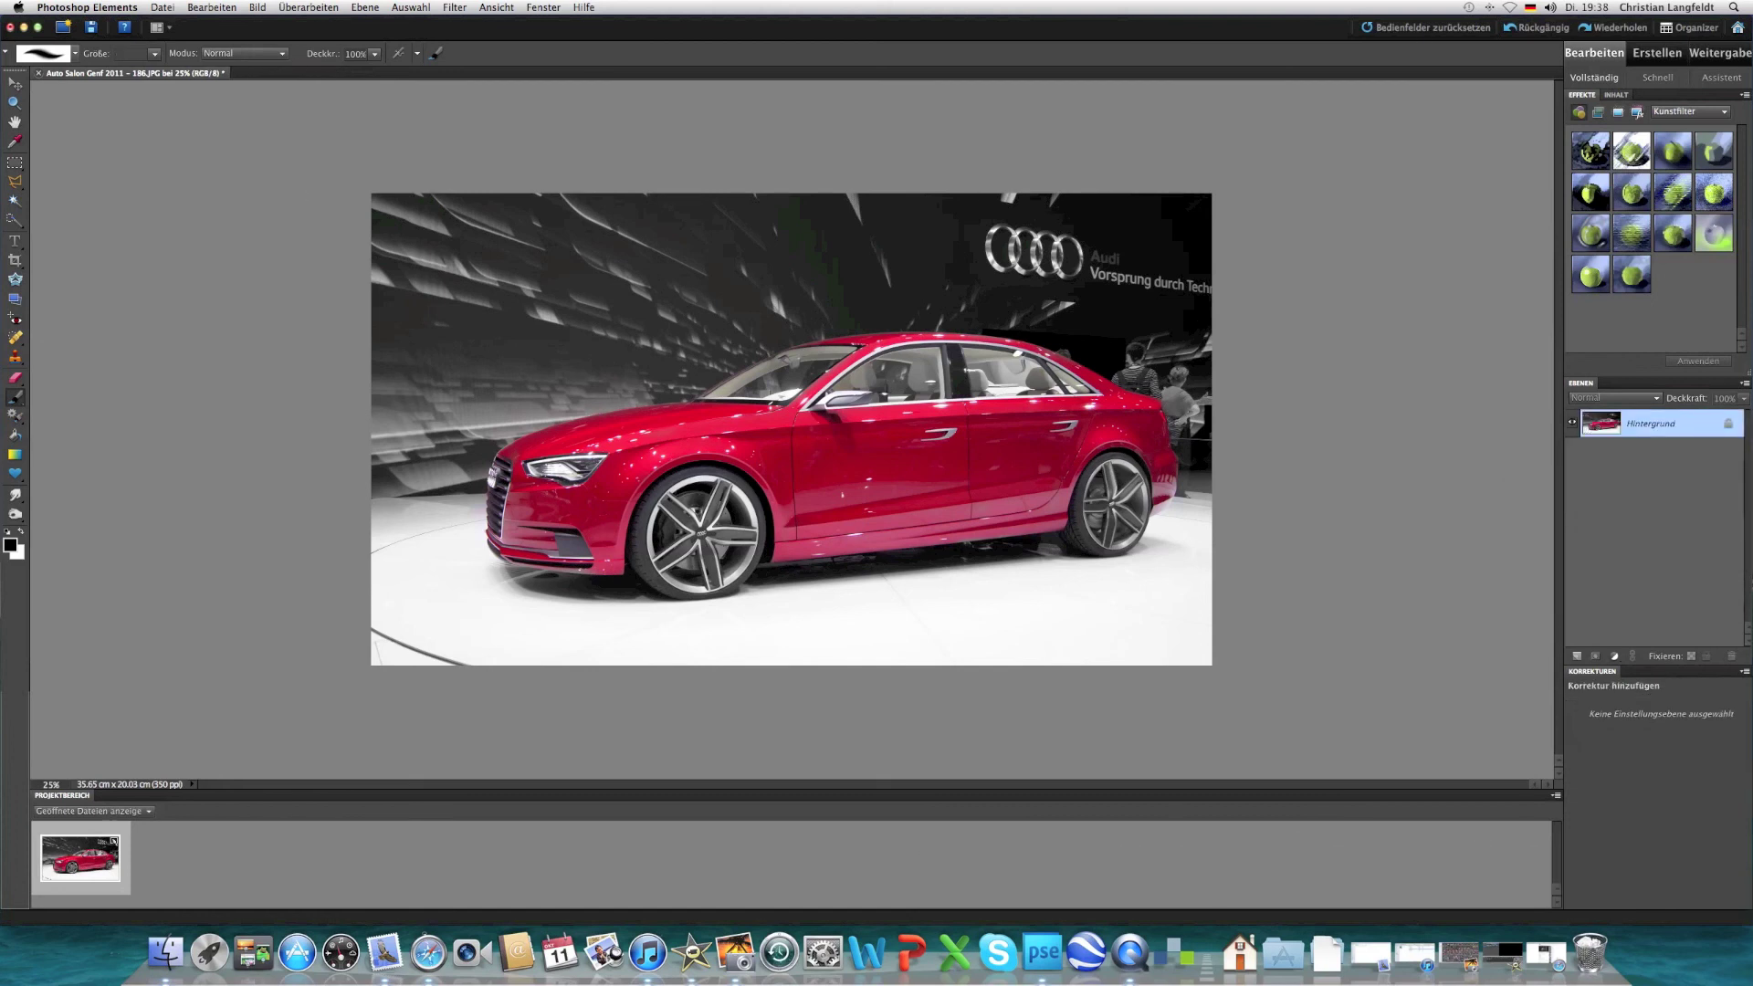
pyautogui.click(162, 8)
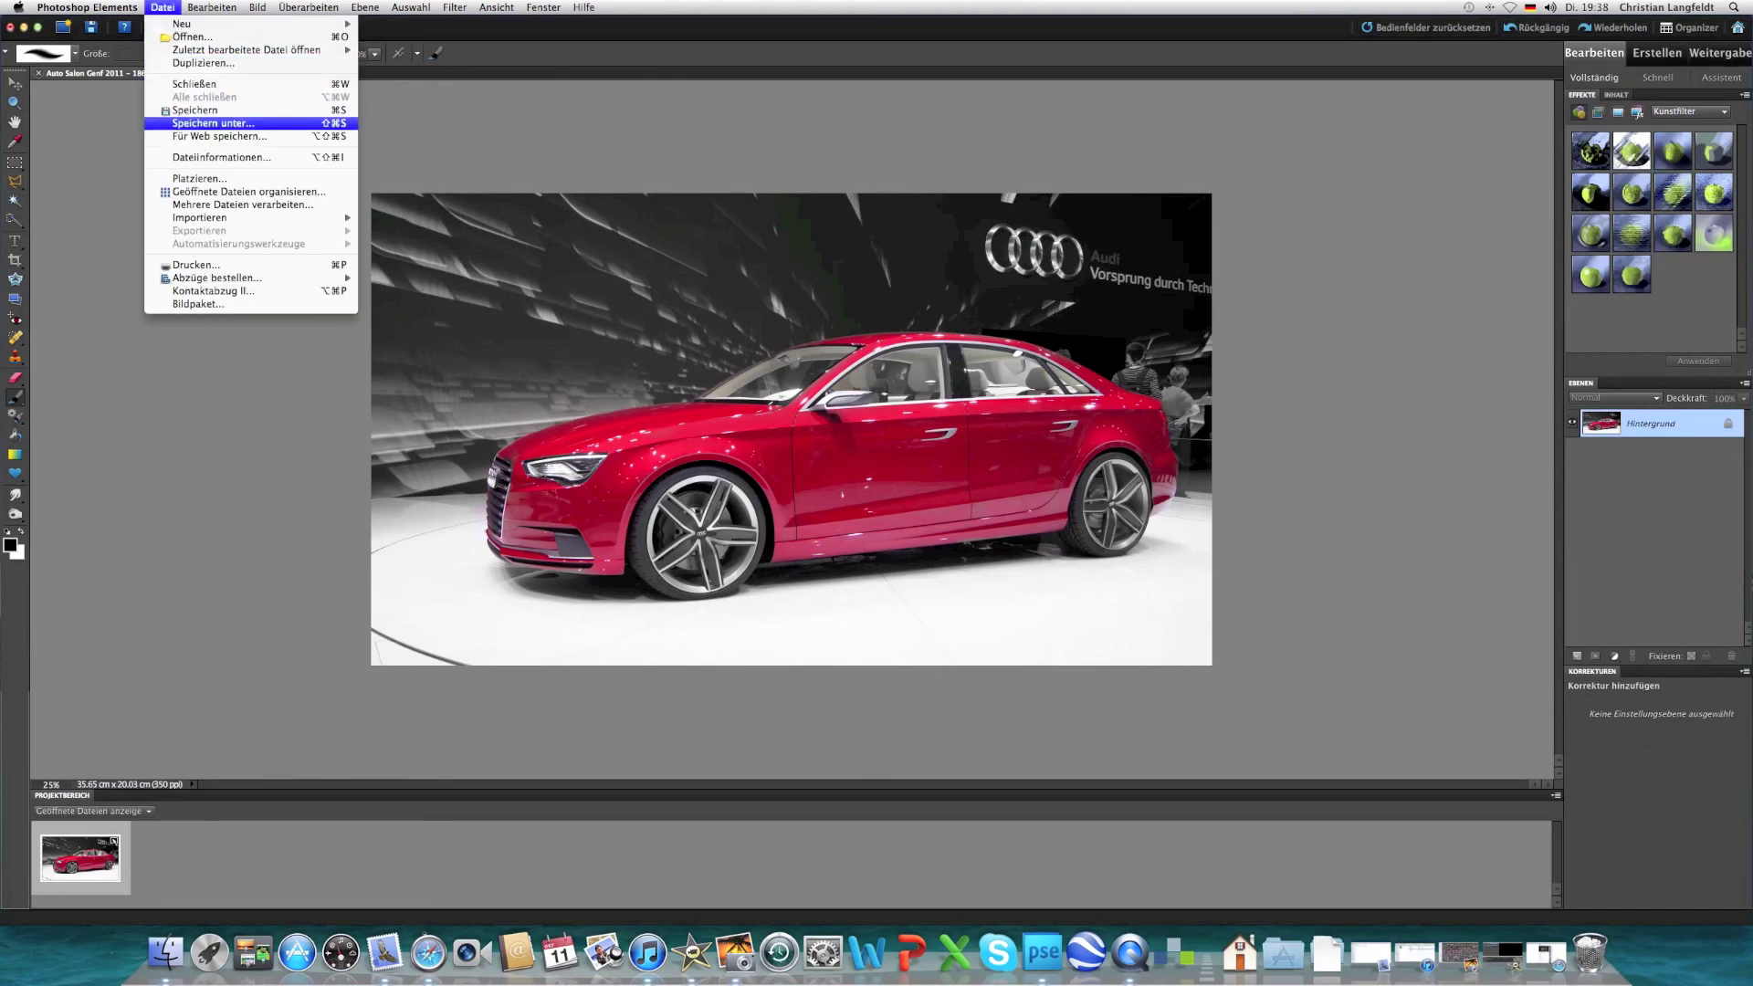
# Step: Save the image as a JPEG to the Schreibtisch (desktop) with Speichern unter
pyautogui.click(214, 122)
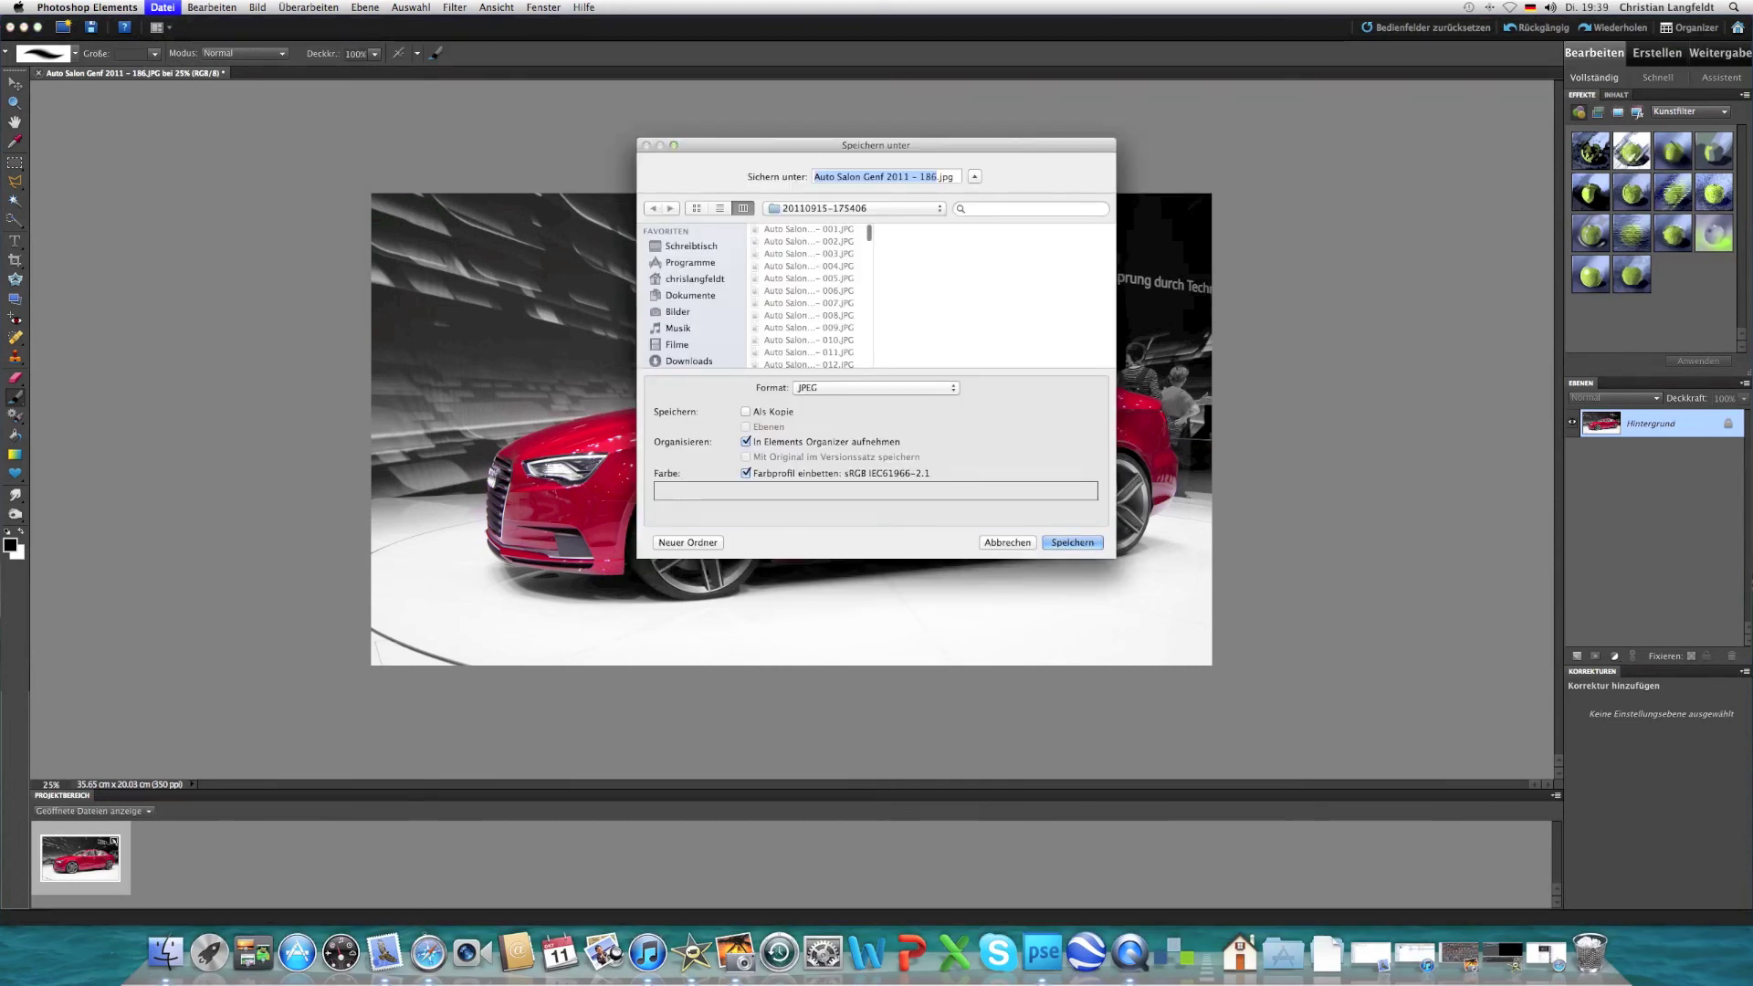
pyautogui.press('super+shift+d')
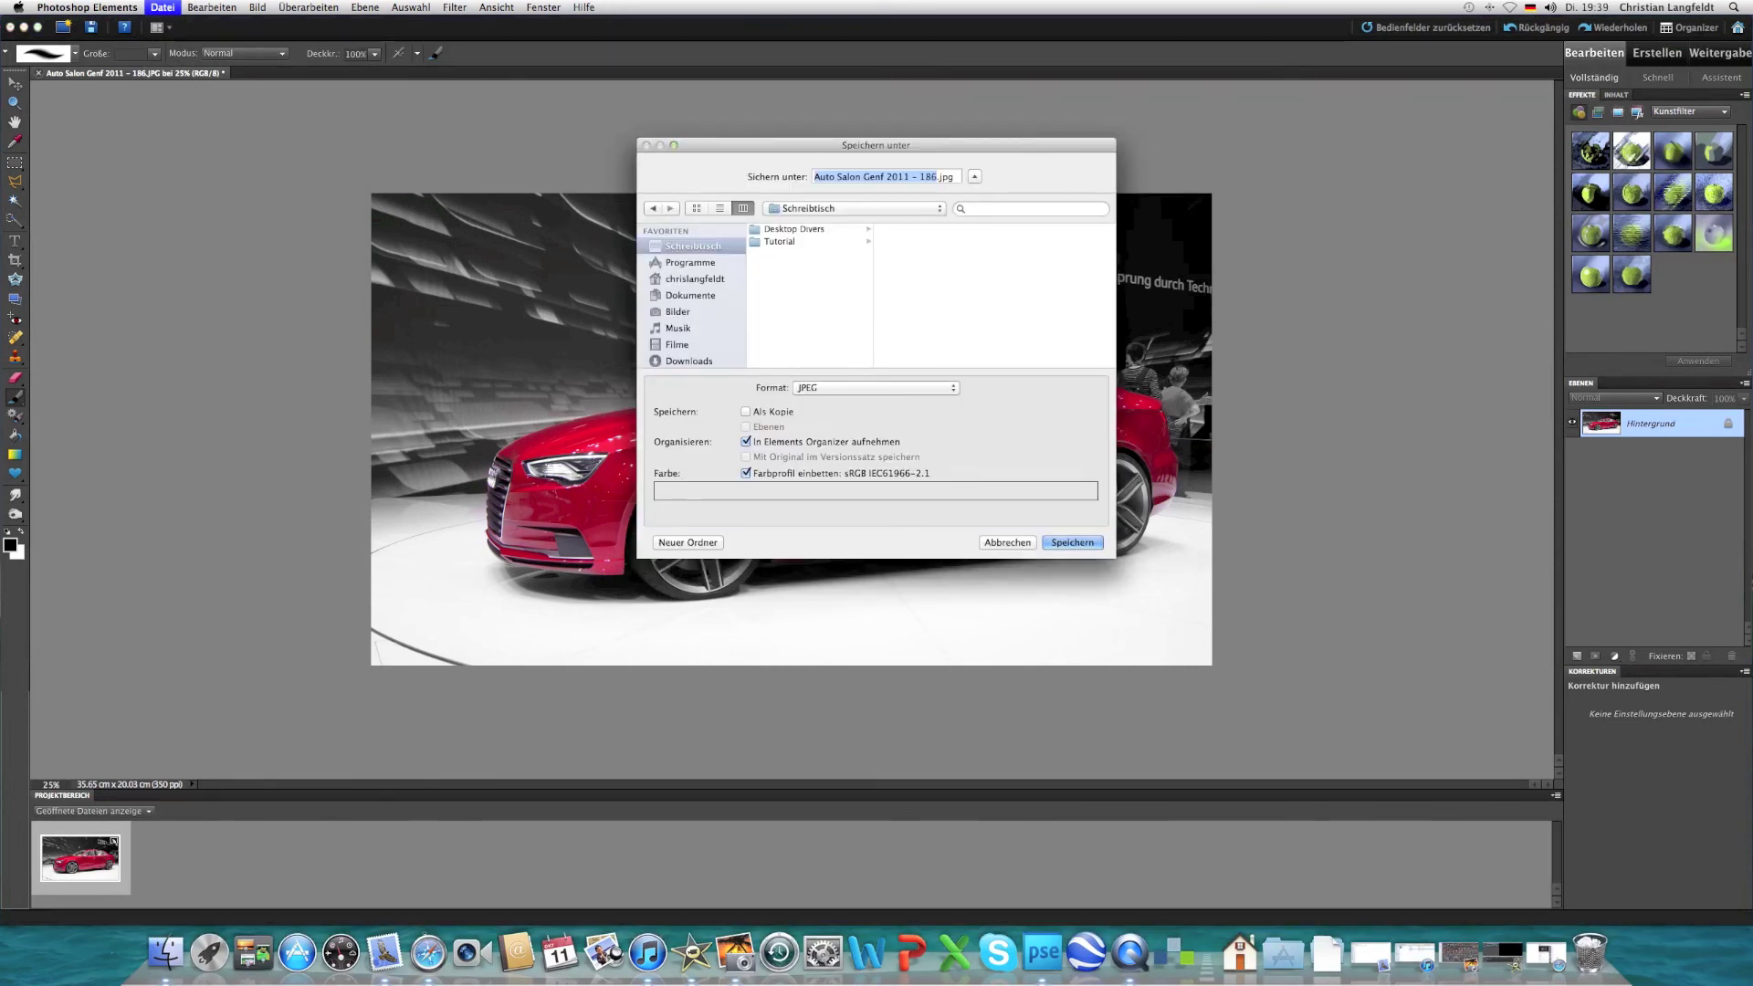
pyautogui.press('Return')
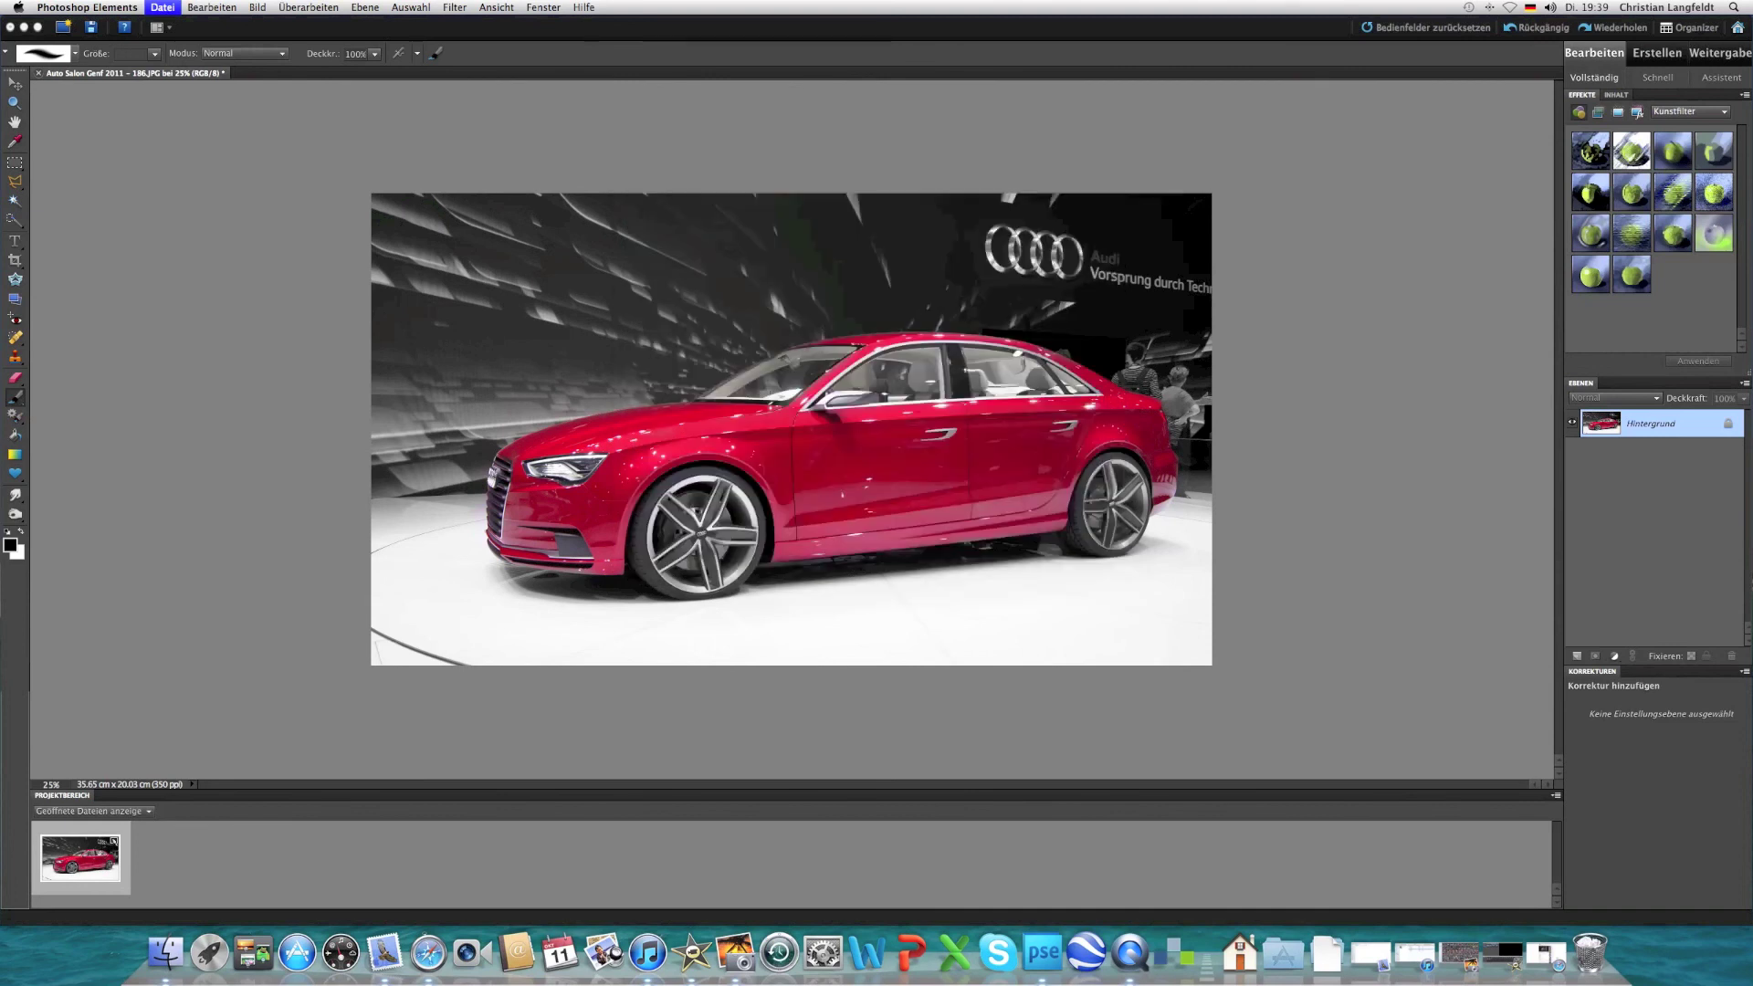